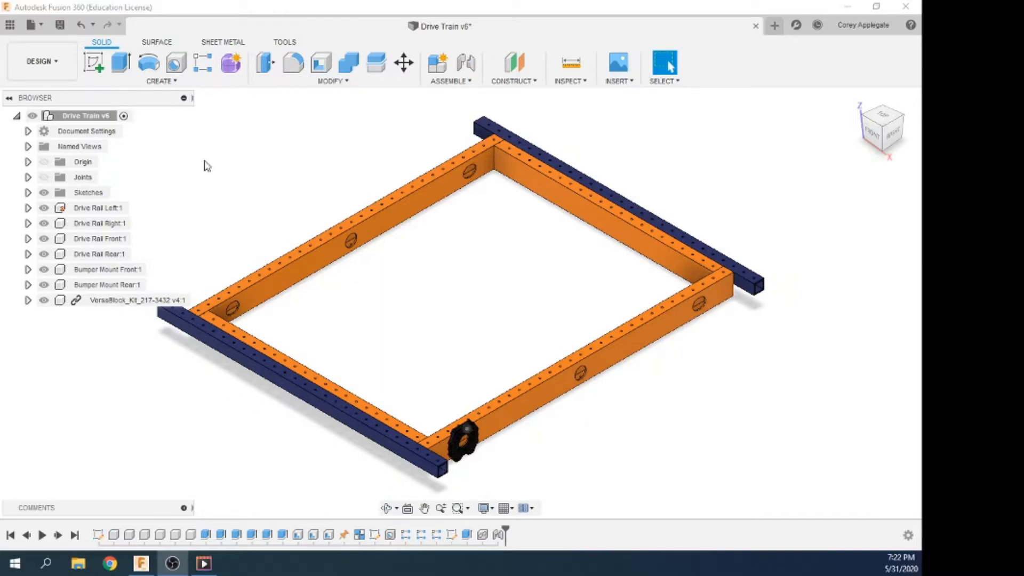
# Browse the GCGH Fusion 360 Meet Up project to the Versa Gusset folder inside Assets Libray.
pyautogui.click(11, 25)
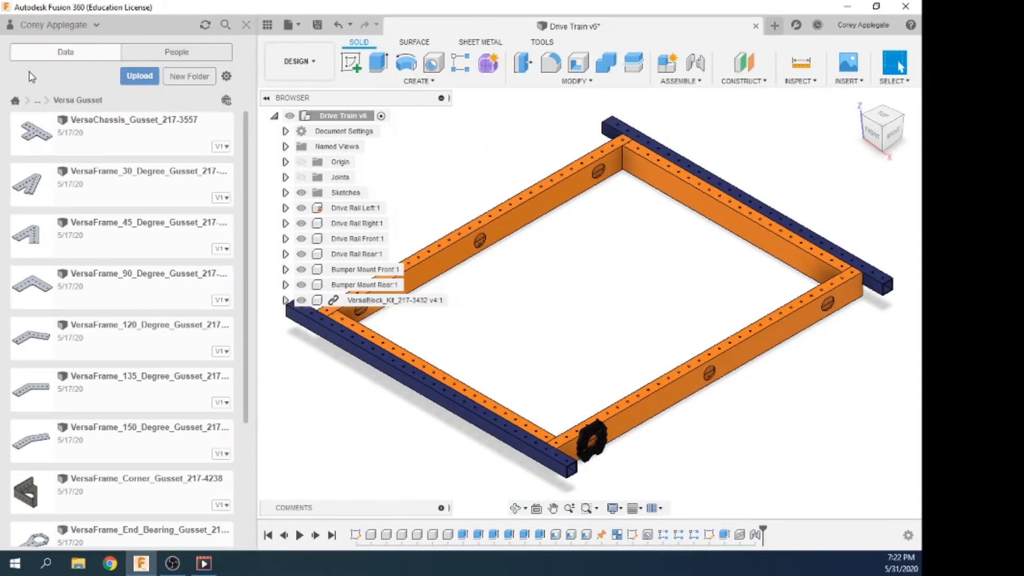
pyautogui.click(37, 100)
pyautogui.click(37, 100)
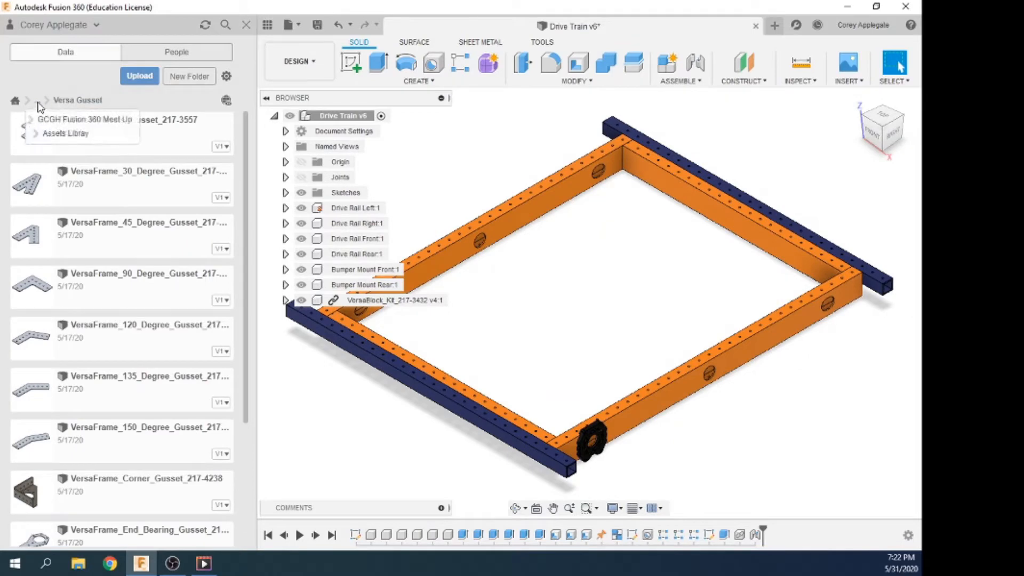
pyautogui.click(53, 120)
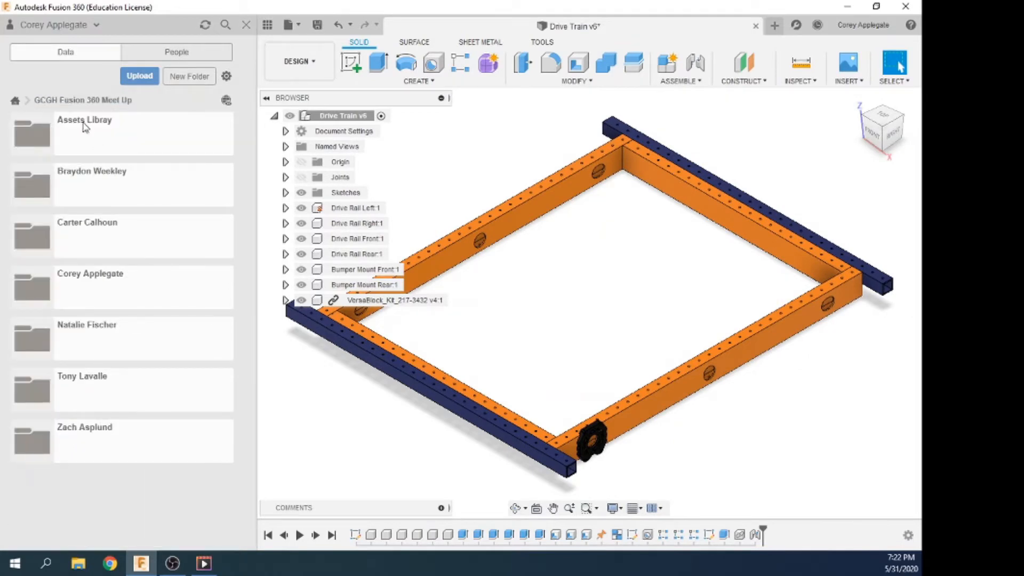
pyautogui.doubleClick(80, 128)
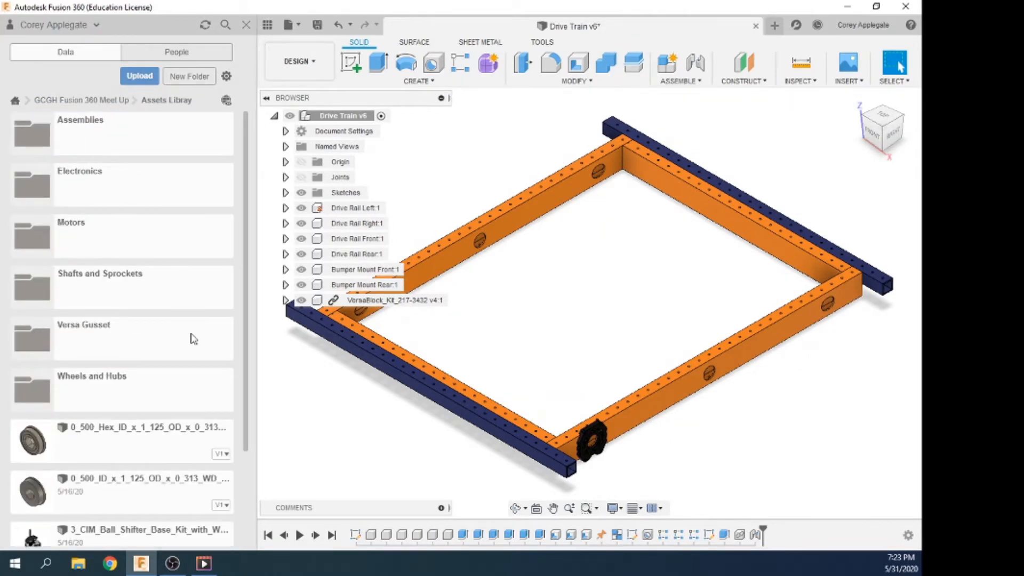
pyautogui.doubleClick(79, 332)
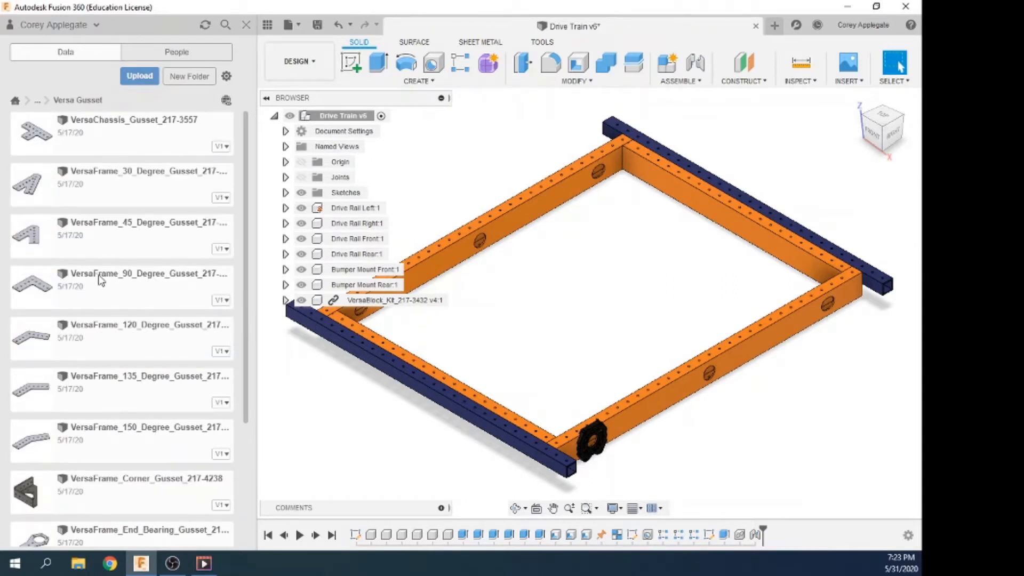
# Insert the VersaFrame 90 degree gusset, rotating and placing it over the frame corner beside the VersaBlock with a 3.00 in Z offset.
pyautogui.moveTo(100, 281); pyautogui.dragTo(528, 288)
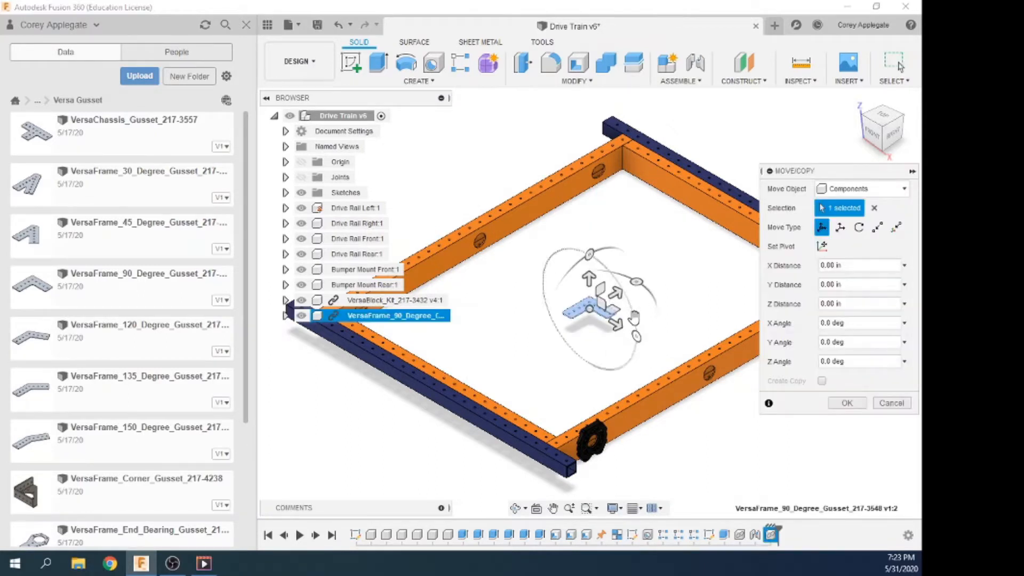
pyautogui.moveTo(637, 282); pyautogui.dragTo(575, 408)
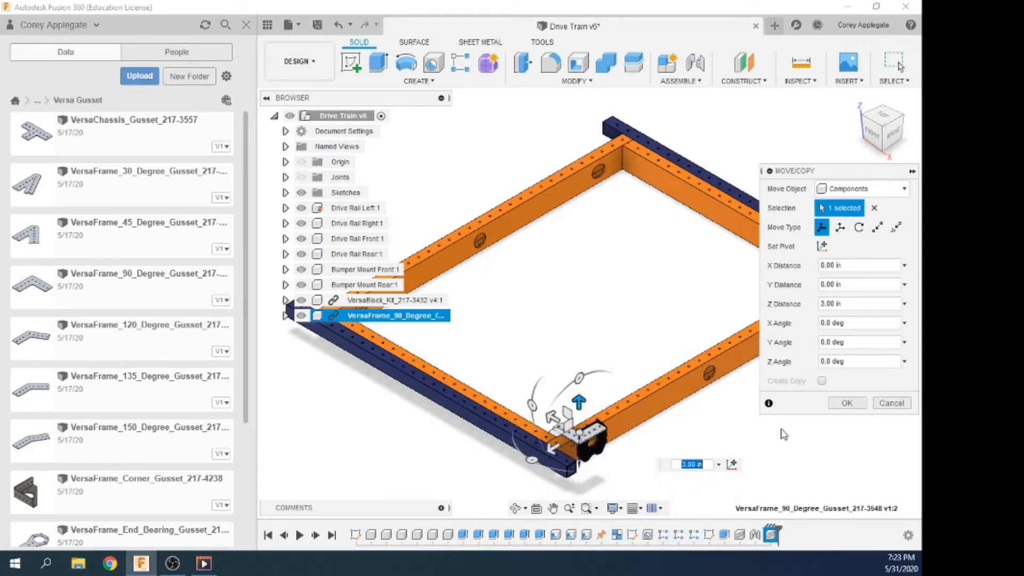
pyautogui.click(853, 403)
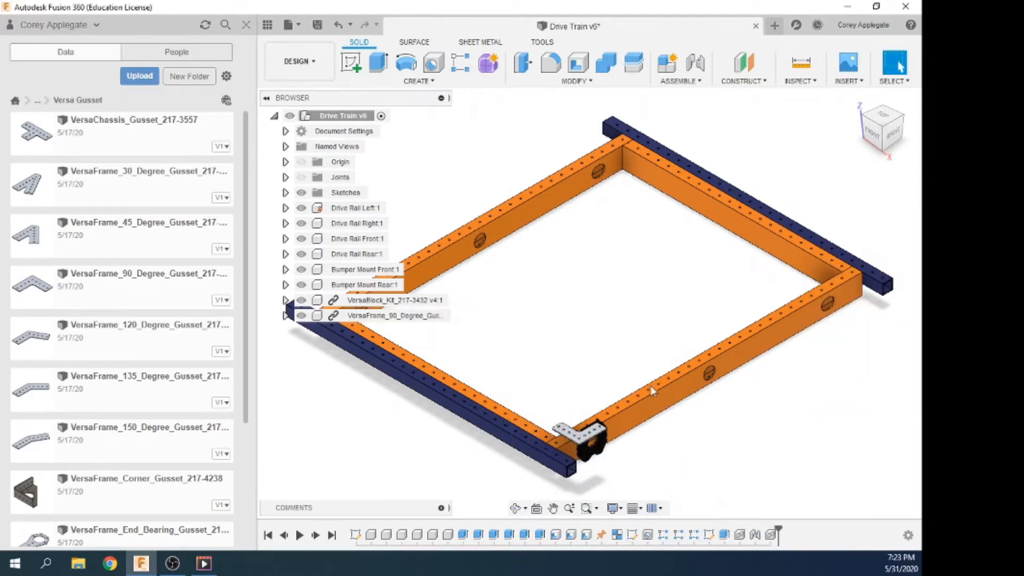
pyautogui.click(246, 25)
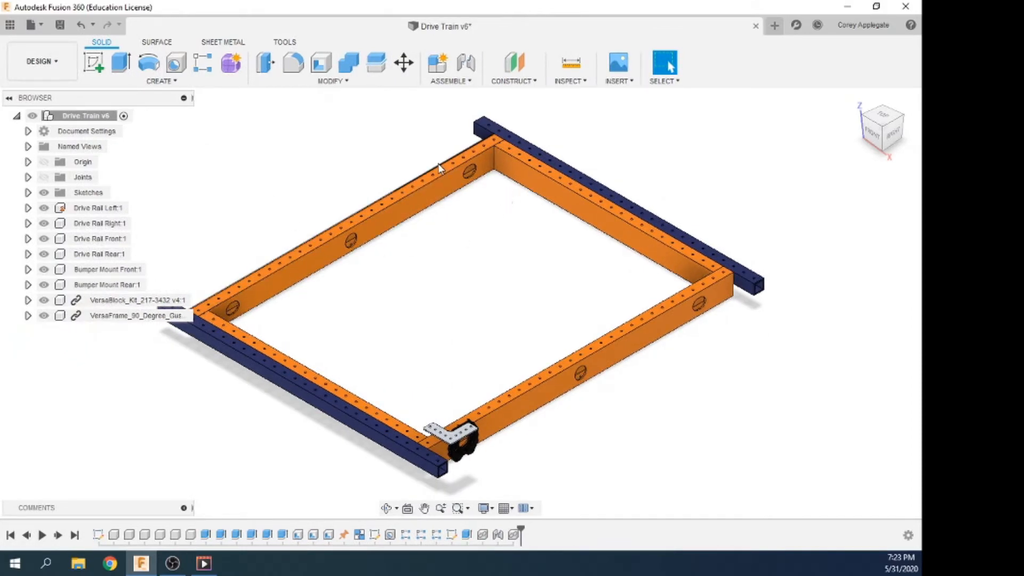
# Start a rigid joint with the center of the corner hole on the gusset's underside as the first snap point.
pyautogui.click(448, 81)
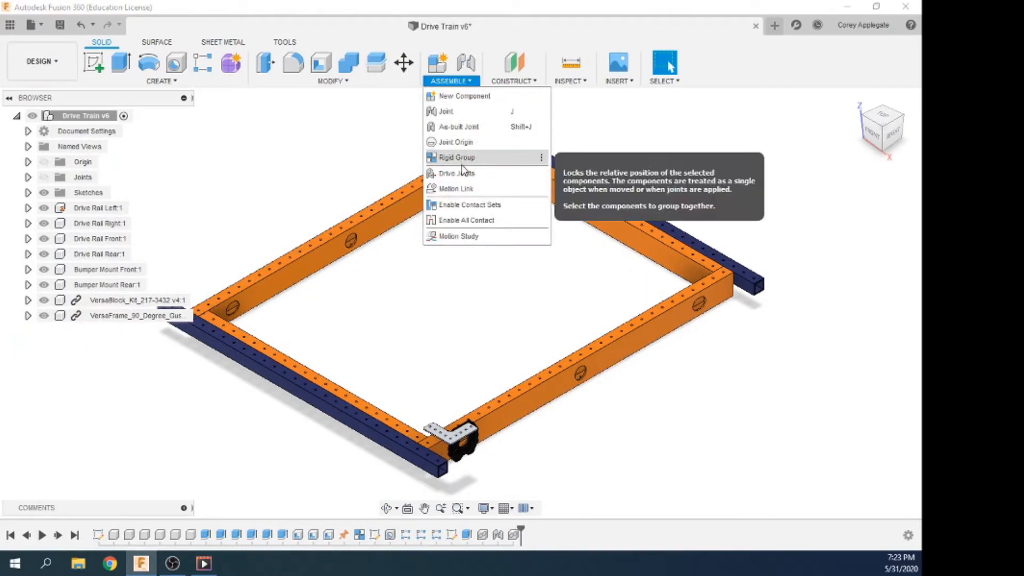
pyautogui.click(447, 112)
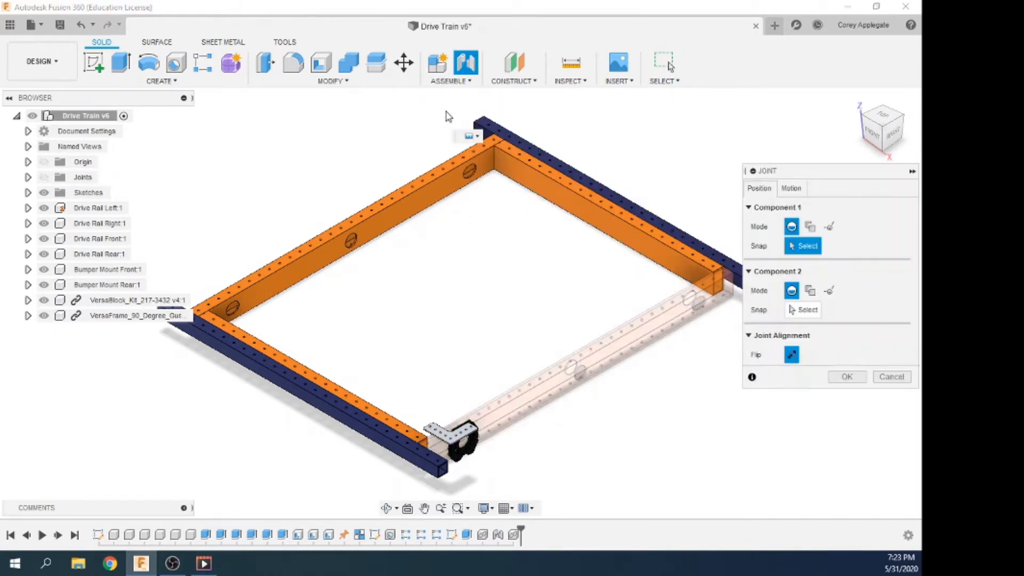
pyautogui.click(790, 188)
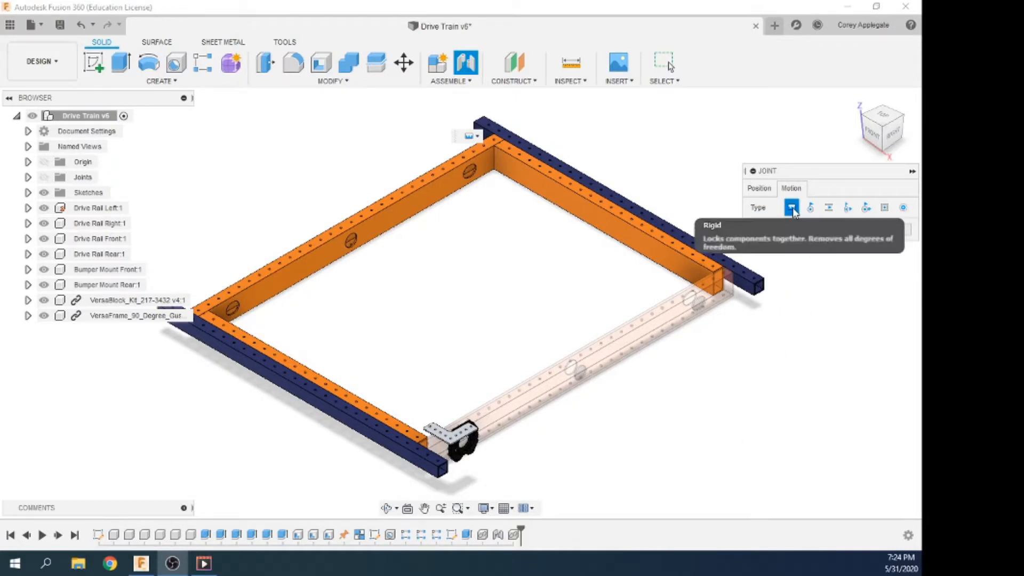
pyautogui.click(759, 189)
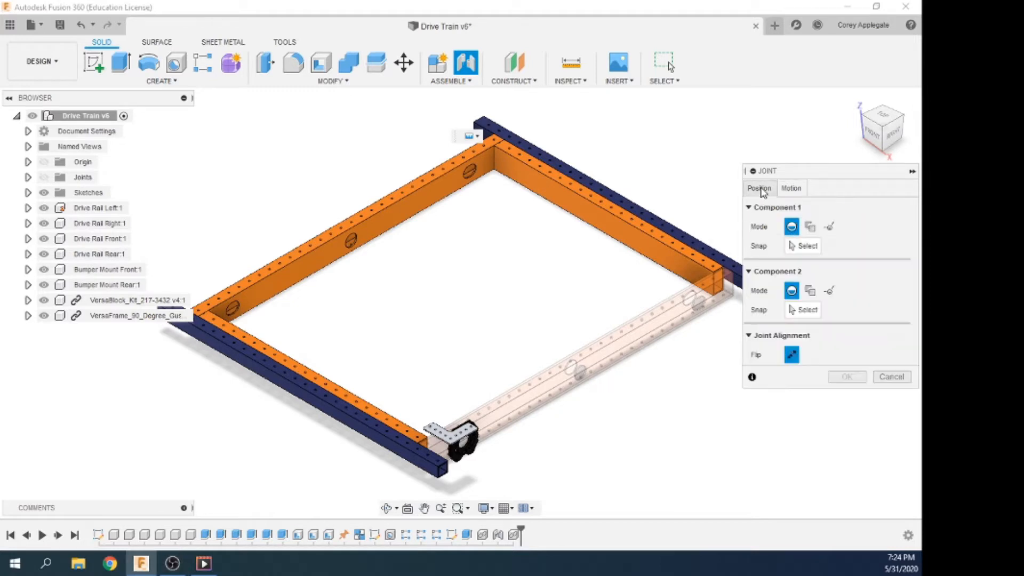
pyautogui.click(802, 247)
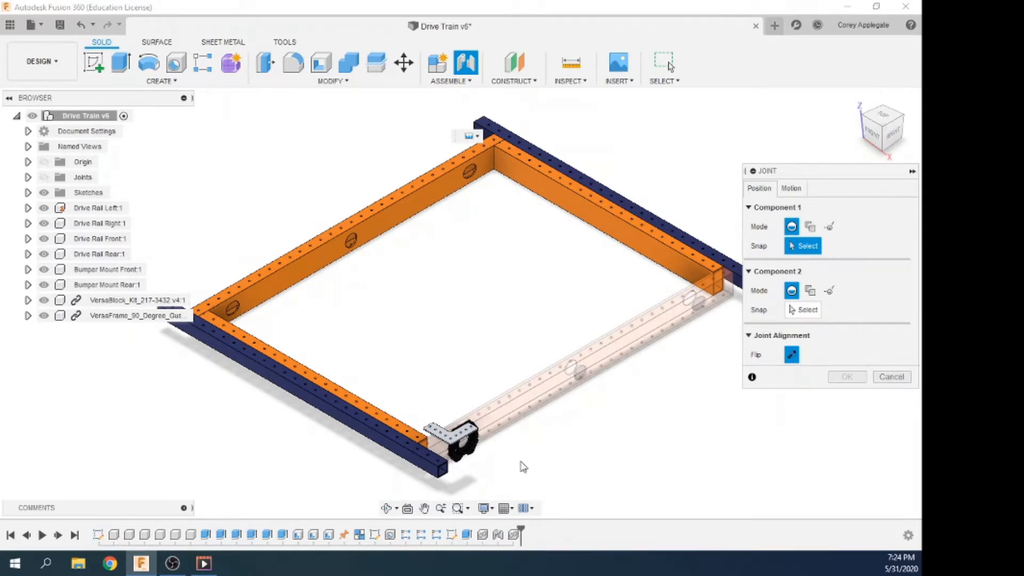
pyautogui.keyDown('shift'); pyautogui.moveTo(475, 426); pyautogui.dragTo(493, 341, button='middle'); pyautogui.keyUp('shift')
pyautogui.scroll(4, 518, 191)
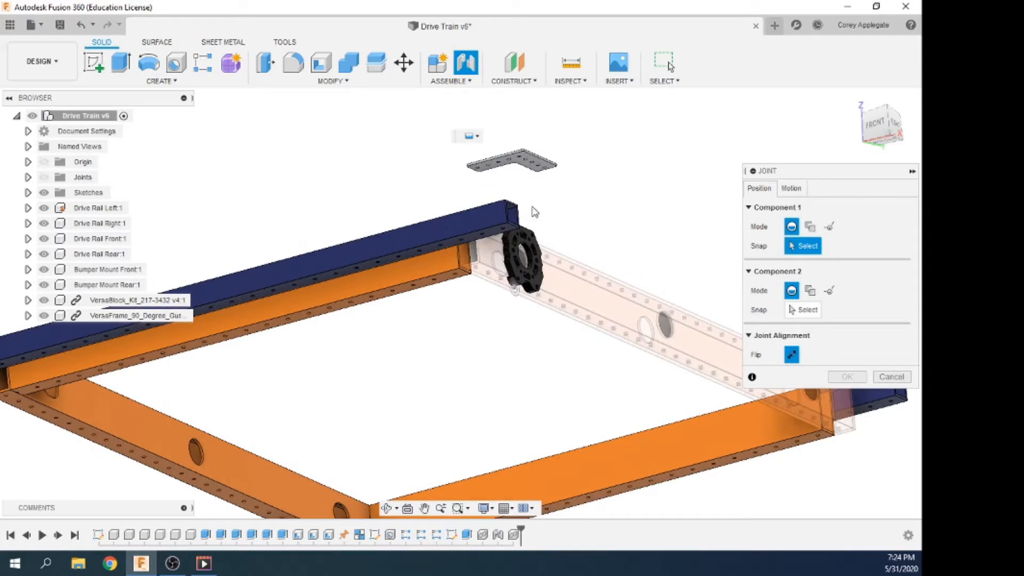
pyautogui.scroll(6, 531, 141)
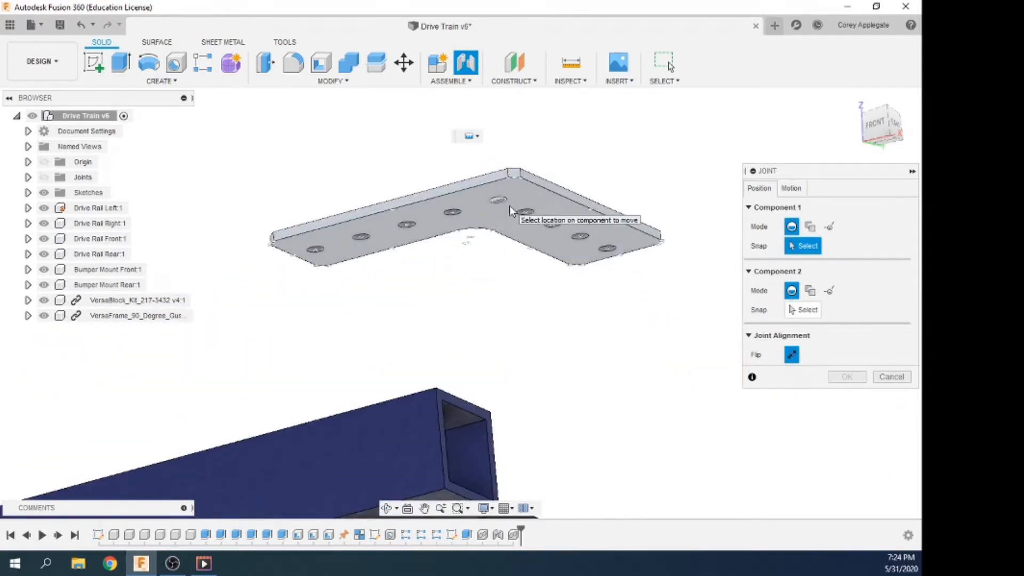
pyautogui.scroll(3, 503, 213)
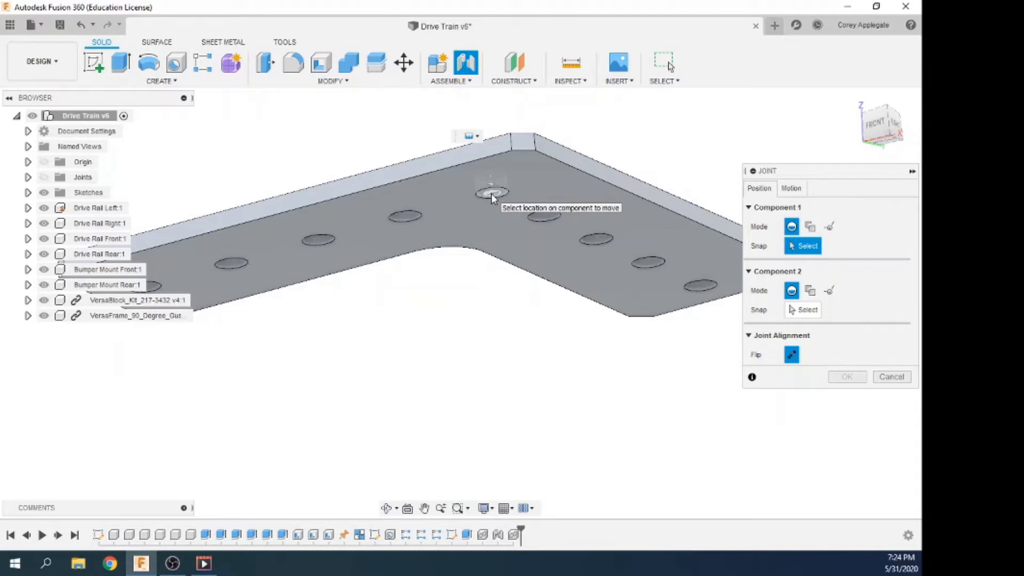
pyautogui.click(491, 193)
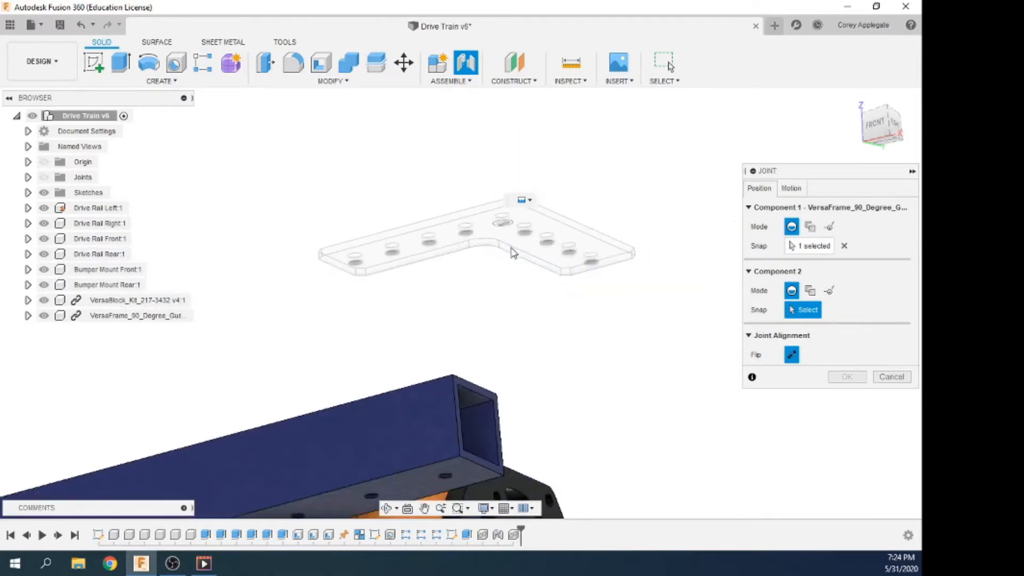
# Complete the joint by snapping the gusset to the end hole on top of Drive Rail Left, next to the bumper mount.
pyautogui.keyDown('shift'); pyautogui.moveTo(483, 278); pyautogui.dragTo(374, 368, button='middle'); pyautogui.keyUp('shift')
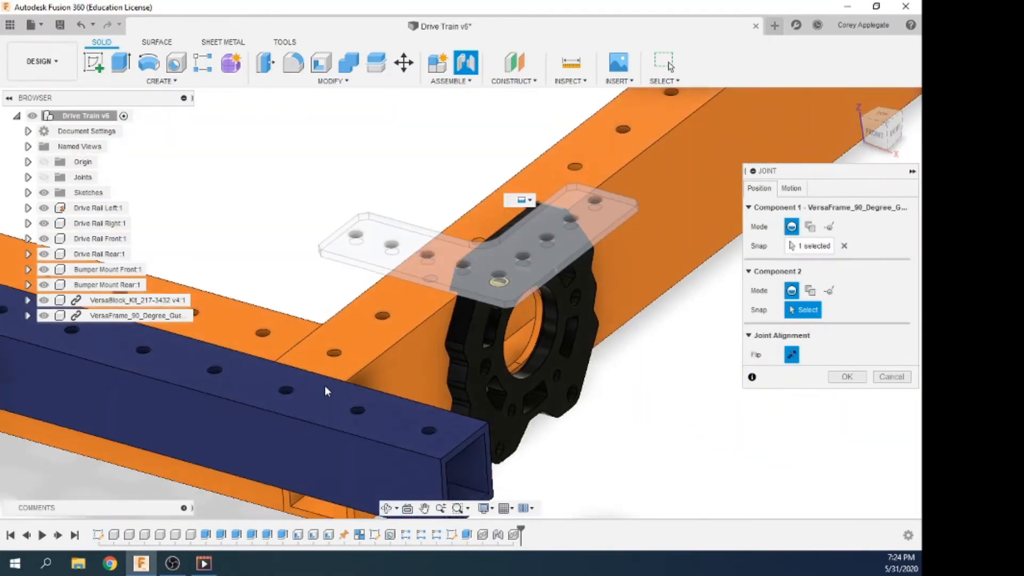
pyautogui.scroll(5, 325, 357)
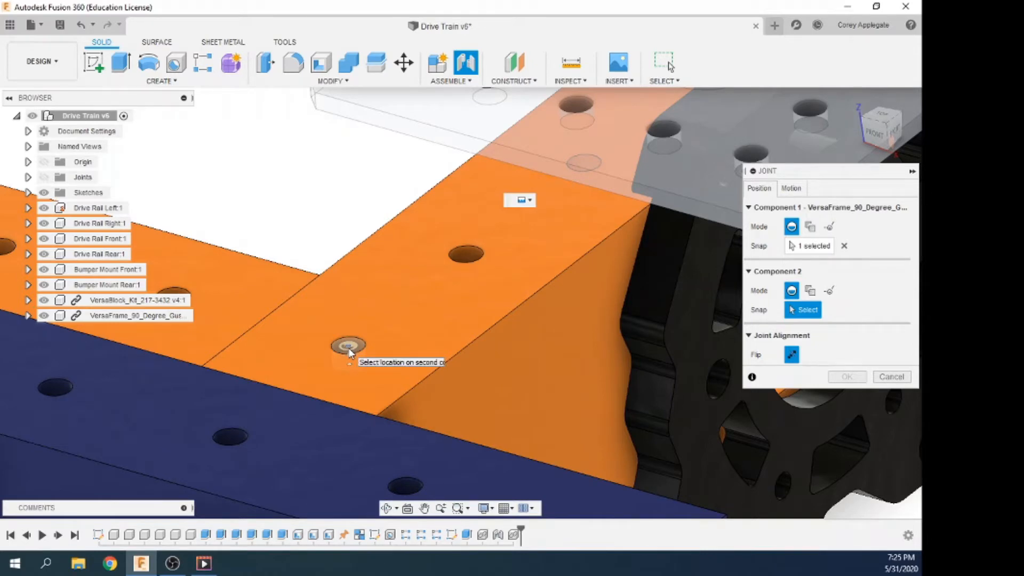
pyautogui.click(348, 346)
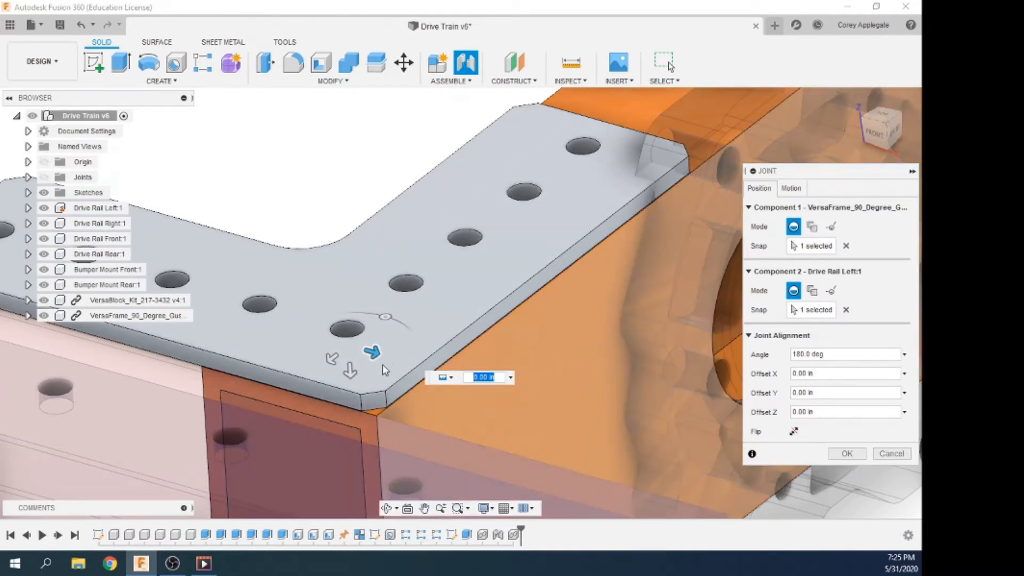
pyautogui.click(845, 453)
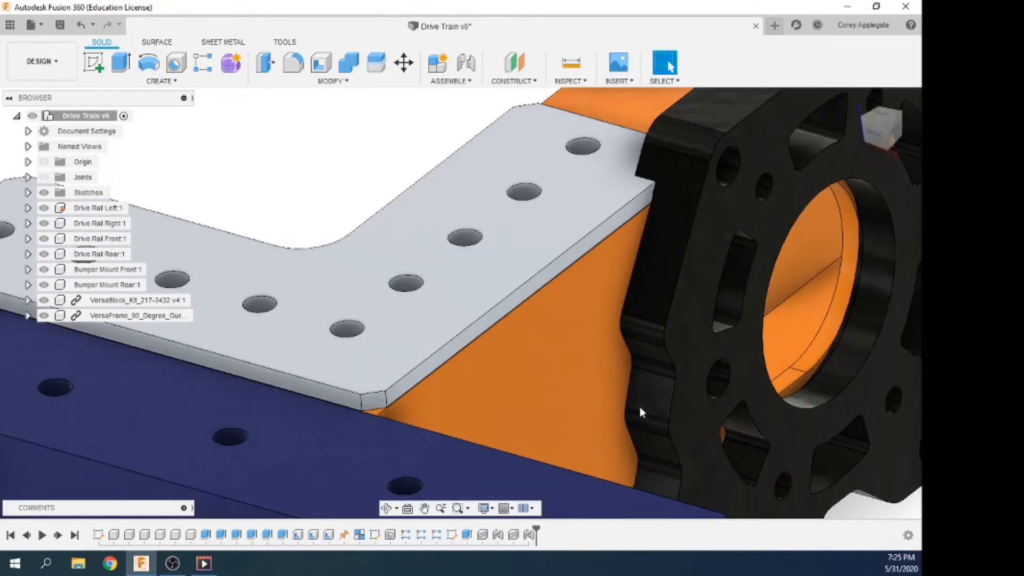
# Break the 90 degree gusset's link to its source file and activate it as the component to edit.
pyautogui.scroll(-5, 565, 385)
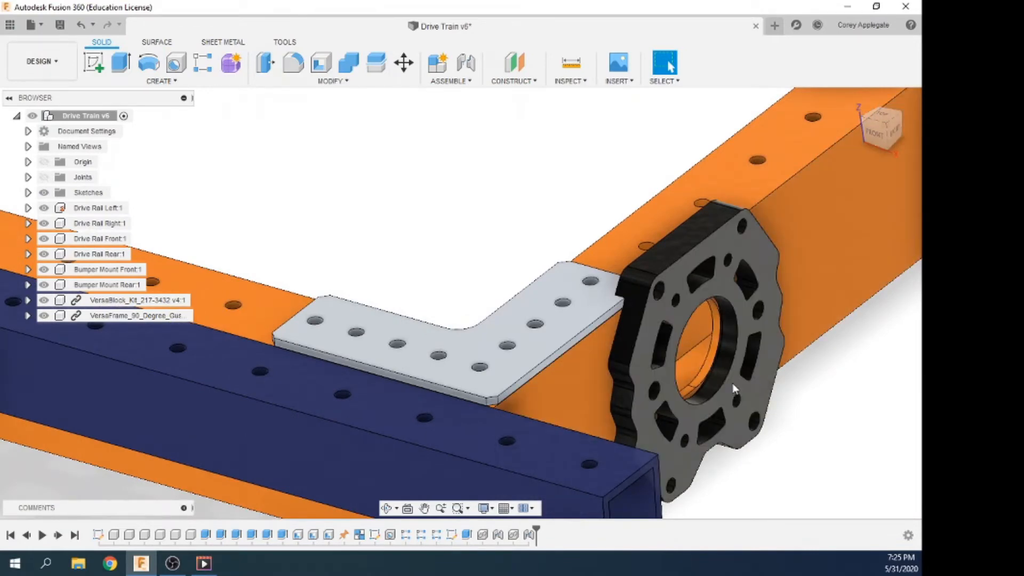
pyautogui.keyDown('shift'); pyautogui.moveTo(731, 383); pyautogui.dragTo(667, 427, button='middle'); pyautogui.keyUp('shift')
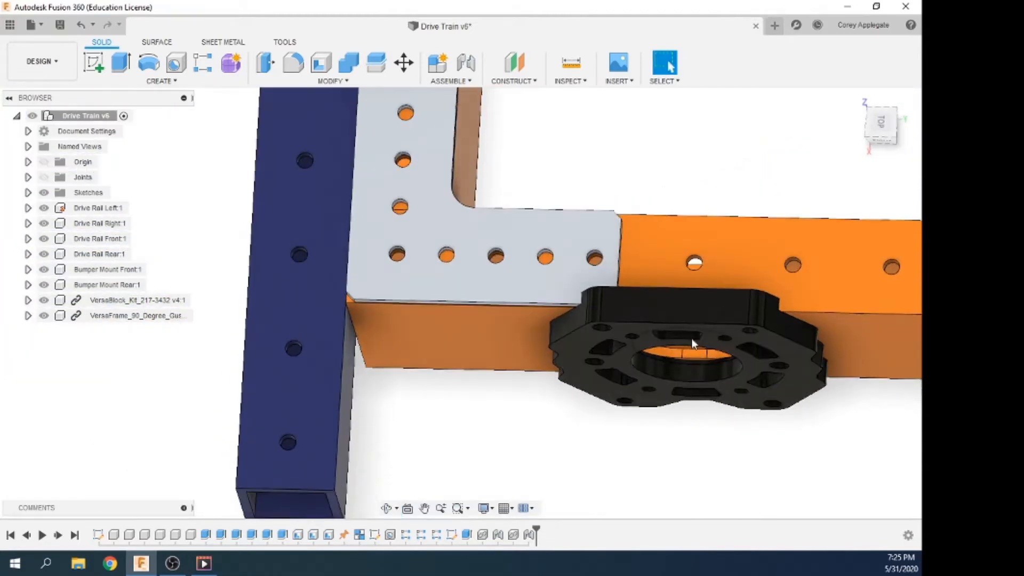
pyautogui.moveTo(674, 309); pyautogui.dragTo(571, 253)
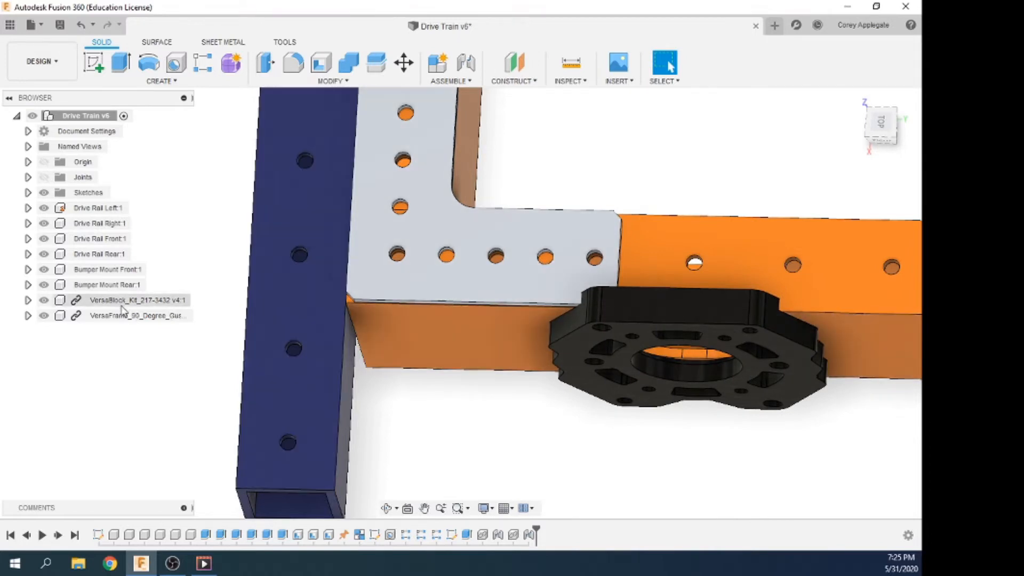
pyautogui.click(98, 320)
pyautogui.rightClick(97, 321)
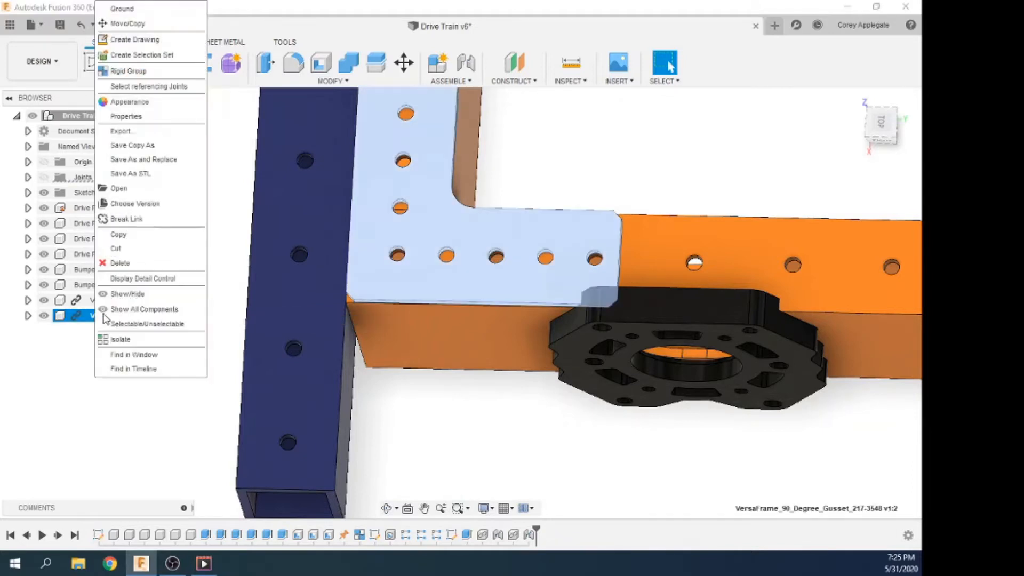
pyautogui.click(128, 219)
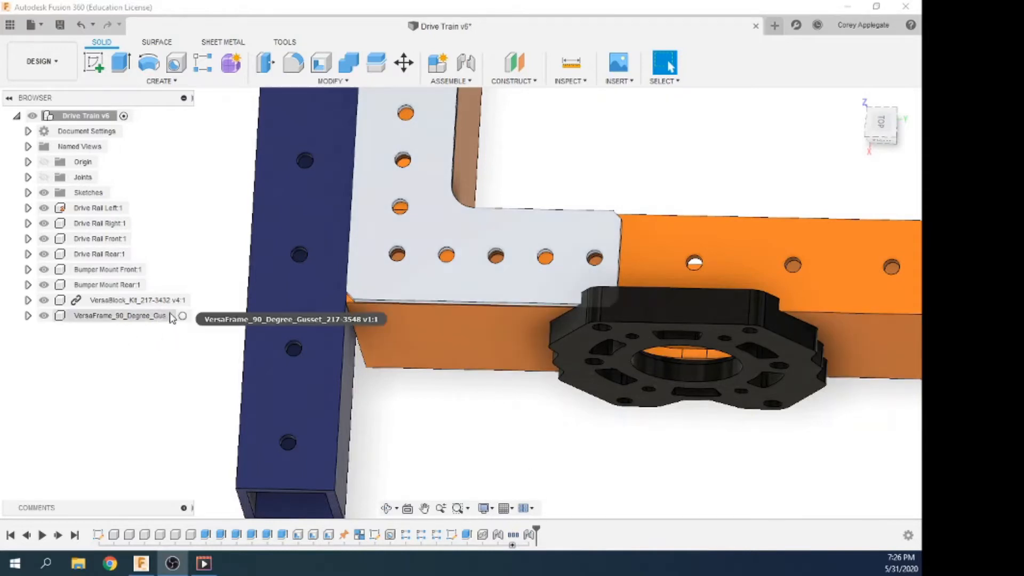
pyautogui.click(183, 318)
pyautogui.click(183, 319)
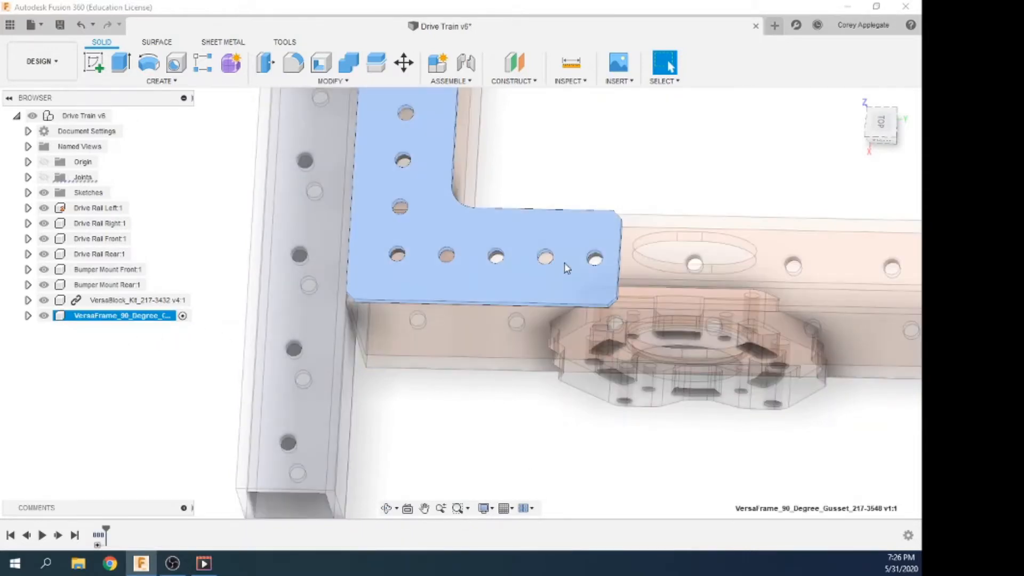
# Sketch on the gusset's top face a construction line joining the third and fourth hole centers along the left drive rail leg, counting from the corner.
pyautogui.click(95, 63)
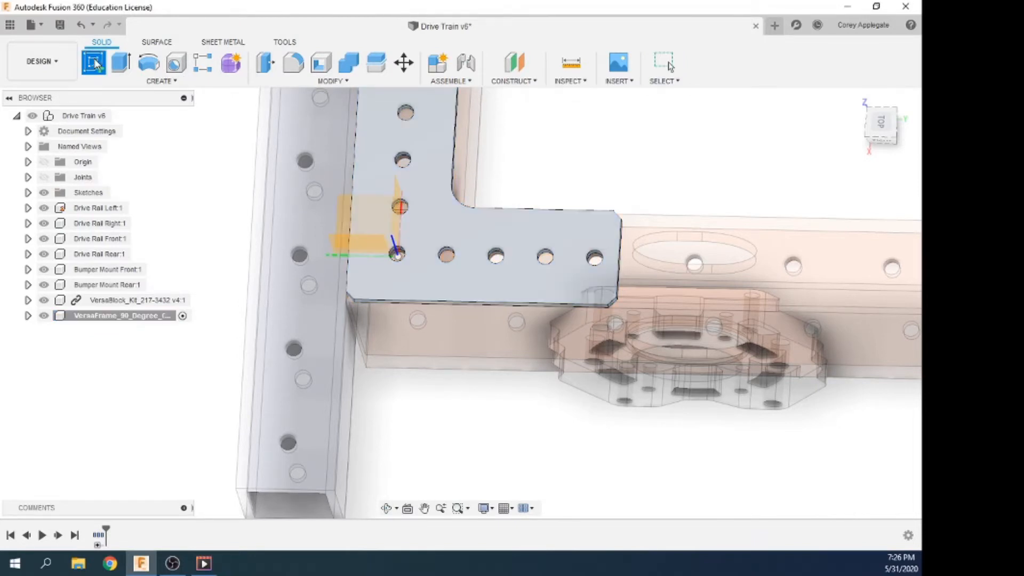
pyautogui.click(523, 284)
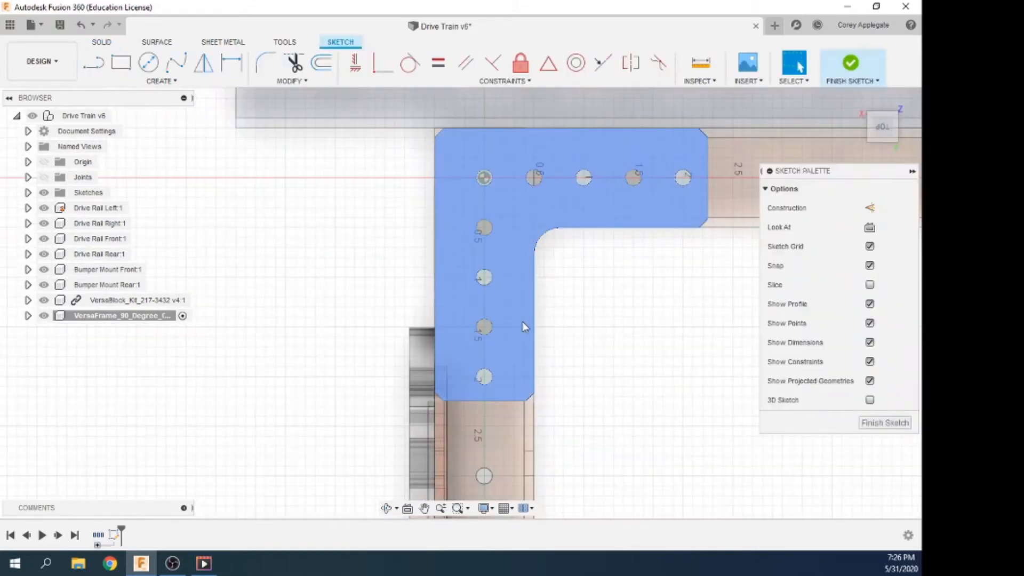
pyautogui.click(95, 64)
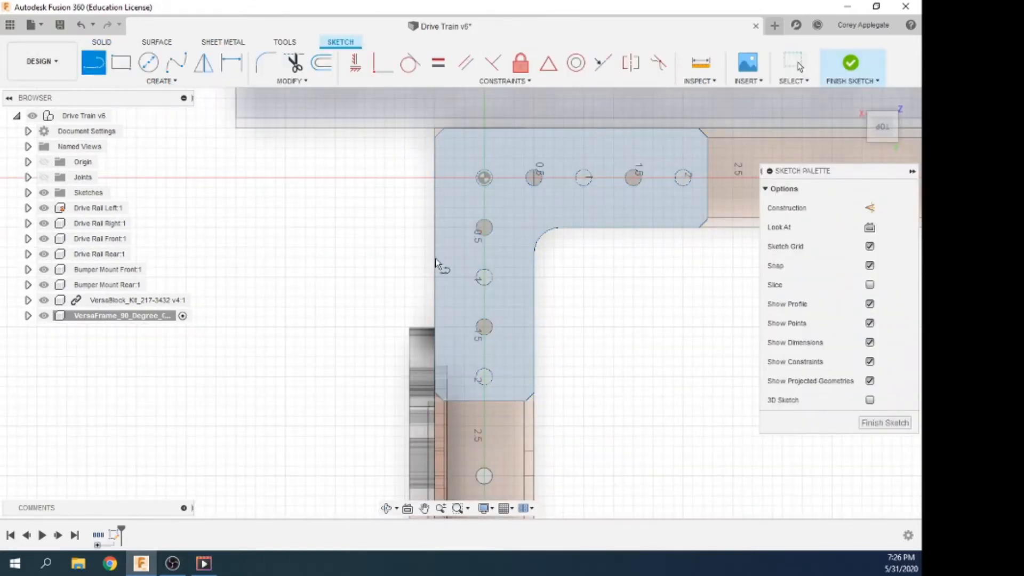
pyautogui.click(870, 208)
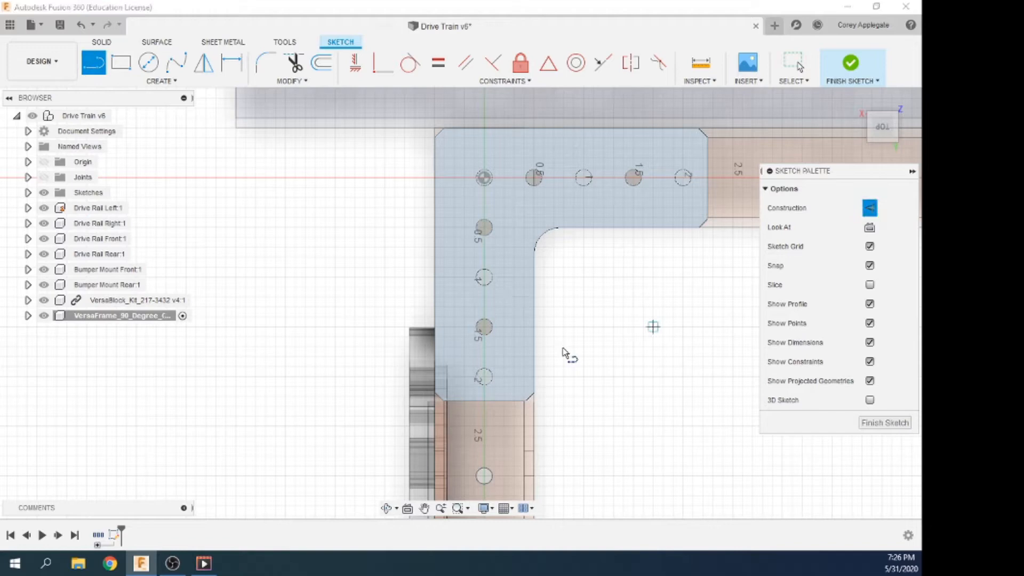
pyautogui.click(483, 277)
pyautogui.click(484, 328)
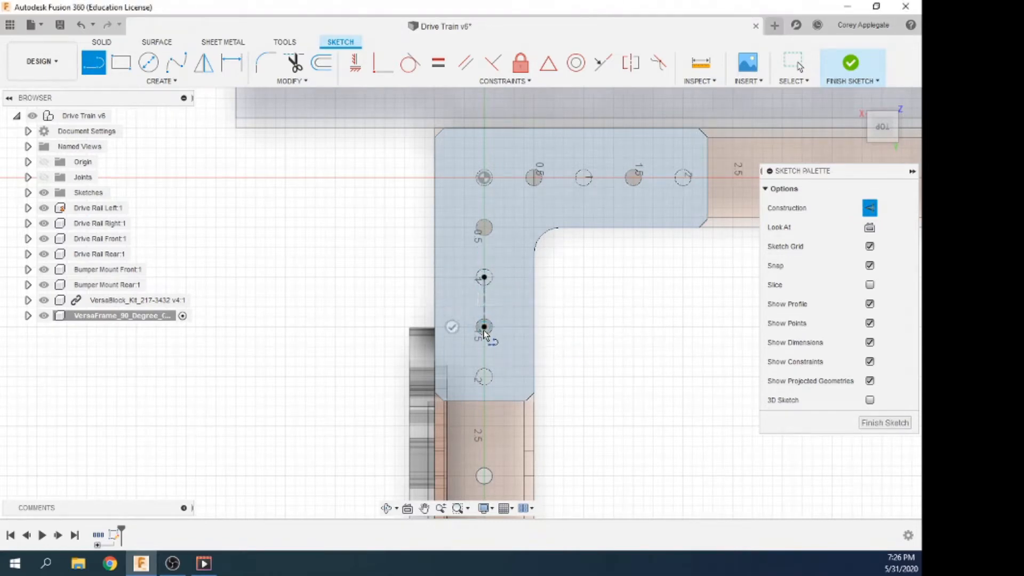
# Draw a regular, non-construction rectangle enclosing the two outermost holes and the end of the gusset's left drive rail leg.
pyautogui.click(121, 62)
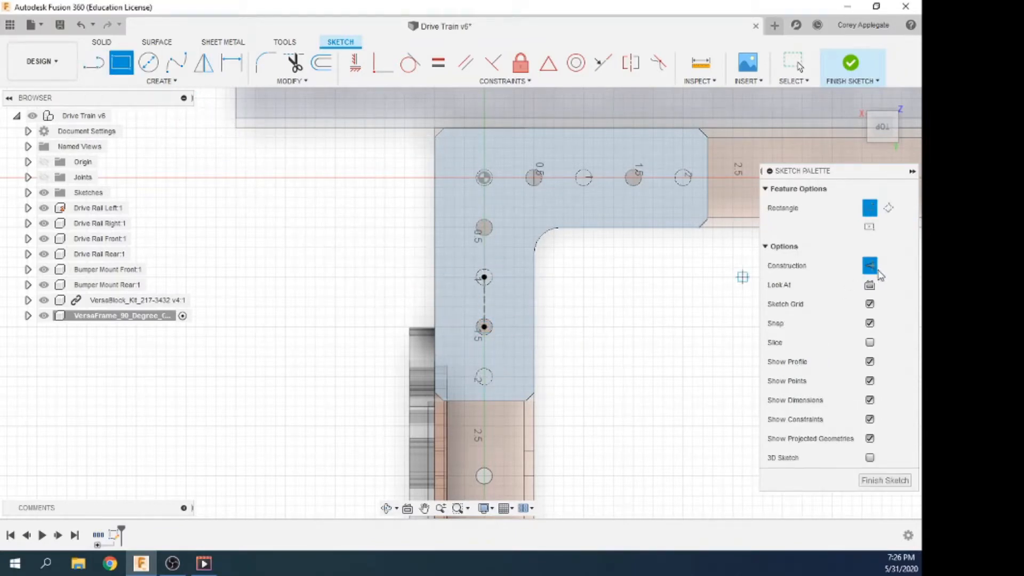
pyautogui.click(875, 268)
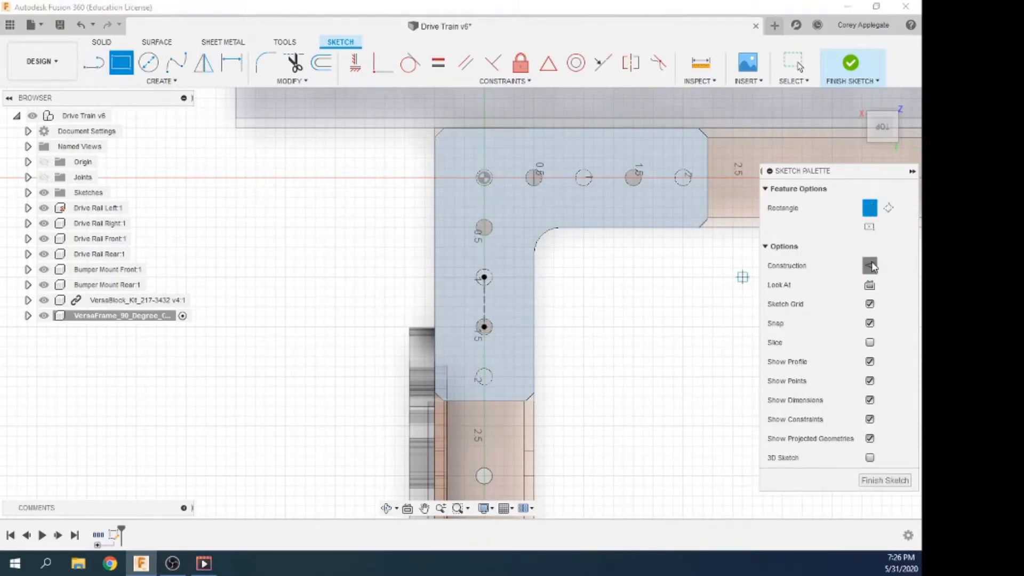
pyautogui.click(425, 302)
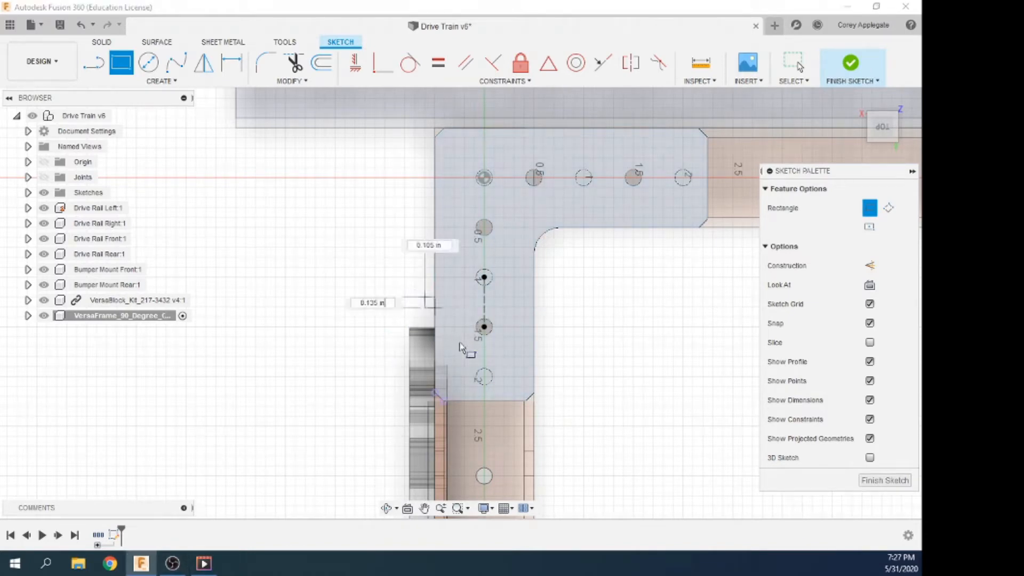
pyautogui.click(553, 416)
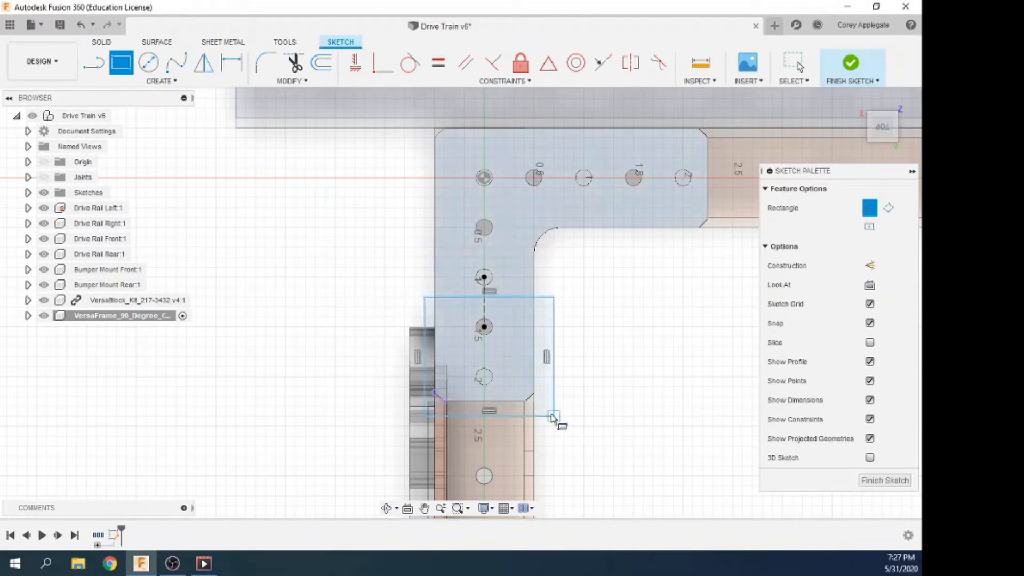
# Make the midpoint of the rectangle's edge nearest the gusset corner coincident with the construction line's midpoint and finish the sketch.
pyautogui.click(377, 70)
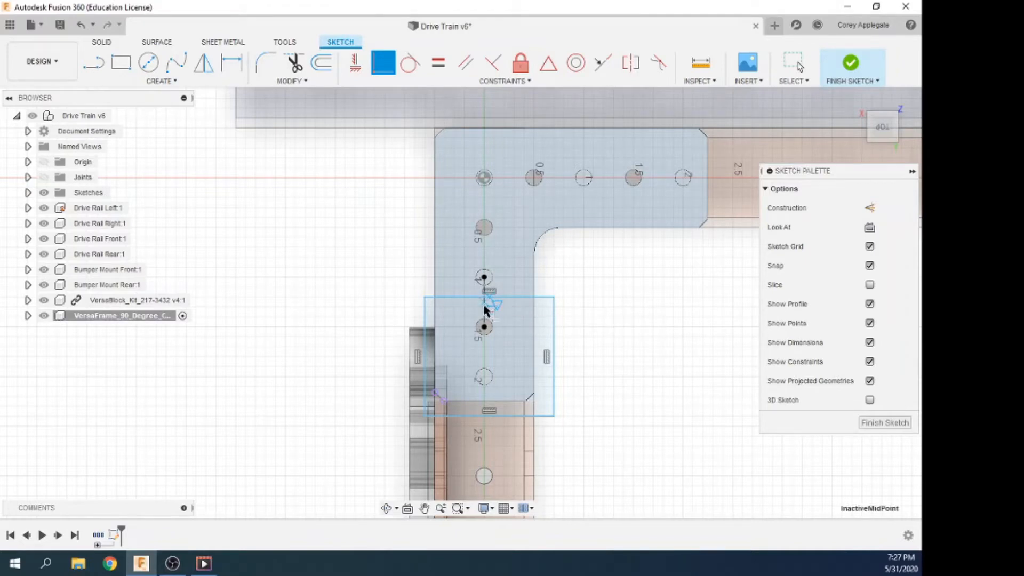
pyautogui.click(484, 312)
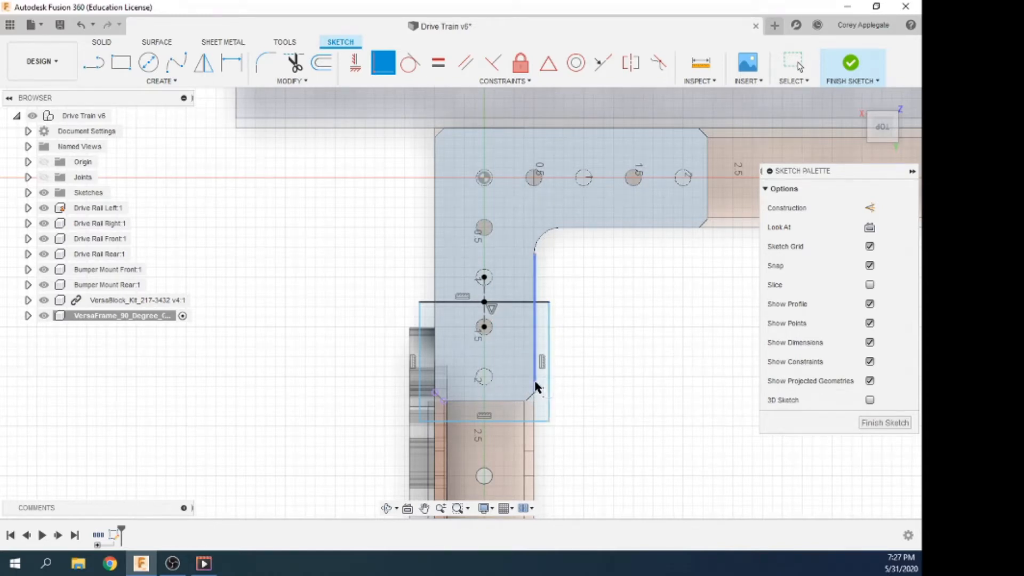
pyautogui.click(851, 65)
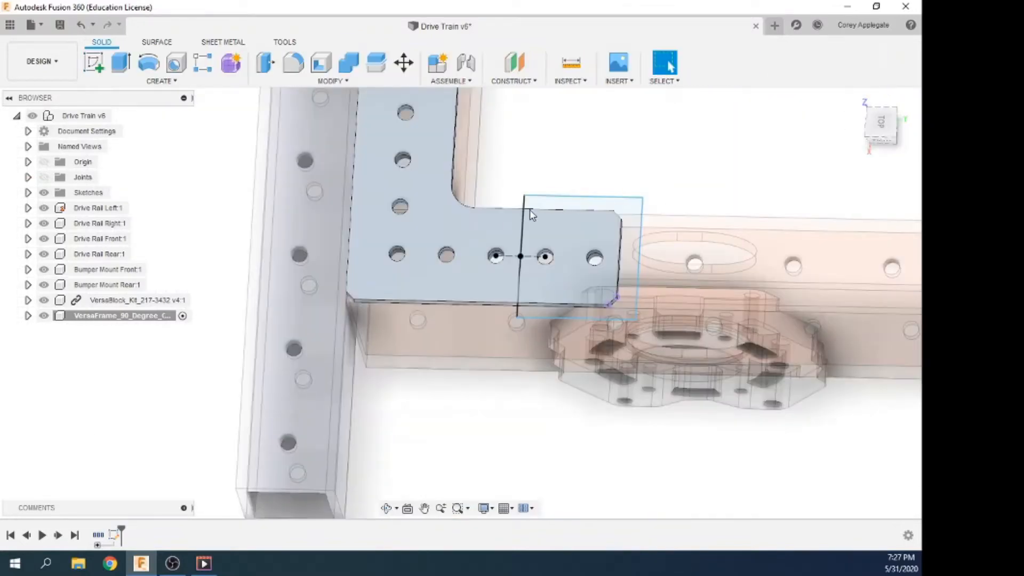
# Set up an extruded cut of the rectangle profile down through the gusset with a distance of -0.80 in.
pyautogui.click(121, 65)
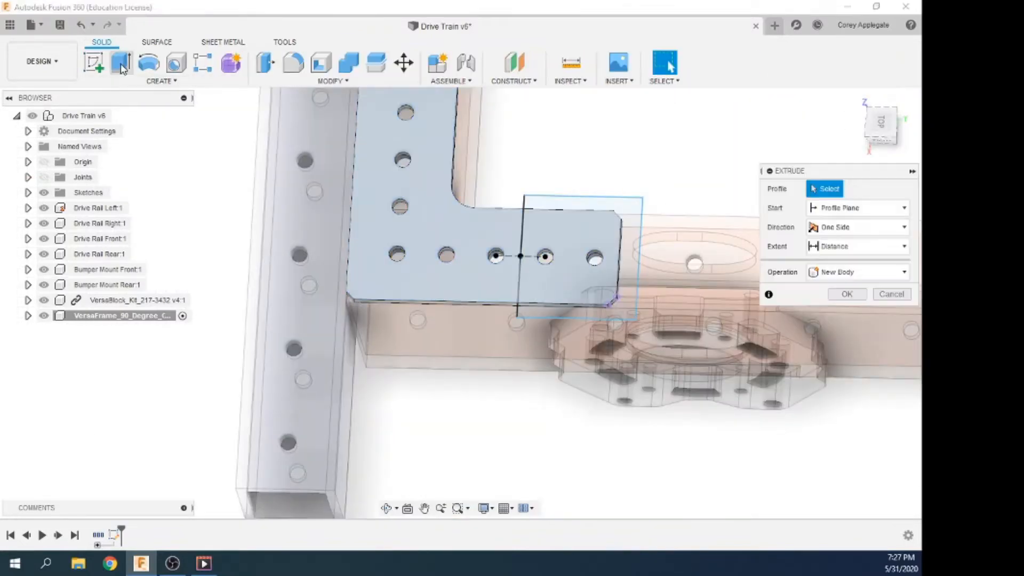
pyautogui.click(545, 279)
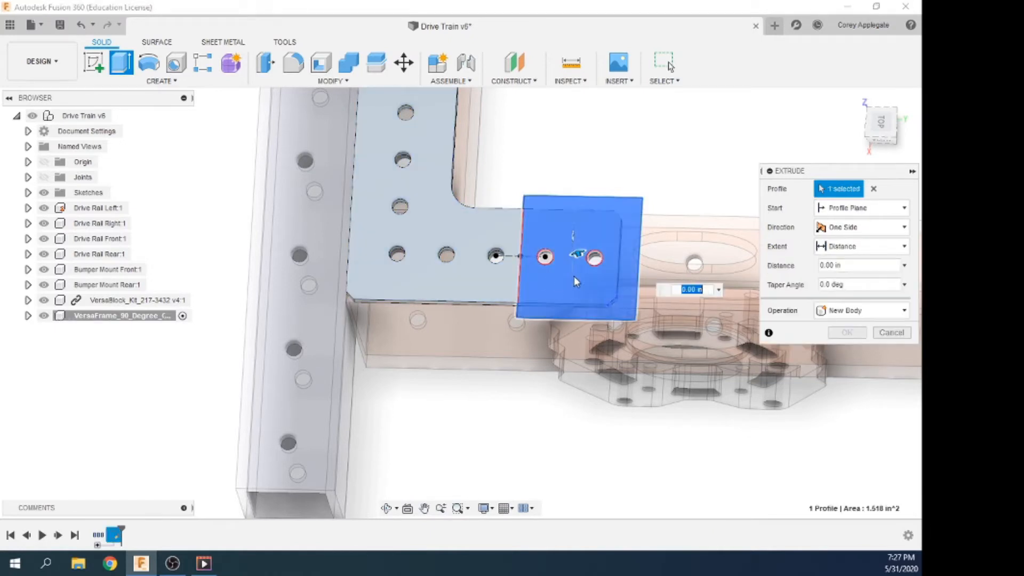
pyautogui.keyDown('shift'); pyautogui.moveTo(574, 276); pyautogui.dragTo(581, 222, button='middle'); pyautogui.keyUp('shift')
pyautogui.moveTo(578, 223); pyautogui.dragTo(581, 253)
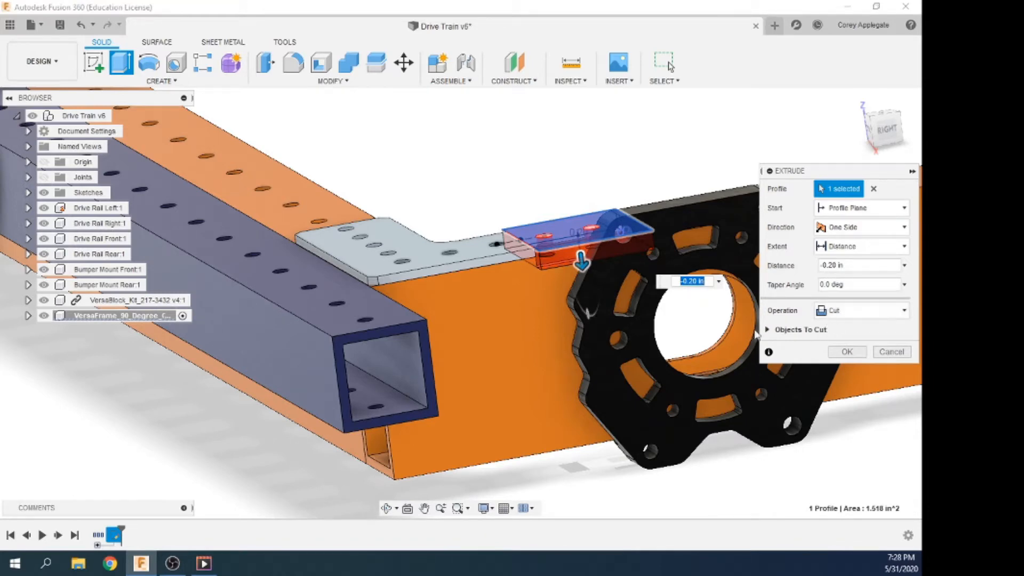
pyautogui.moveTo(590, 262); pyautogui.dragTo(589, 321)
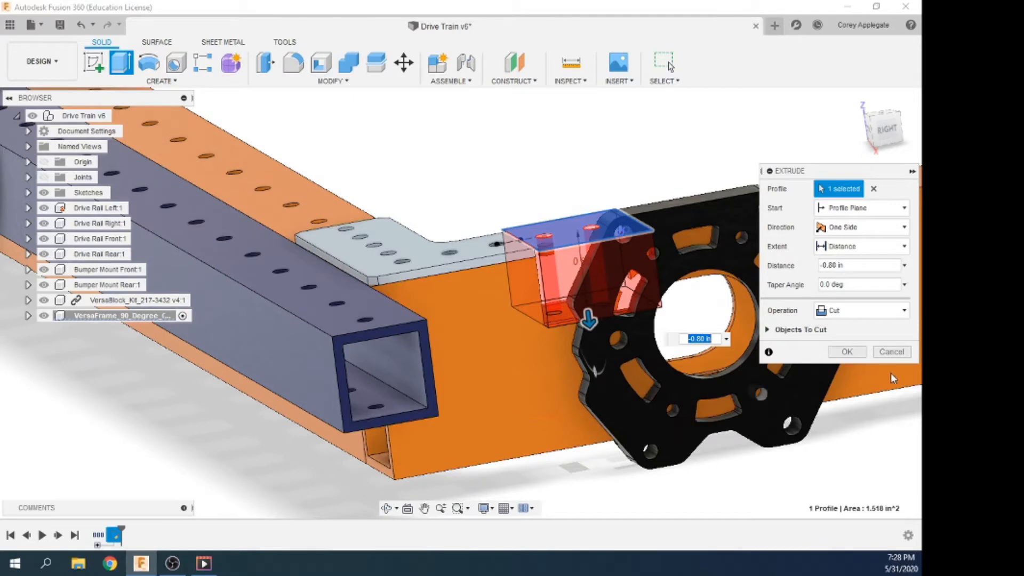
# Exclude the drive rail body from the objects to cut and complete the cut through the gusset only.
pyautogui.click(768, 330)
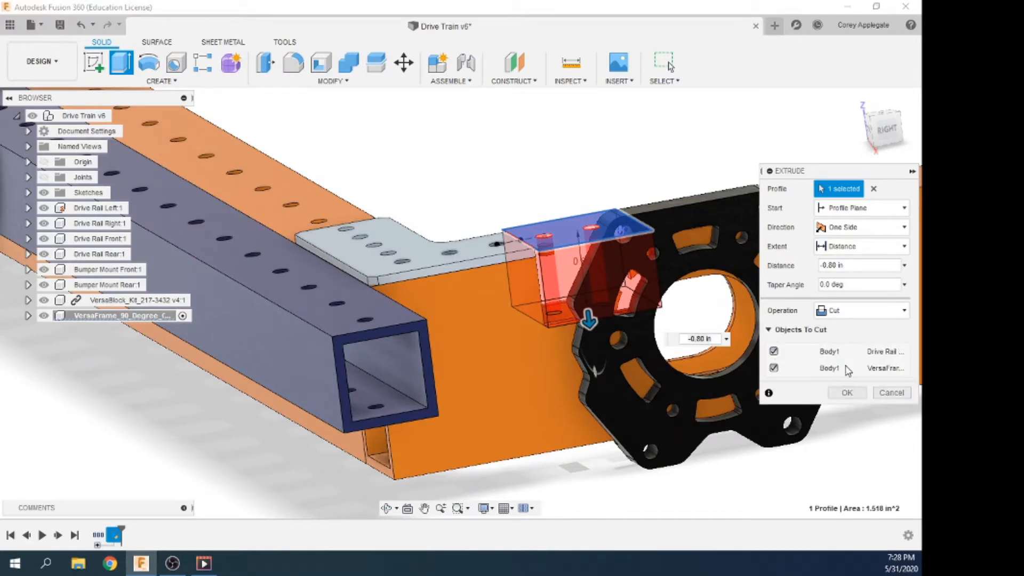
pyautogui.click(774, 351)
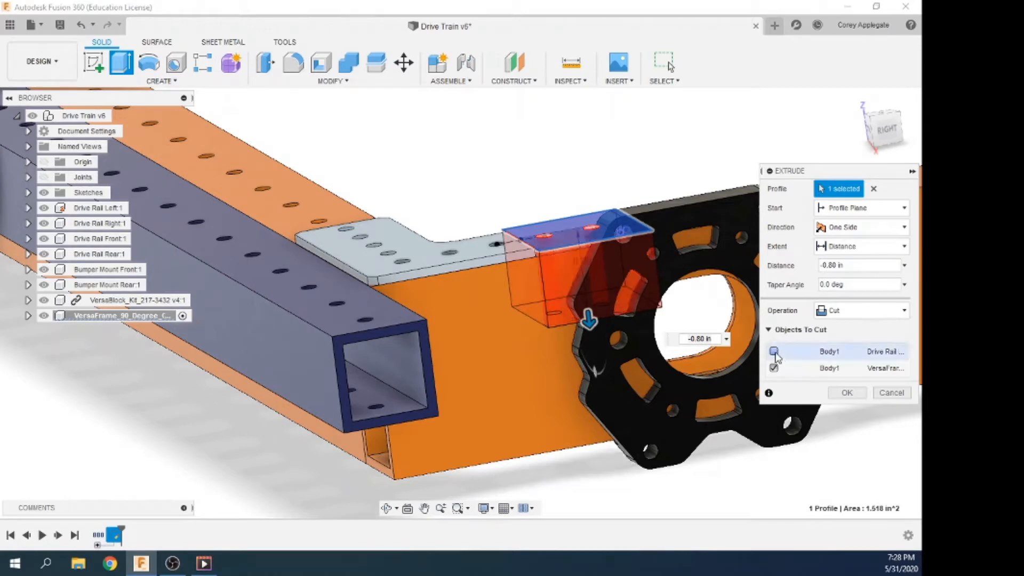
pyautogui.click(847, 248)
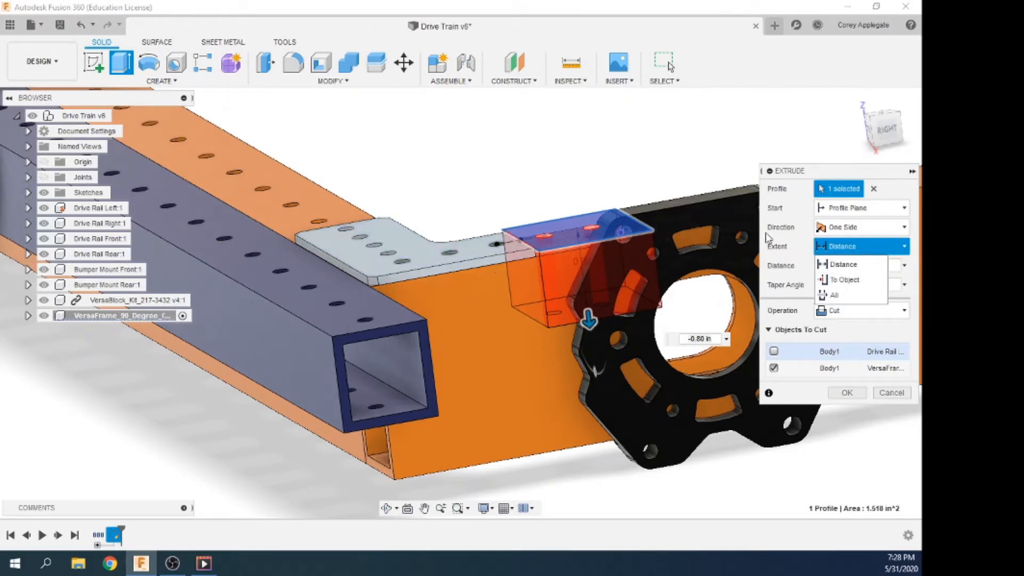
pyautogui.click(846, 393)
pyautogui.click(846, 393)
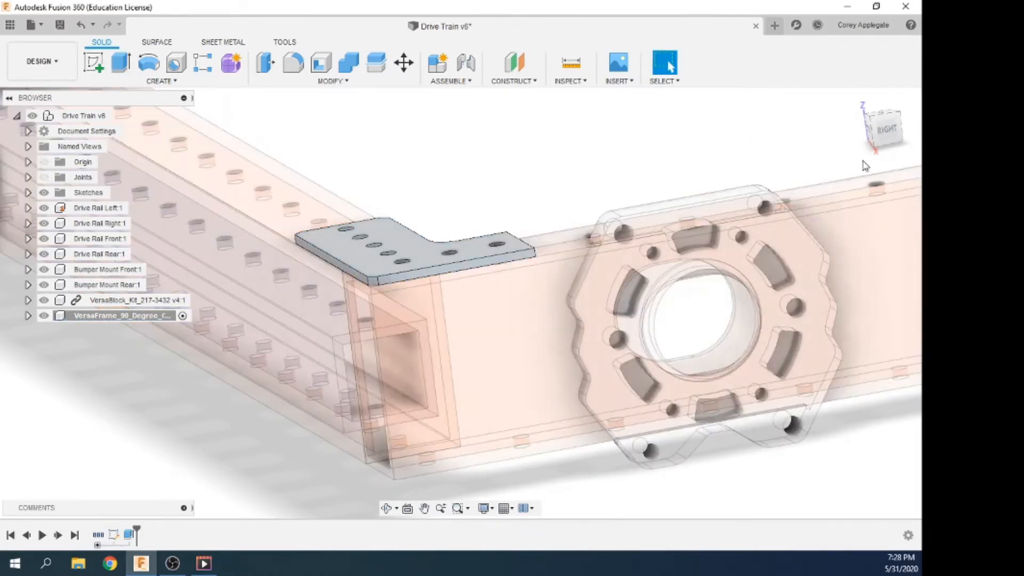
# Activate the top-level Drive Train assembly and return to the home view of the frame.
pyautogui.click(856, 101)
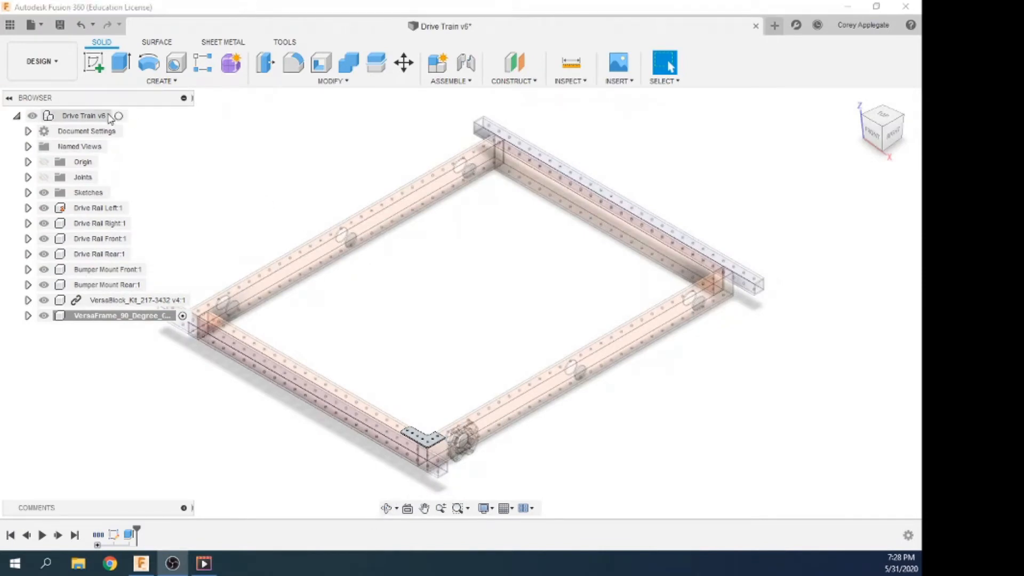
pyautogui.click(118, 116)
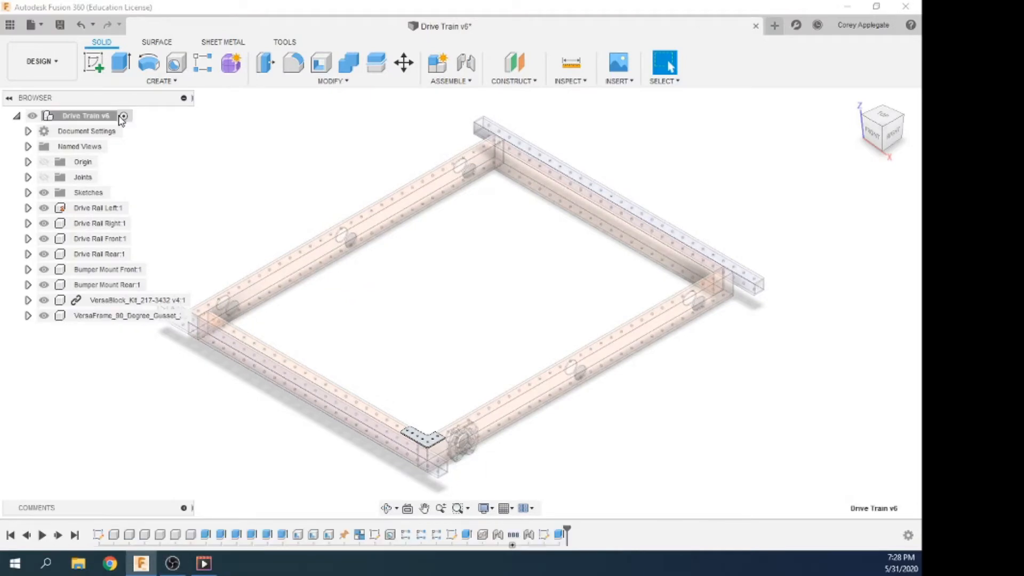
pyautogui.click(465, 364)
pyautogui.scroll(8, 453, 443)
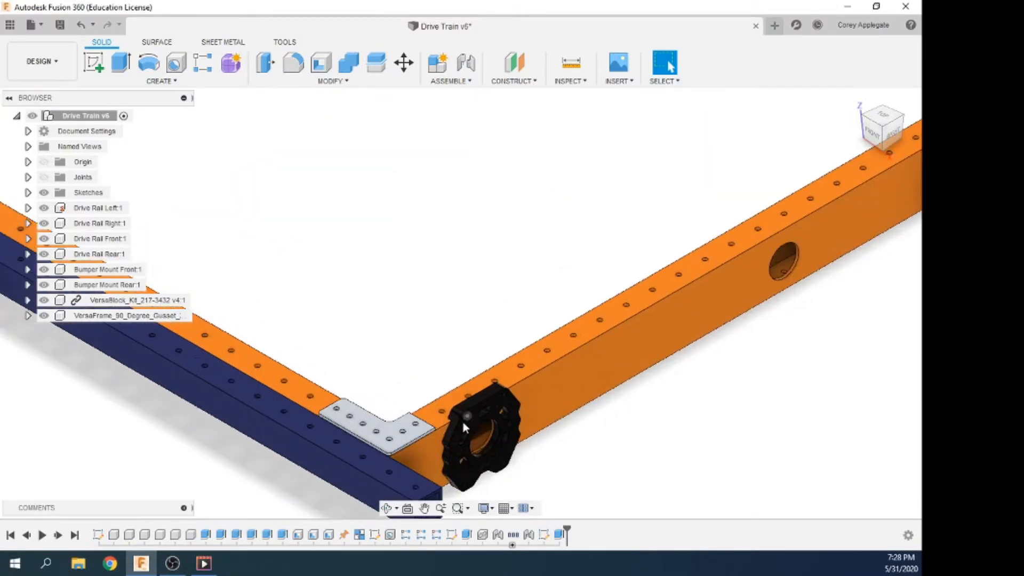
# Examine the shortened gusset beside the VersaBlock and the far corner at the other end of the same drive rail.
pyautogui.moveTo(461, 418)
pyautogui.mouseDown()
pyautogui.moveTo(439, 437)
pyautogui.moveTo(520, 408)
pyautogui.moveTo(448, 441)
pyautogui.moveTo(481, 414)
pyautogui.moveTo(468, 420)
pyautogui.mouseUp()
pyautogui.scroll(-5, 393, 215)
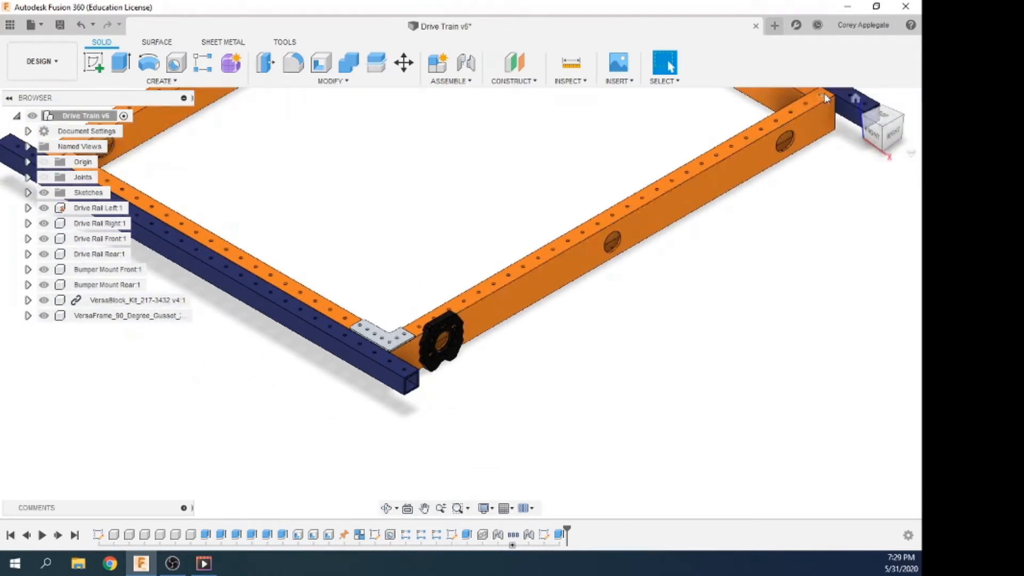
pyautogui.scroll(-2, 753, 311)
pyautogui.scroll(3, 516, 209)
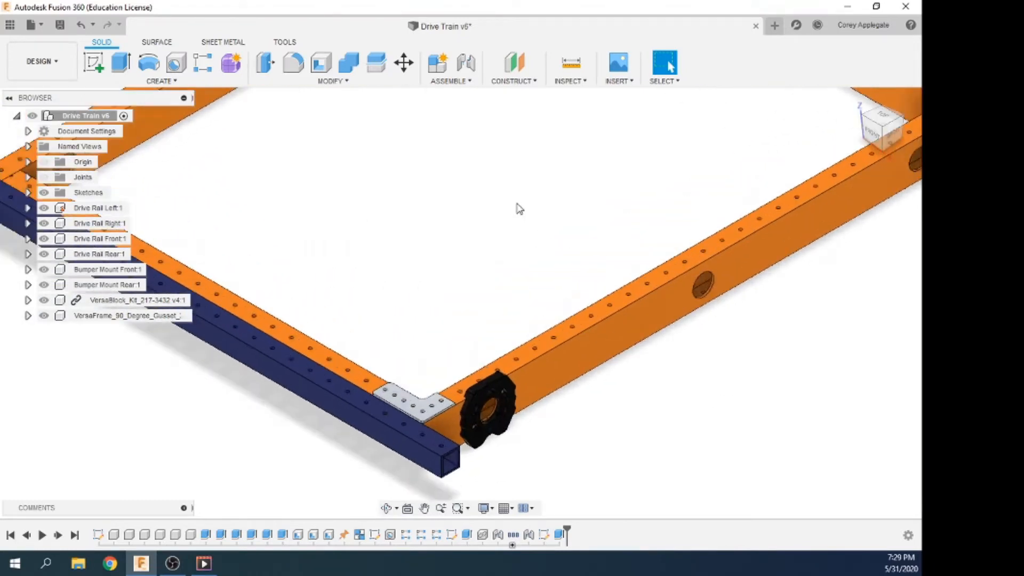
pyautogui.scroll(-1, 504, 216)
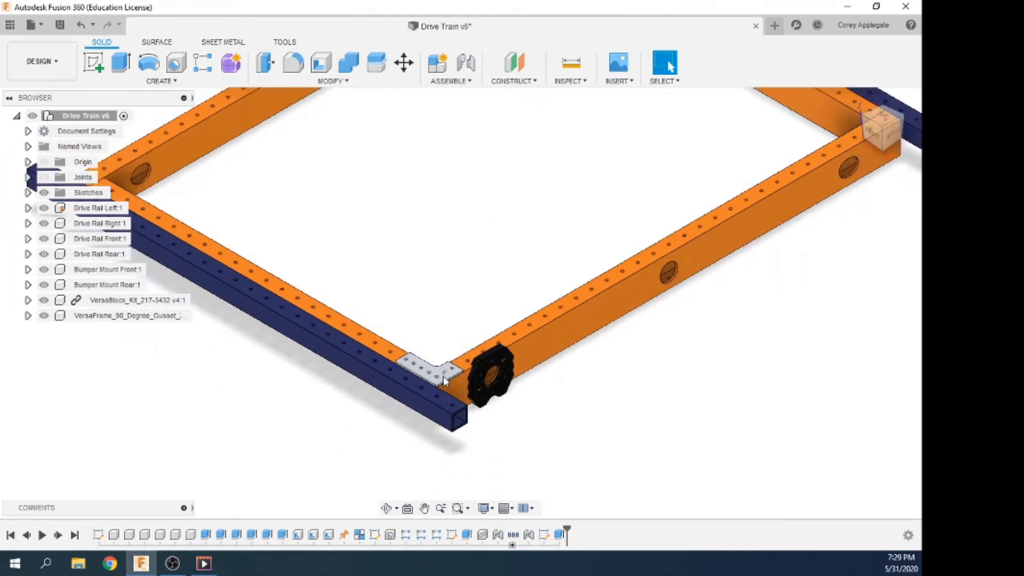
pyautogui.scroll(-2, 631, 197)
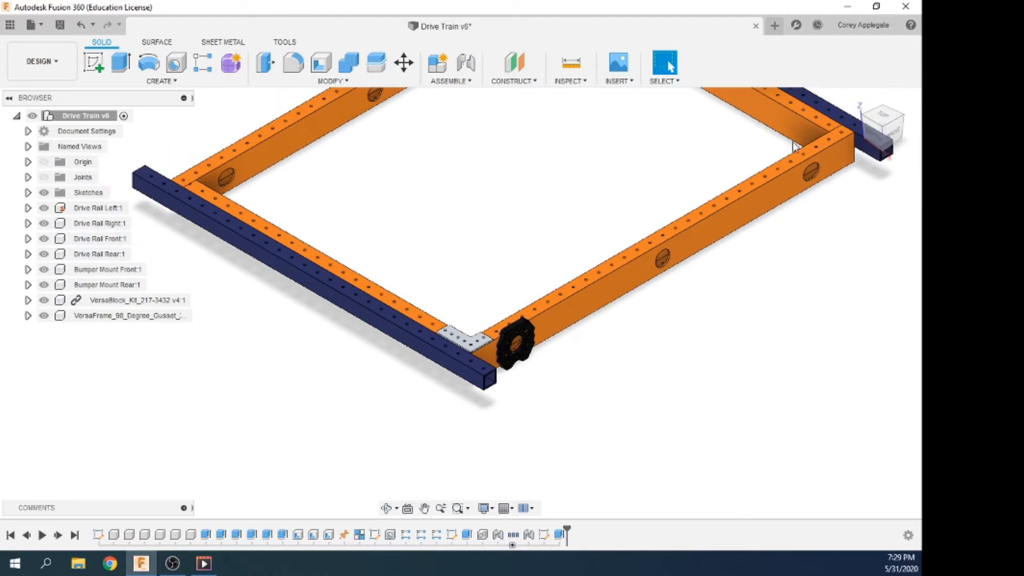
pyautogui.scroll(1, 805, 147)
pyautogui.scroll(1, 849, 136)
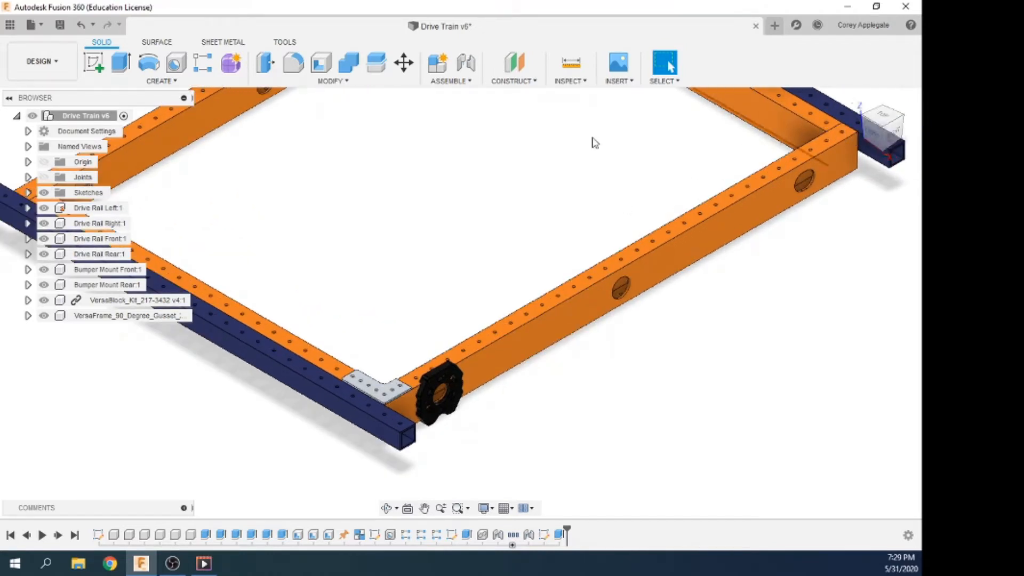
# Paste an independent new copy of the shortened gusset into the top-level assembly and move it -19.50 in along Y.
pyautogui.click(86, 319)
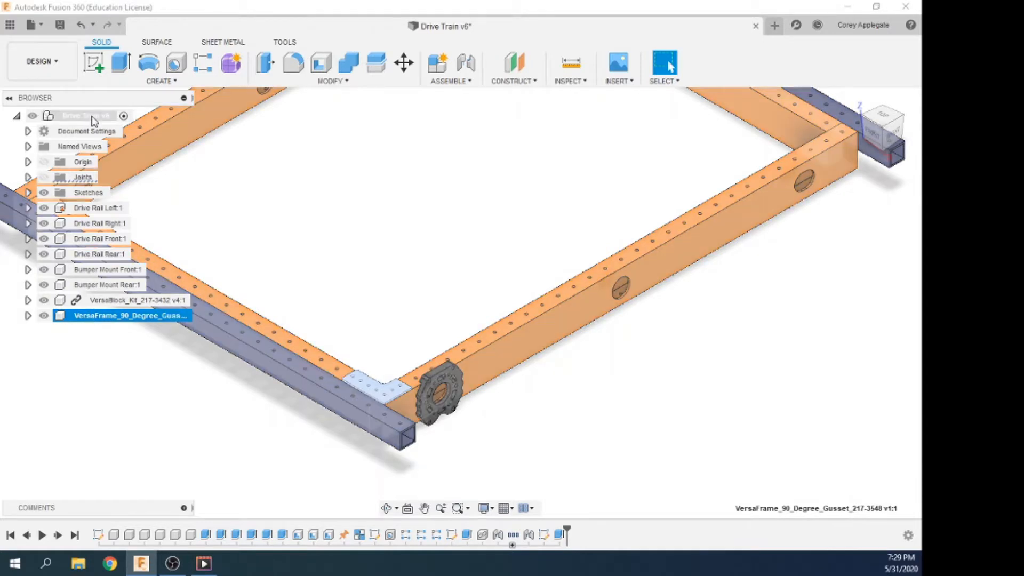
pyautogui.rightClick(94, 119)
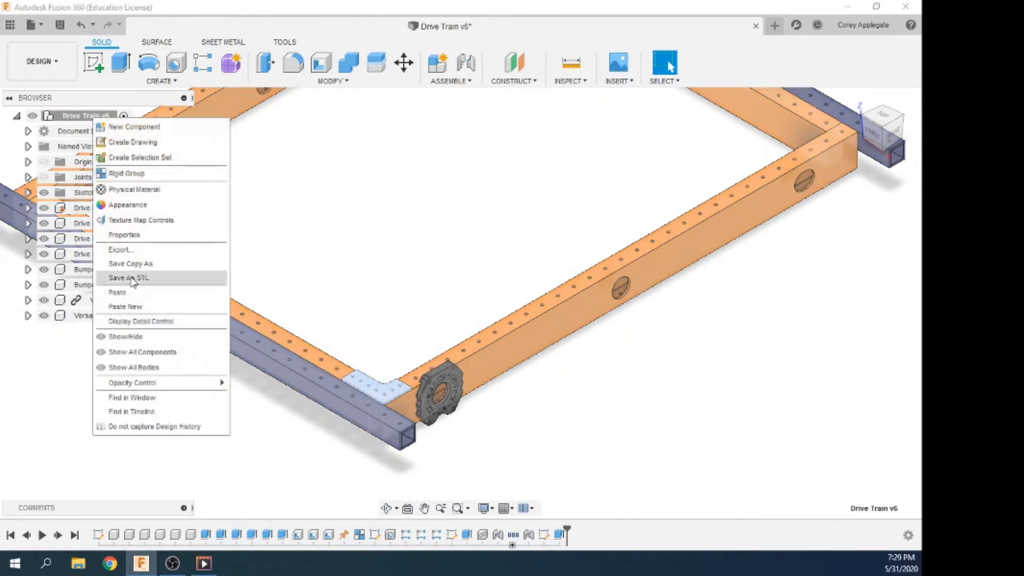
pyautogui.click(139, 311)
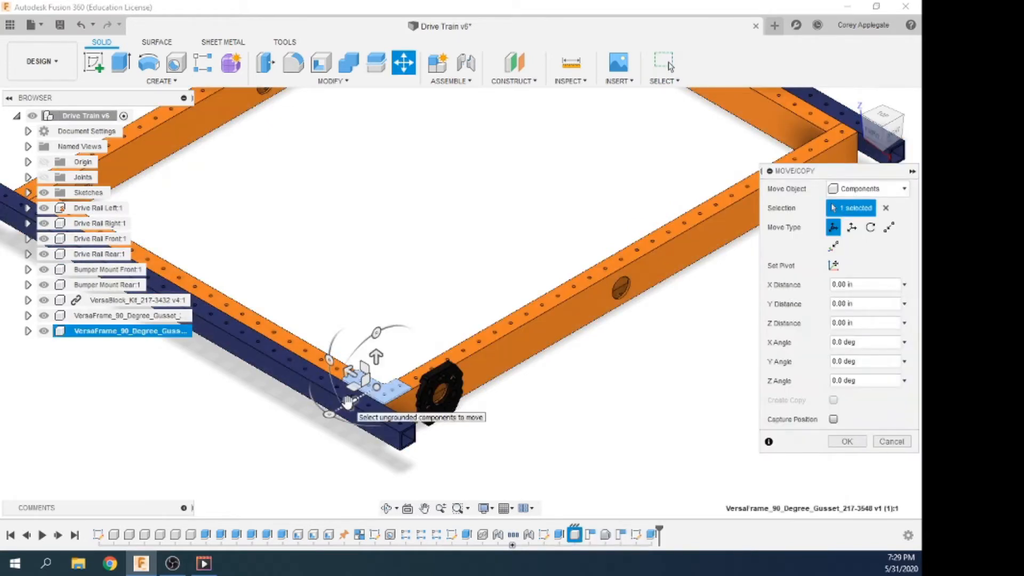
pyautogui.moveTo(366, 400); pyautogui.dragTo(658, 225)
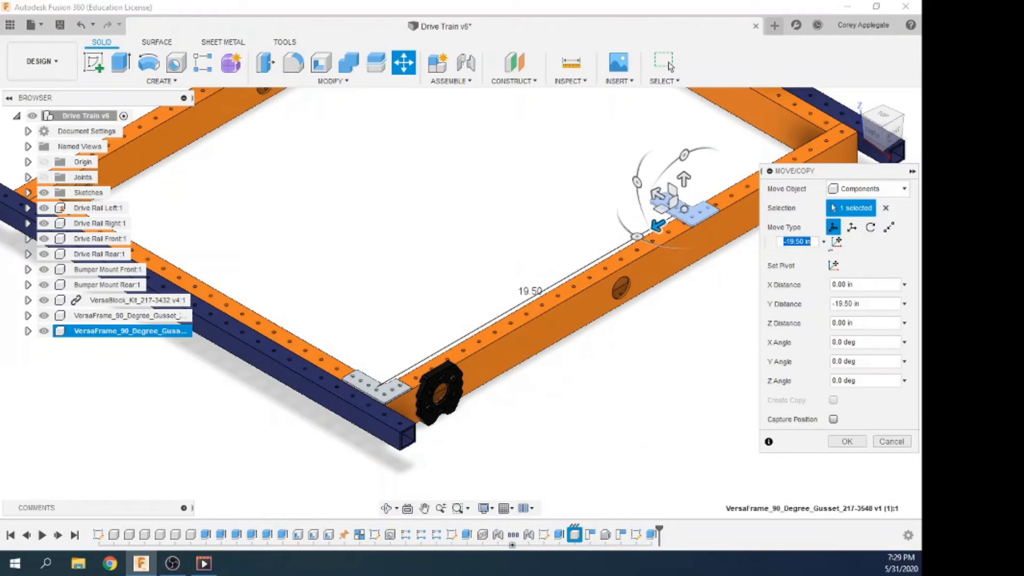
pyautogui.hotkey('alt', 'Tab')
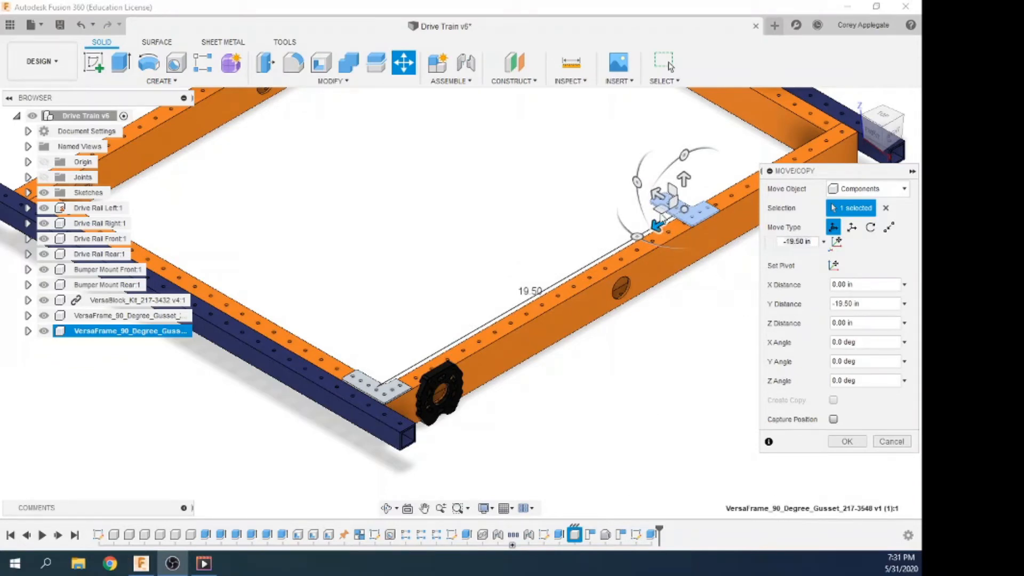
# Rotate the gusset copy 180 degrees about X, shift it toward the far corner and move it -2.00 in along Z.
pyautogui.moveTo(685, 156); pyautogui.dragTo(685, 282)
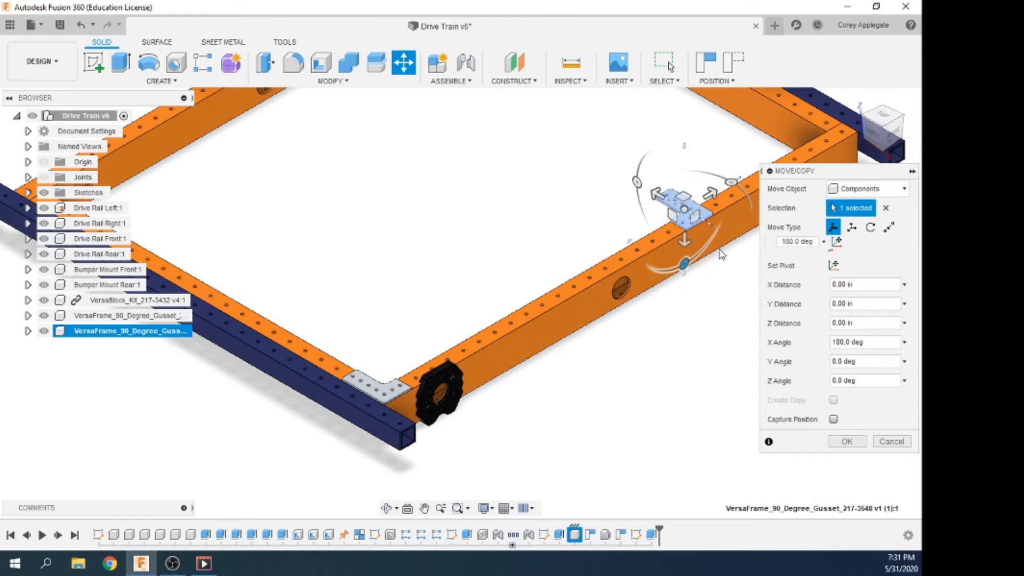
pyautogui.moveTo(710, 196); pyautogui.dragTo(771, 155)
pyautogui.scroll(-1, 570, 204)
pyautogui.scroll(-1, 570, 208)
pyautogui.moveTo(715, 209); pyautogui.dragTo(721, 180)
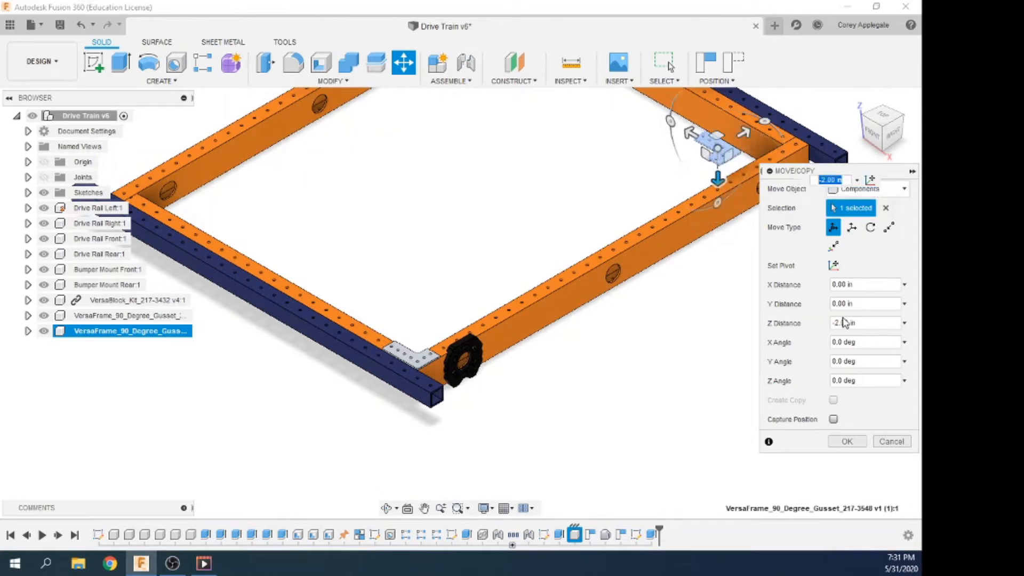
pyautogui.click(849, 443)
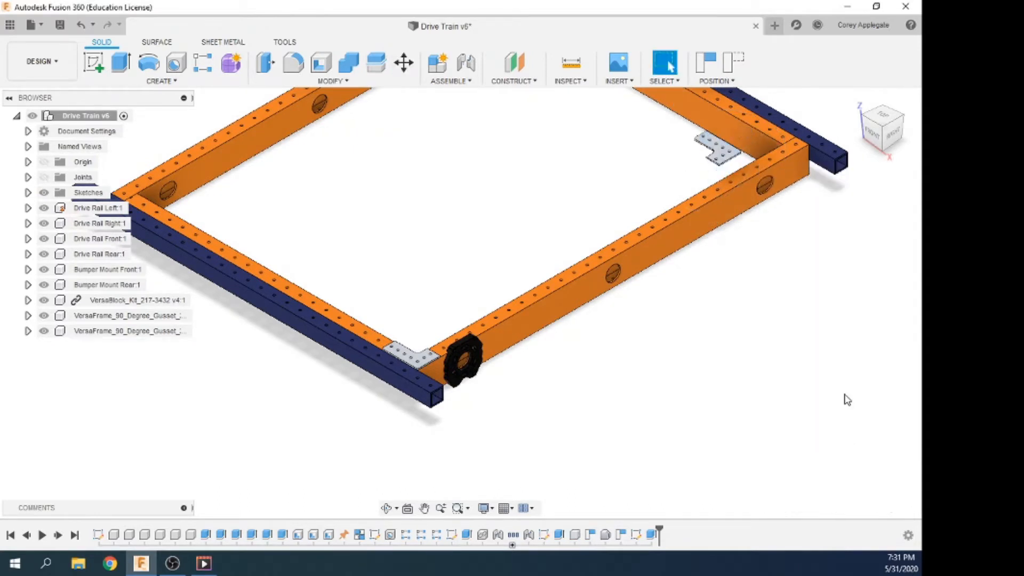
# Capture the moved position, start a joint and choose the corner hole on the gusset copy's underside as its first snap.
pyautogui.click(446, 81)
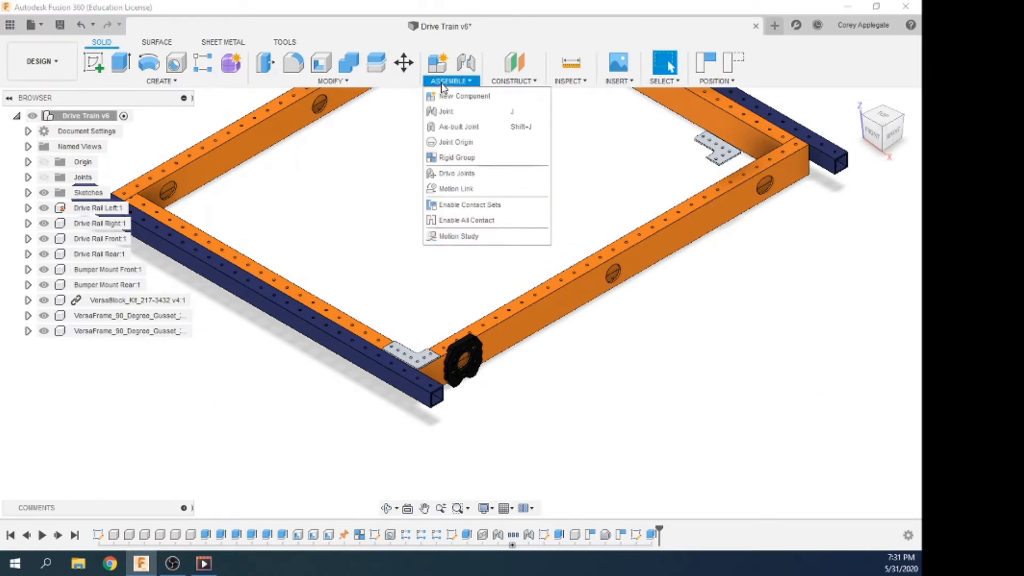
pyautogui.click(449, 111)
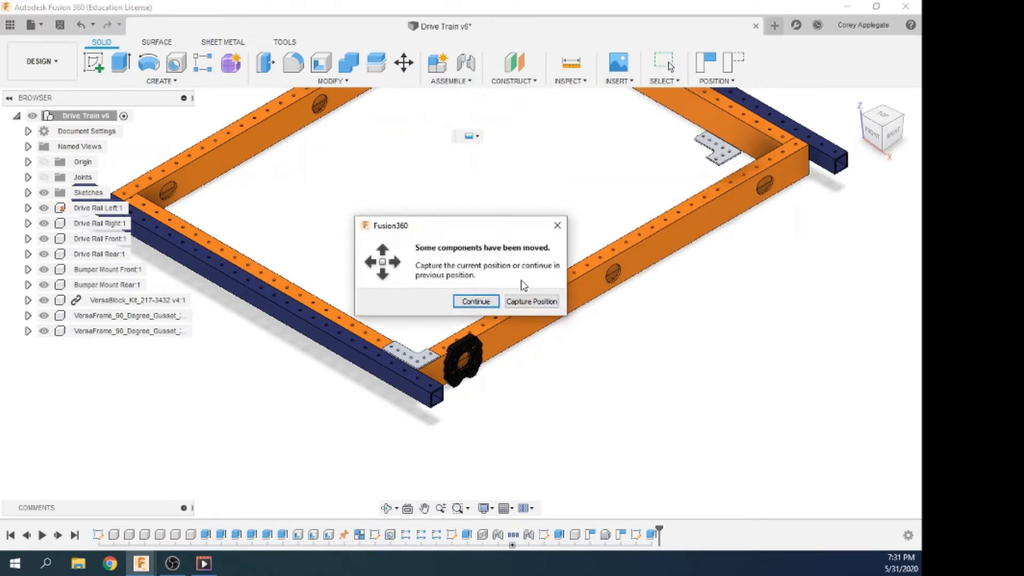
pyautogui.click(532, 302)
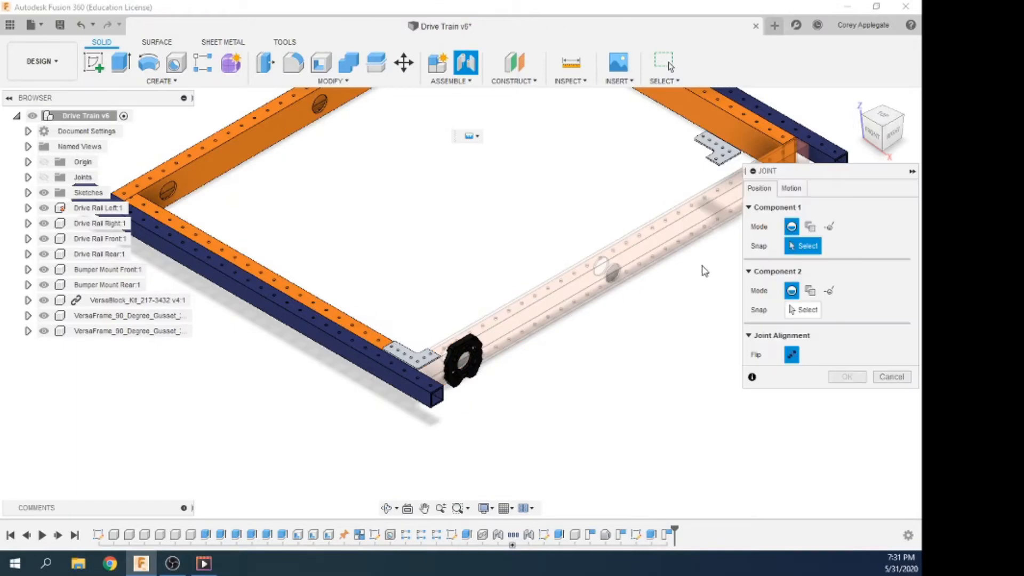
pyautogui.keyDown('shift'); pyautogui.moveTo(698, 267); pyautogui.dragTo(101, 201, button='middle'); pyautogui.keyUp('shift')
pyautogui.keyDown('shift'); pyautogui.moveTo(711, 336); pyautogui.dragTo(533, 229, button='middle'); pyautogui.keyUp('shift')
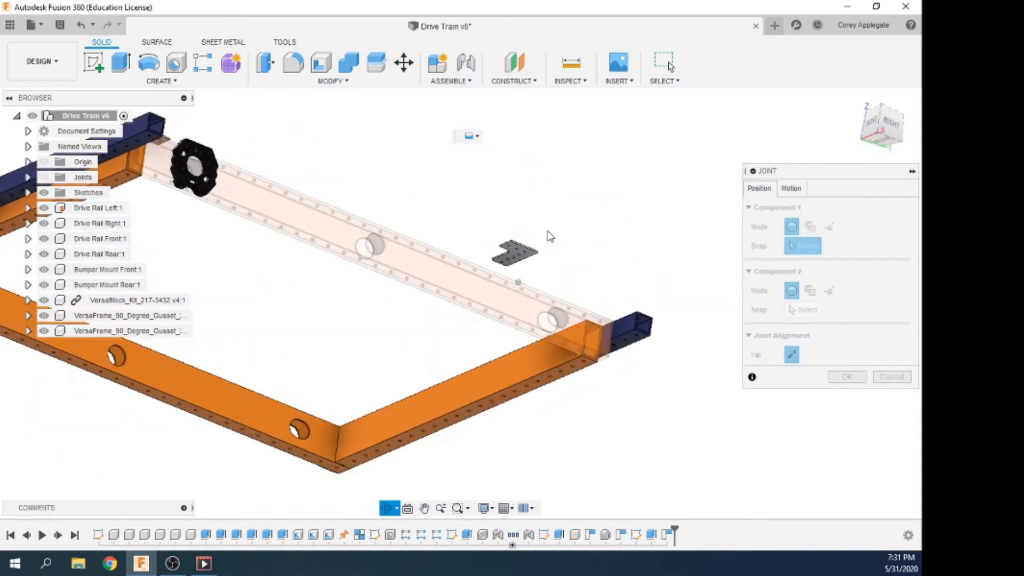
pyautogui.scroll(10, 515, 256)
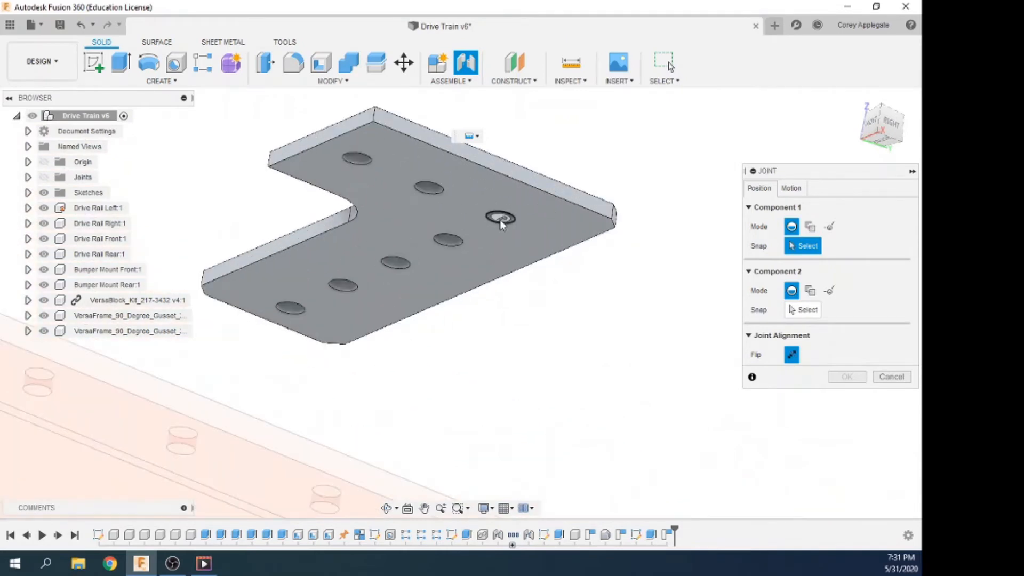
pyautogui.click(500, 219)
# Joint the gusset copy to the end hole on top of the left drive rail at the far corner.
pyautogui.scroll(-8, 520, 272)
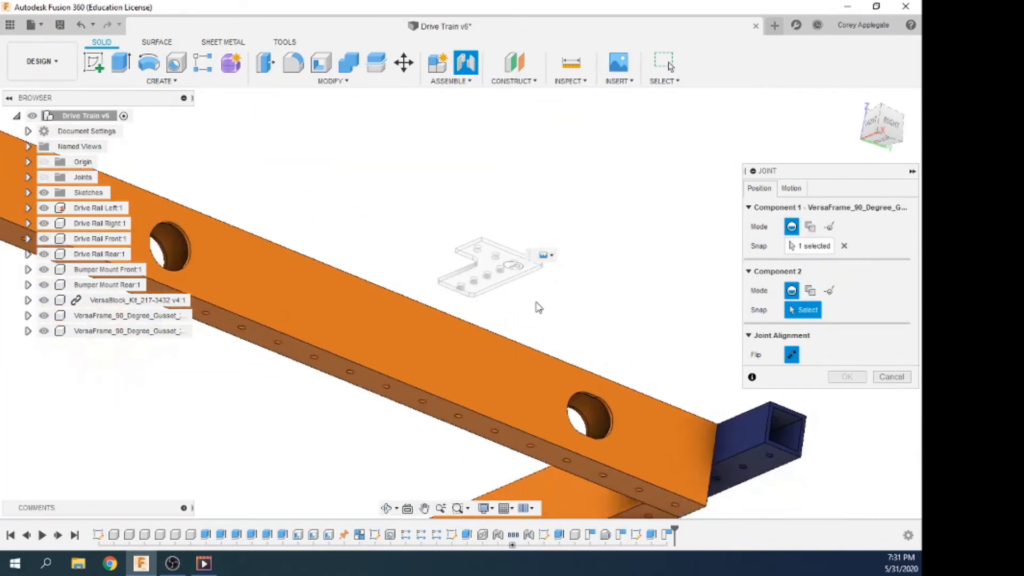
pyautogui.keyDown('shift'); pyautogui.moveTo(539, 312); pyautogui.dragTo(538, 309, button='middle'); pyautogui.keyUp('shift')
pyautogui.keyDown('shift'); pyautogui.moveTo(540, 340); pyautogui.dragTo(539, 379, button='middle'); pyautogui.keyUp('shift')
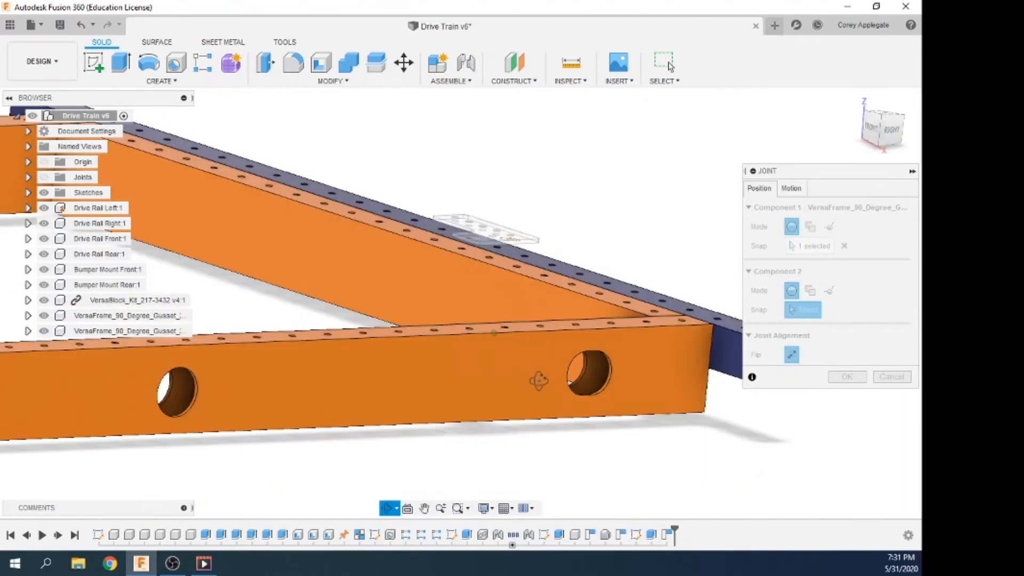
pyautogui.scroll(4, 705, 249)
pyautogui.scroll(5, 695, 241)
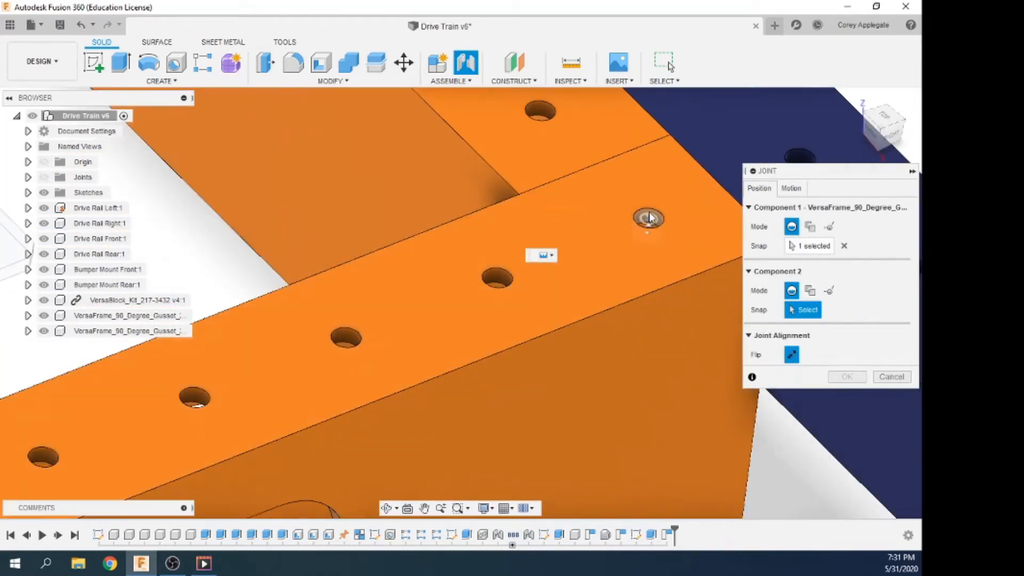
pyautogui.click(650, 218)
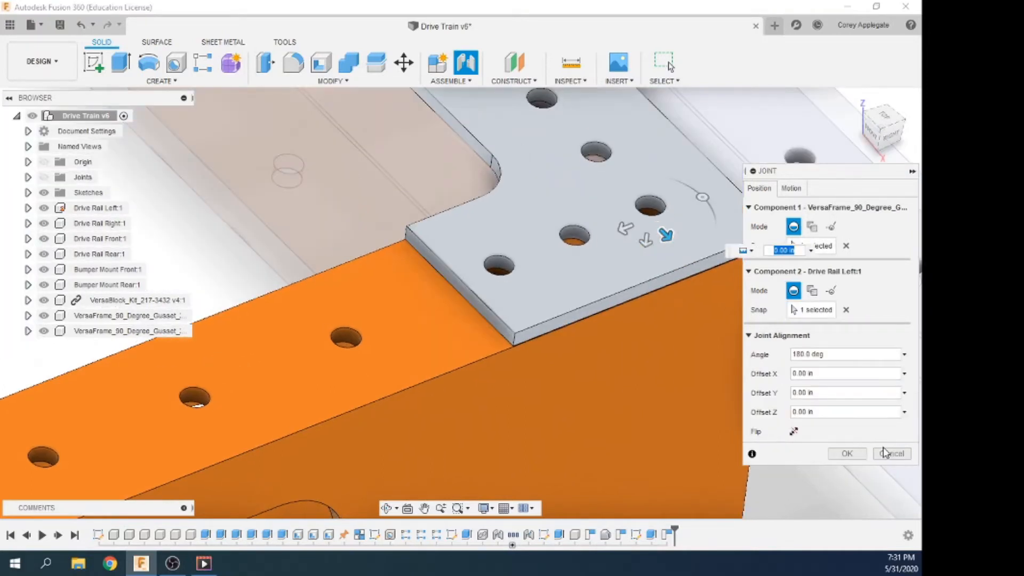
pyautogui.click(852, 455)
pyautogui.click(852, 456)
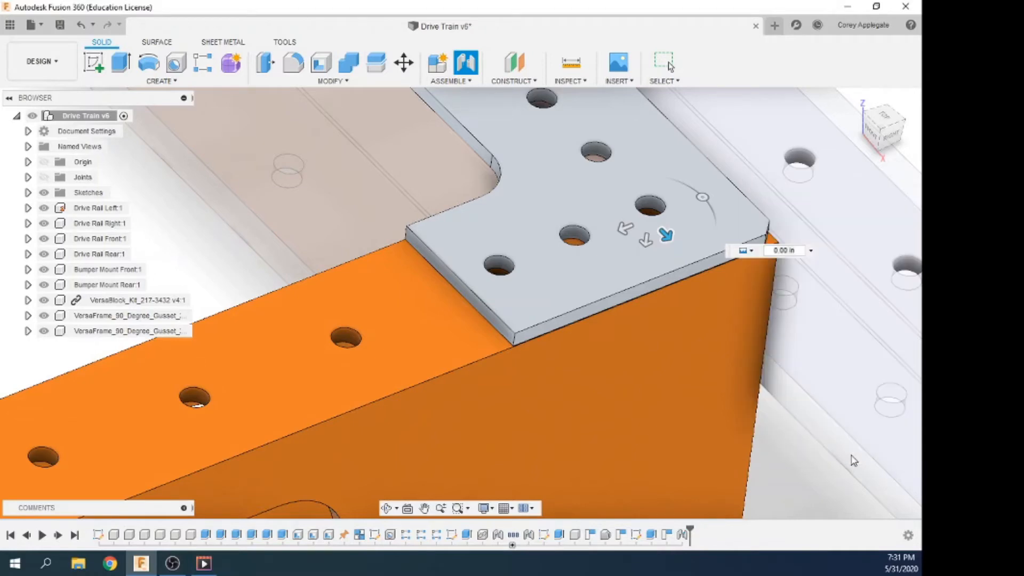
# Set the DriveTrainLenght user parameter to 31 and apply it to the frame.
pyautogui.scroll(-5, 810, 347)
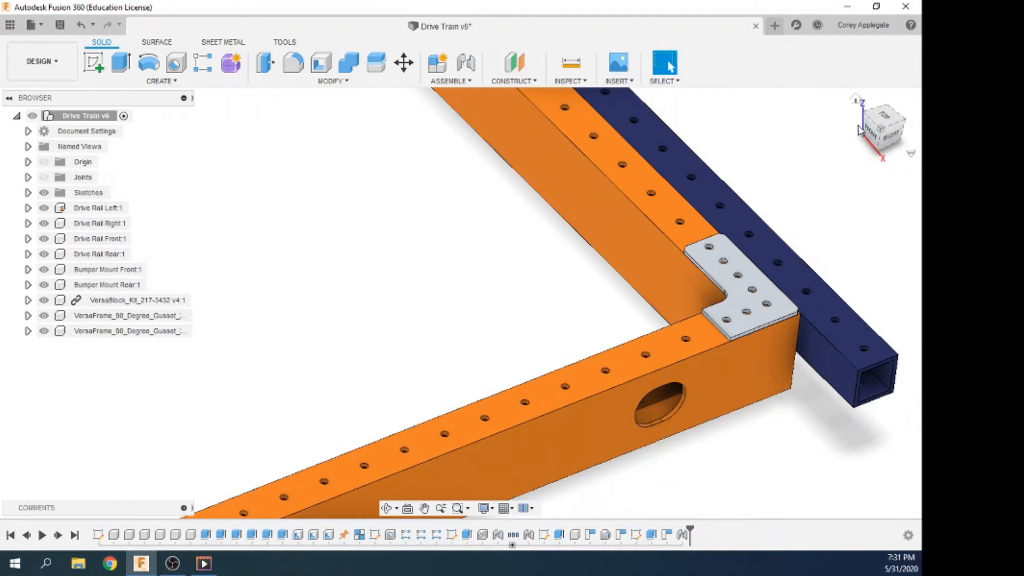
pyautogui.click(856, 99)
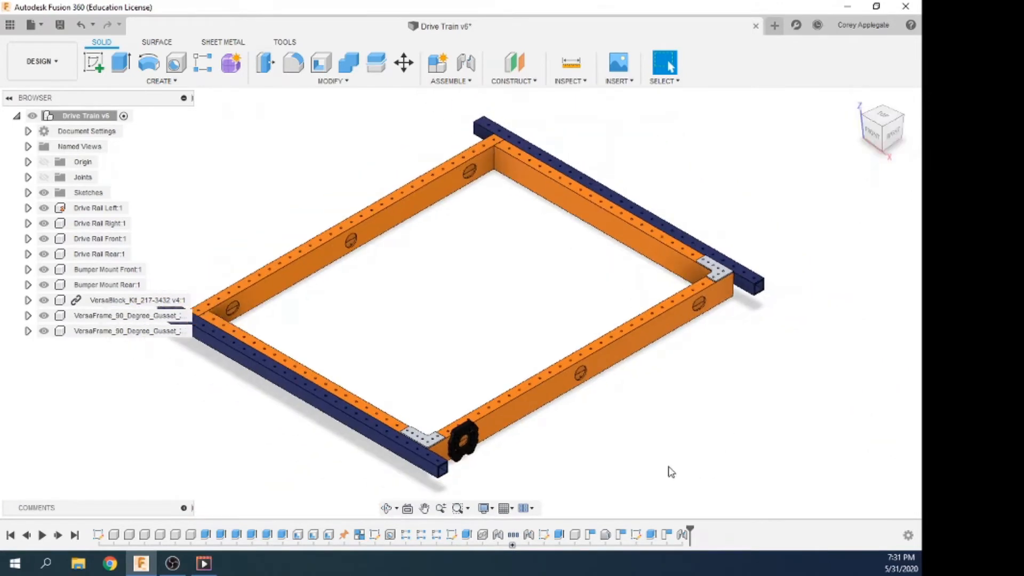
pyautogui.click(332, 81)
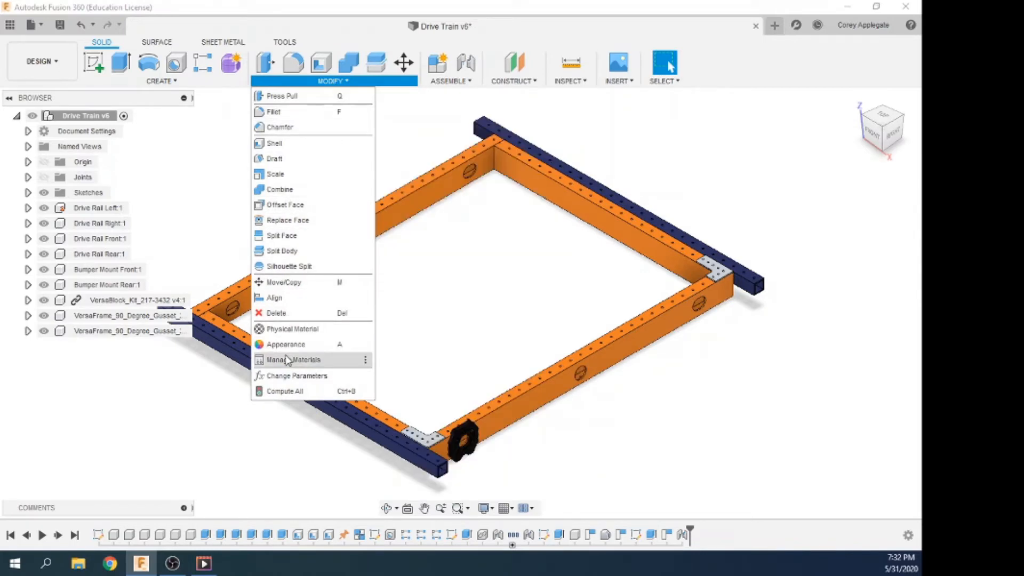
pyautogui.click(285, 376)
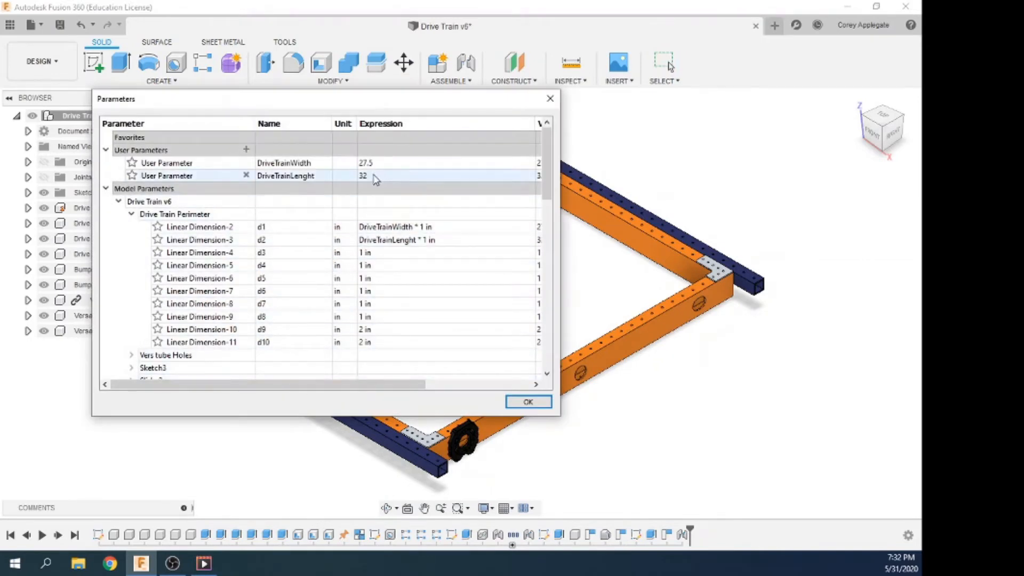
pyautogui.click(375, 179)
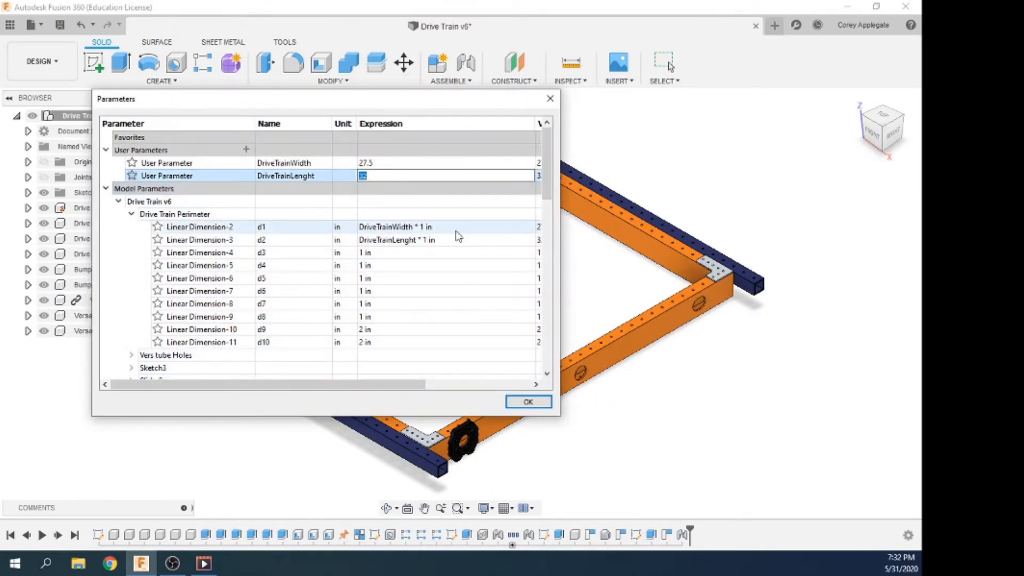
pyautogui.write('31')
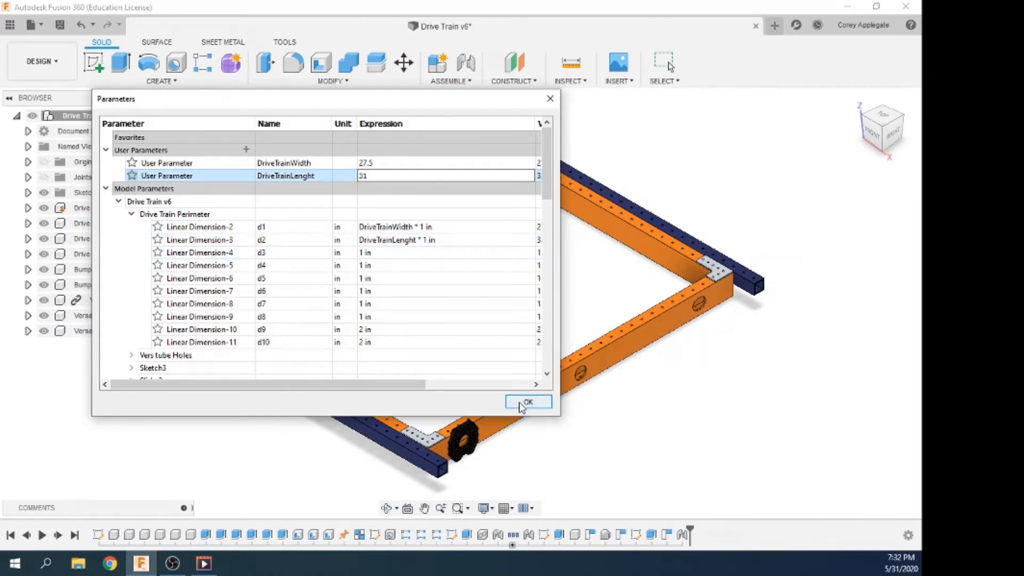
pyautogui.press('Return')
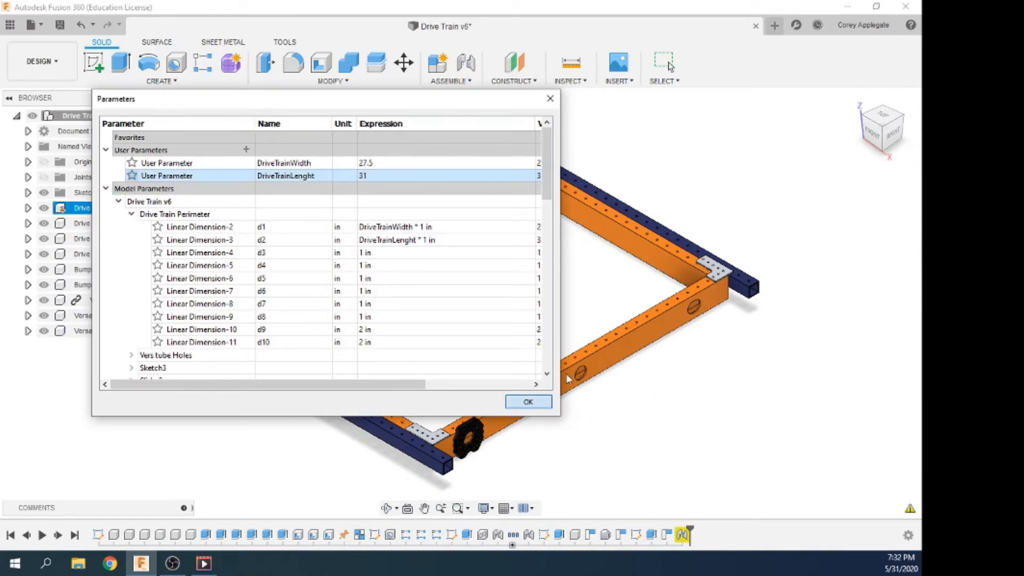
pyautogui.click(534, 405)
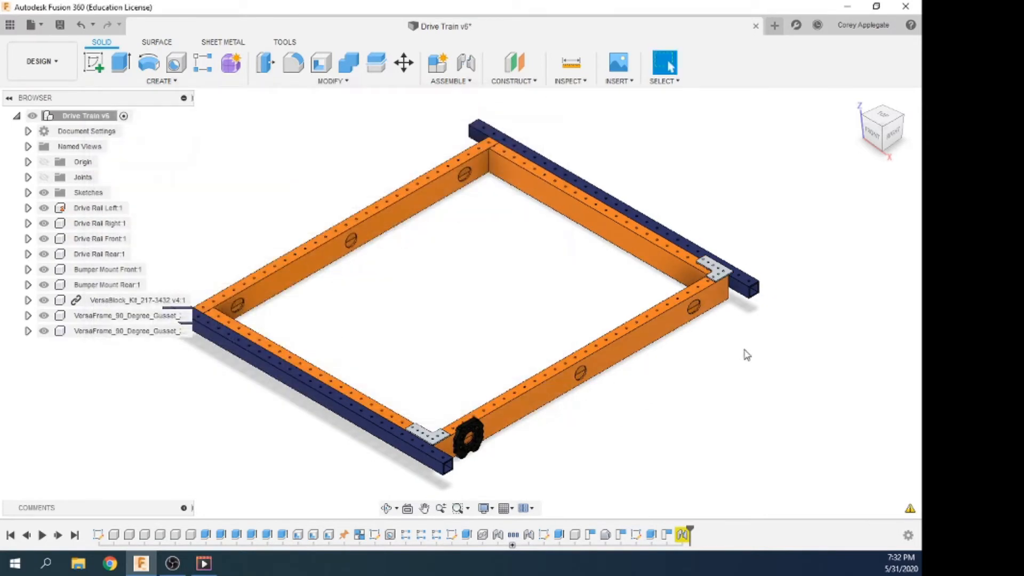
# Examine how the gusset copy sits over the far corner's rail holes, hiding it temporarily to view the holes beneath.
pyautogui.scroll(10, 732, 277)
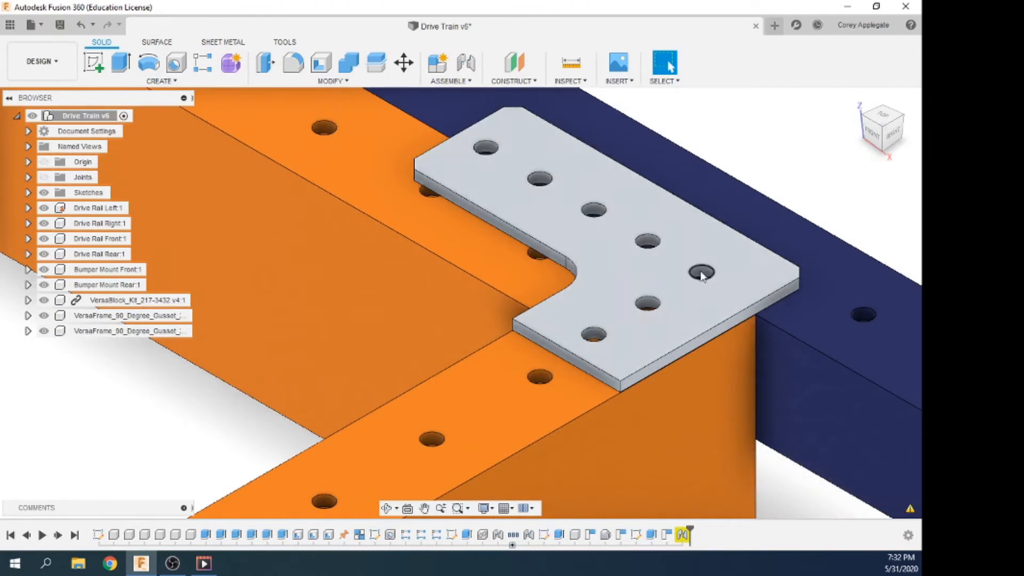
pyautogui.scroll(-1, 657, 360)
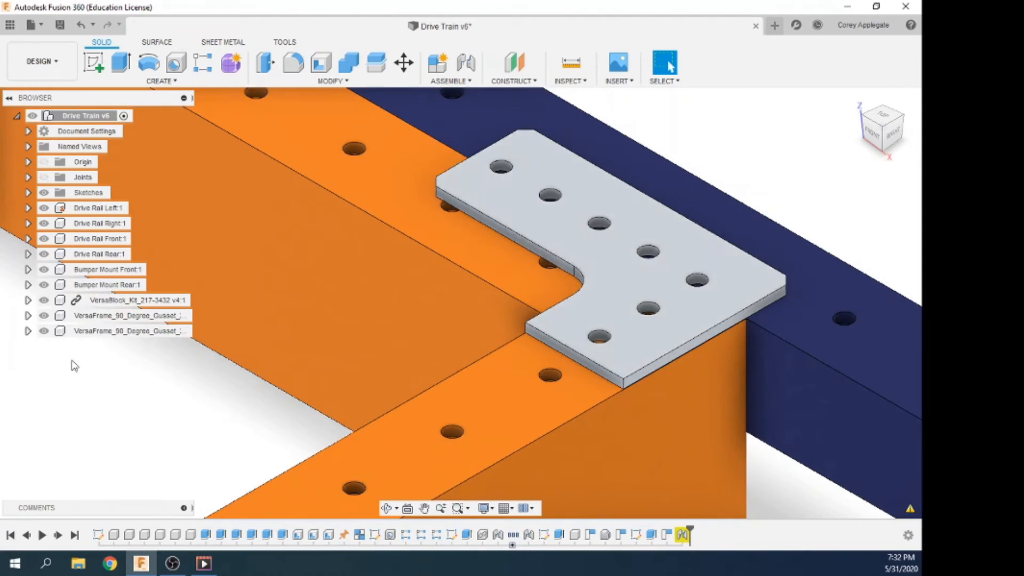
pyautogui.click(54, 332)
pyautogui.click(44, 332)
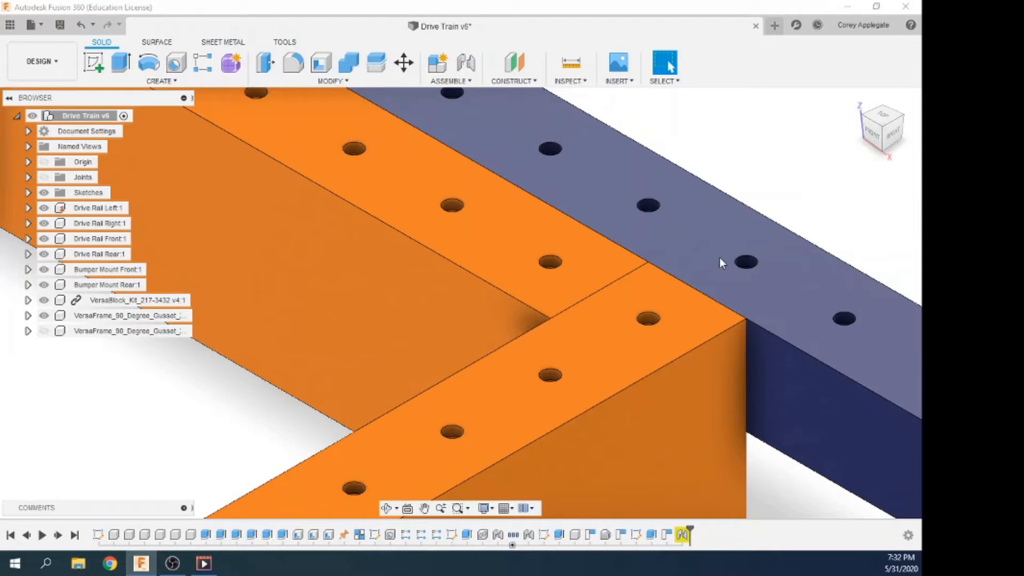
pyautogui.scroll(-5, 718, 257)
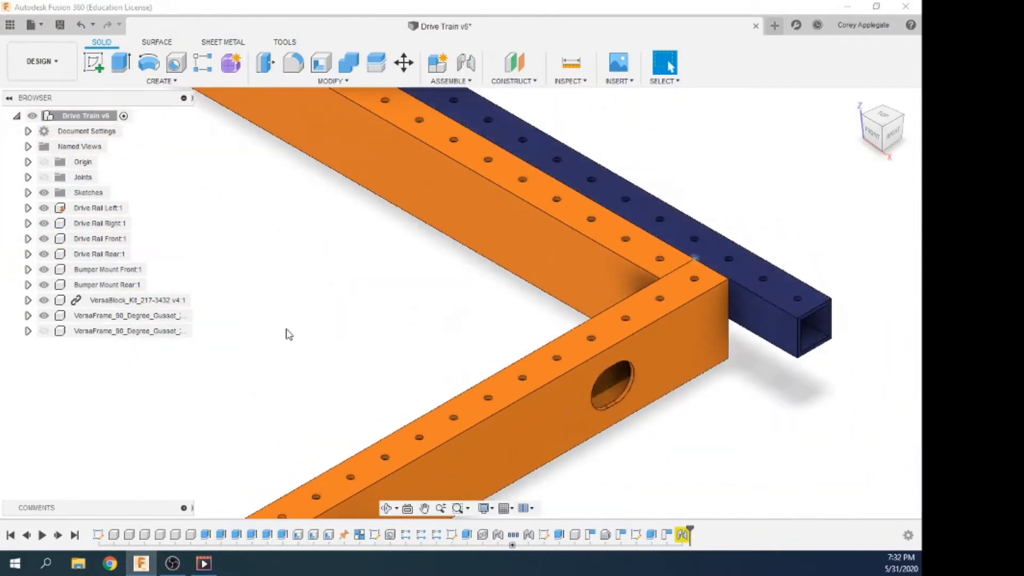
pyautogui.click(44, 331)
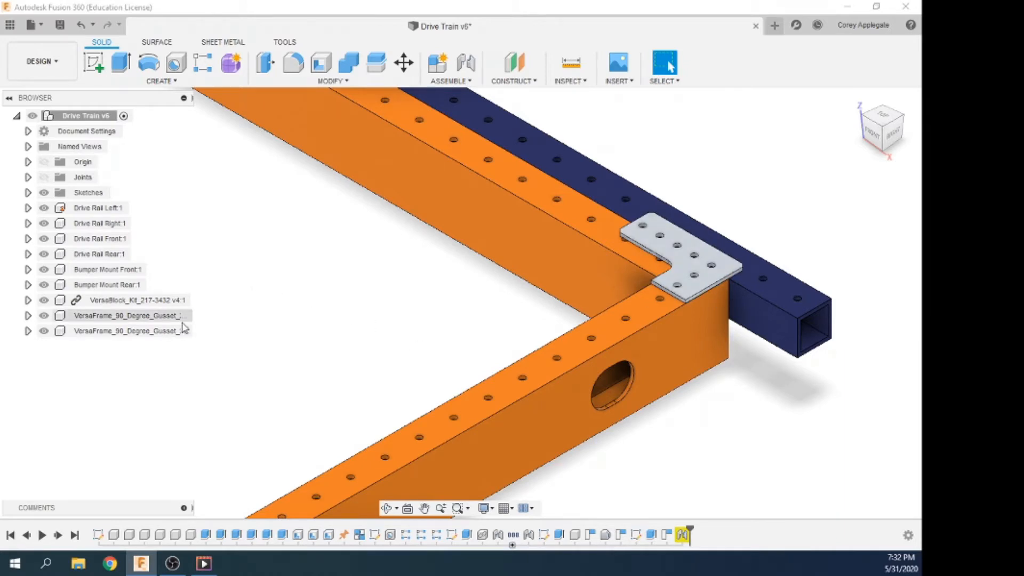
# Delete the gusset copy's rigid joint at the far corner.
pyautogui.scroll(-3, 502, 268)
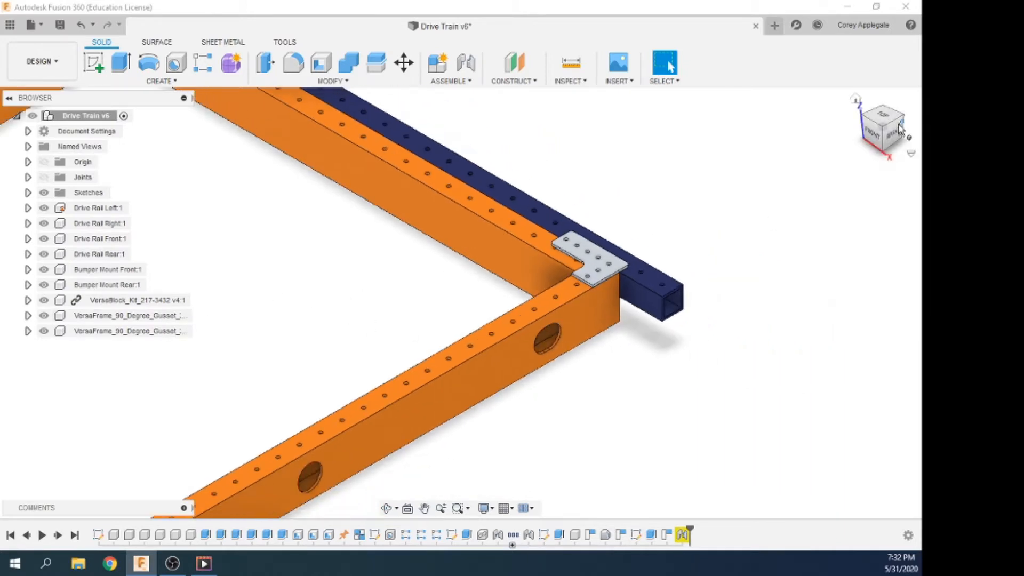
pyautogui.click(855, 99)
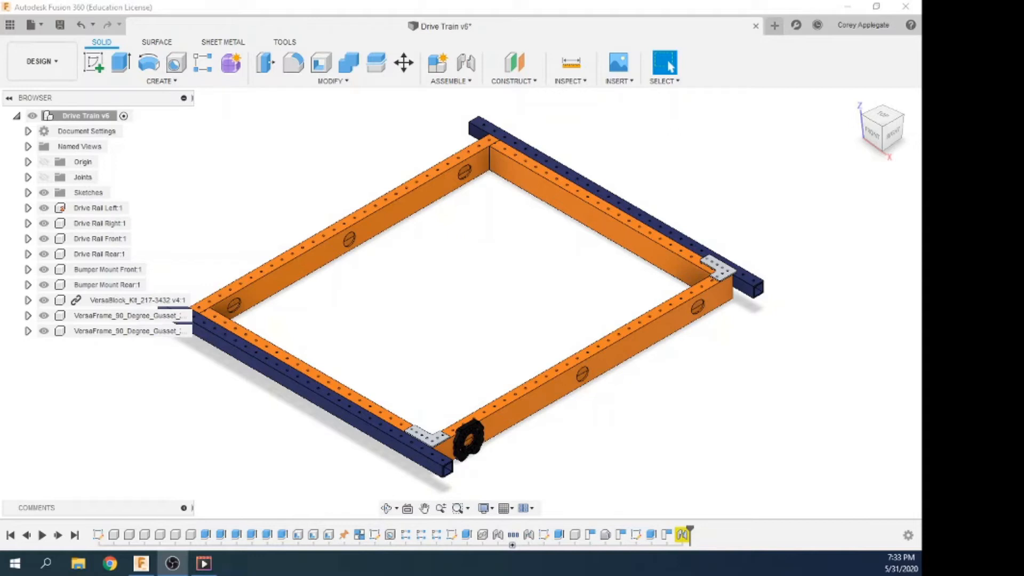
pyautogui.rightClick(682, 535)
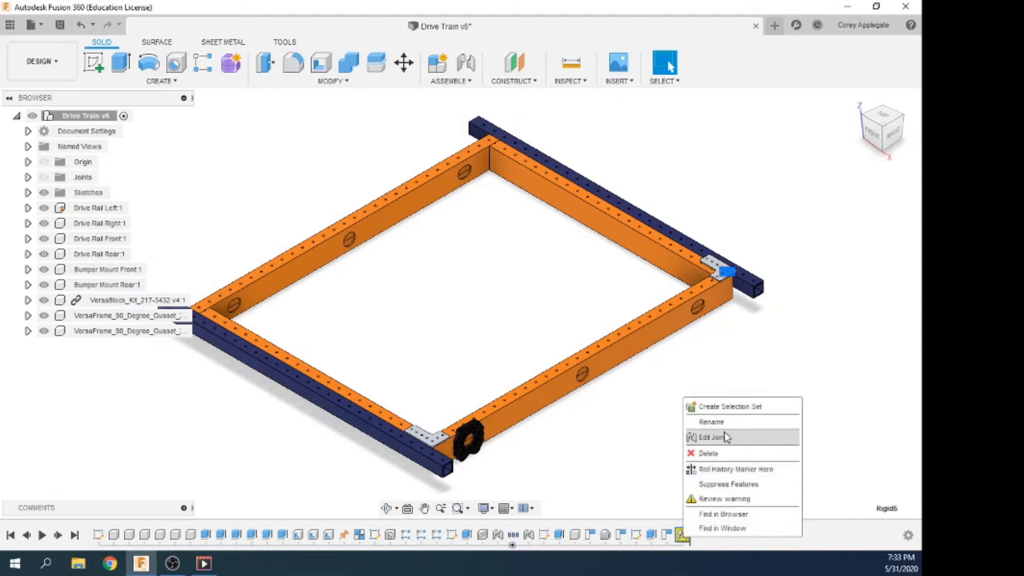
pyautogui.click(709, 452)
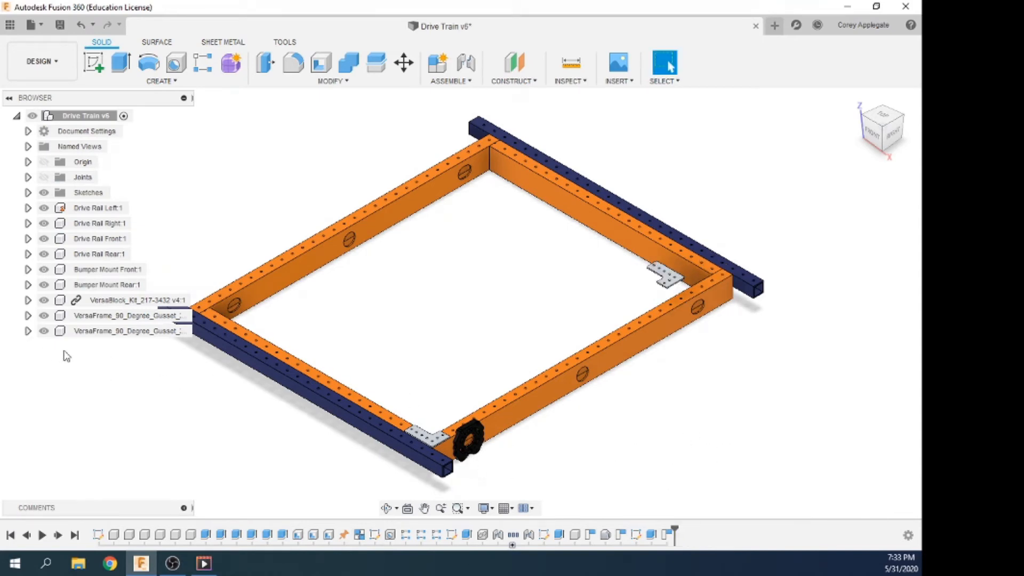
# Hide the original gusset and start a new joint from the corner hole on the gusset copy's underside.
pyautogui.click(62, 318)
pyautogui.click(46, 316)
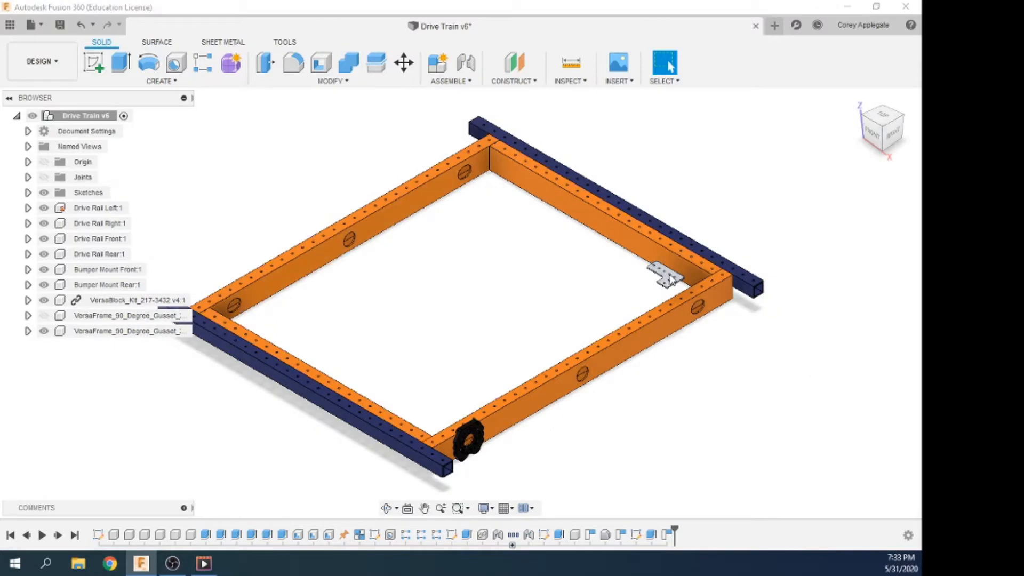
pyautogui.scroll(3, 677, 283)
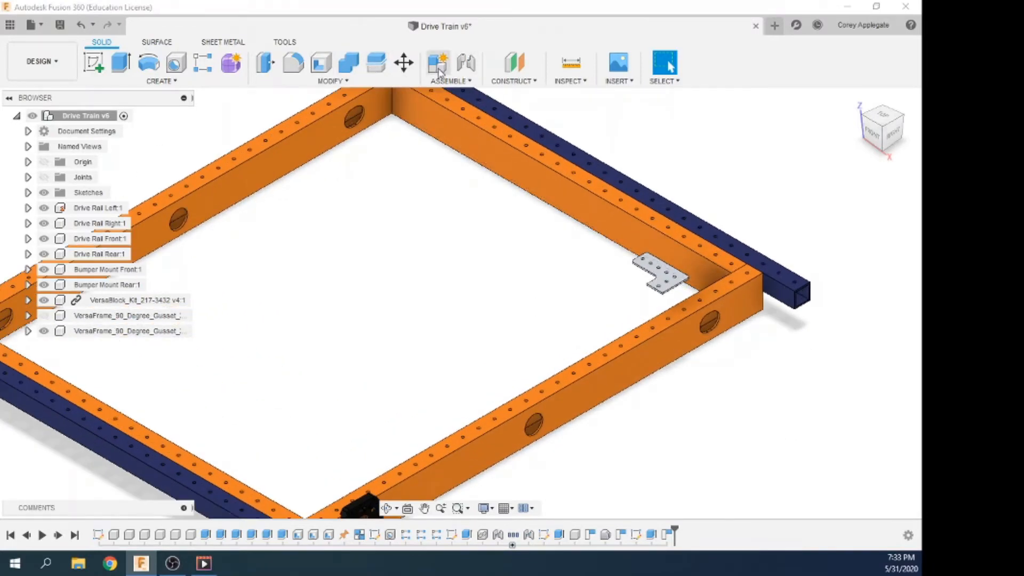
pyautogui.click(449, 80)
pyautogui.click(442, 110)
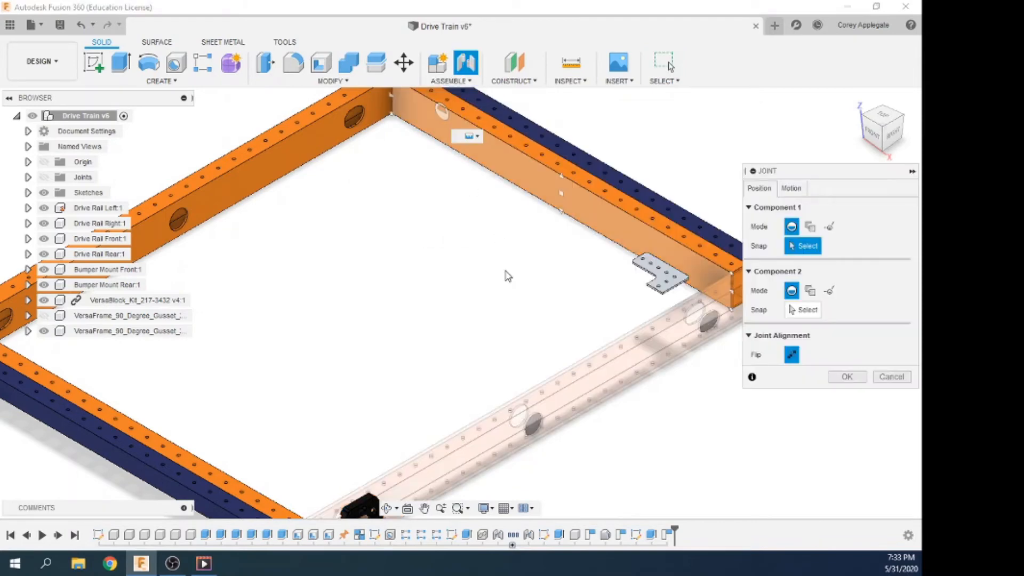
pyautogui.keyDown('shift'); pyautogui.moveTo(457, 284); pyautogui.dragTo(453, 225, button='middle'); pyautogui.keyUp('shift')
pyautogui.scroll(6, 676, 234)
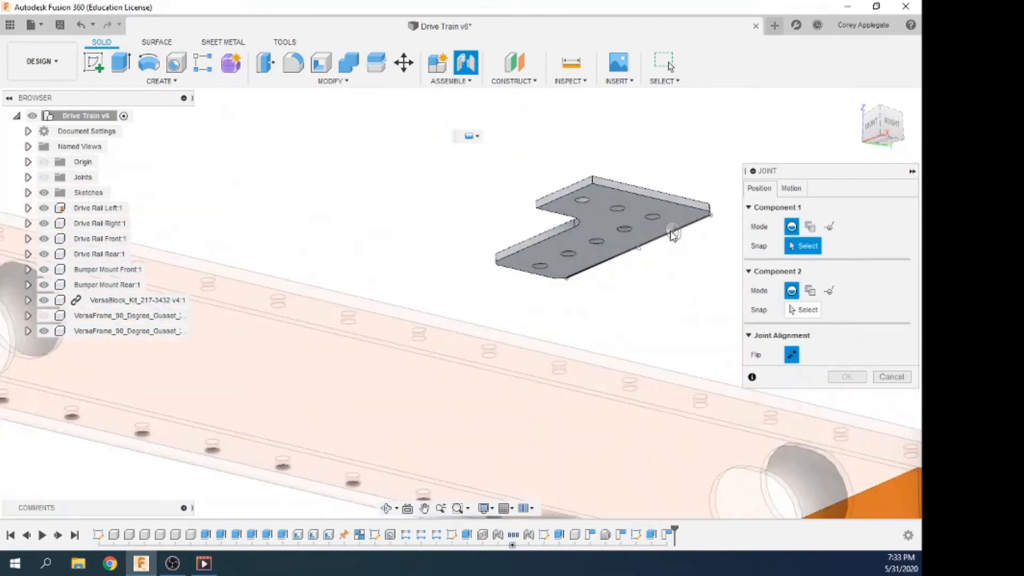
pyautogui.click(642, 213)
# Complete the joint's selections with the corner hole on top of the left drive rail, beside the black VersaBlock.
pyautogui.scroll(-6, 527, 284)
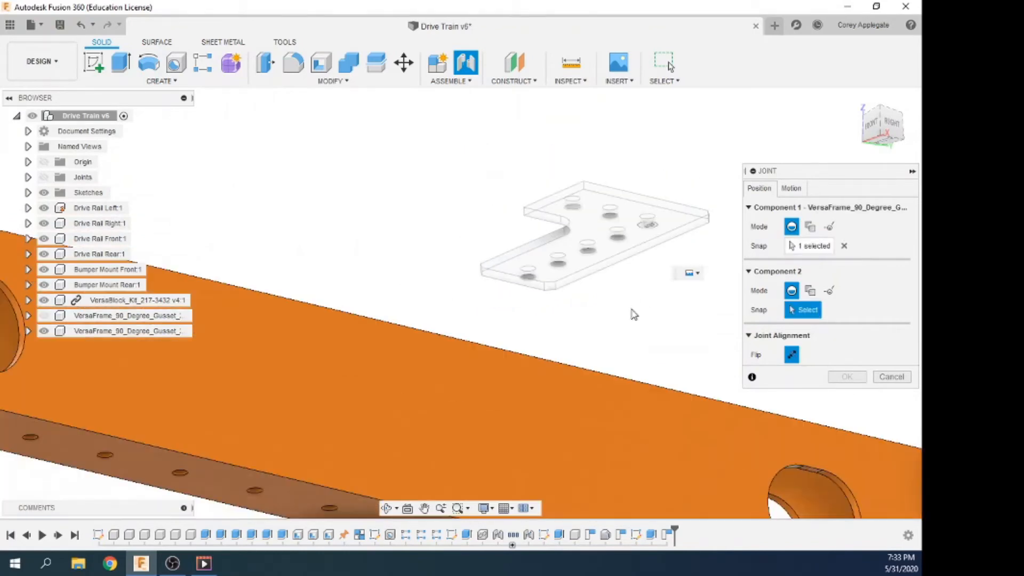
pyautogui.keyDown('shift'); pyautogui.moveTo(526, 279); pyautogui.dragTo(394, 323, button='middle'); pyautogui.keyUp('shift')
pyautogui.scroll(-5, 315, 457)
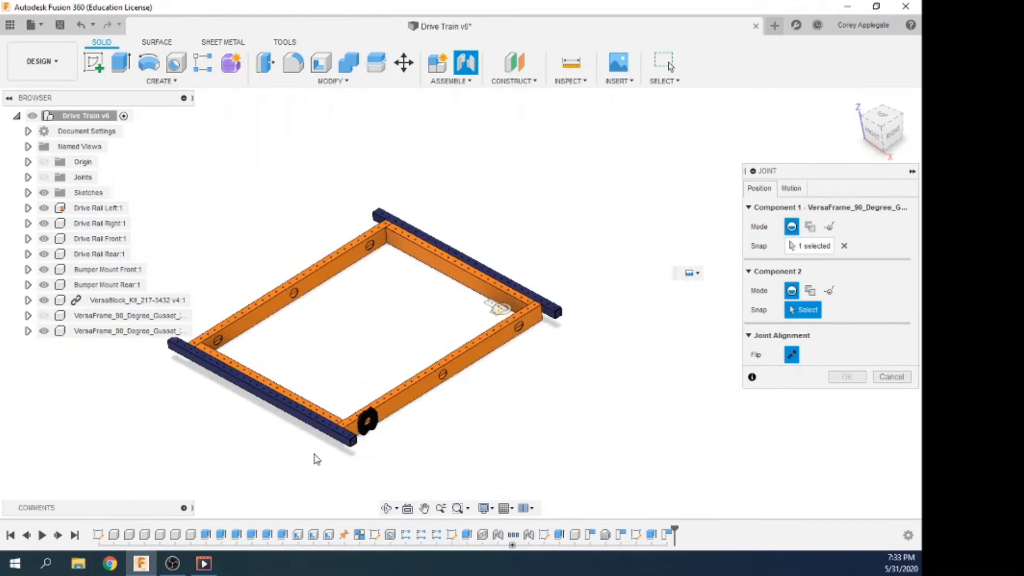
pyautogui.scroll(4, 339, 445)
pyautogui.scroll(5, 380, 377)
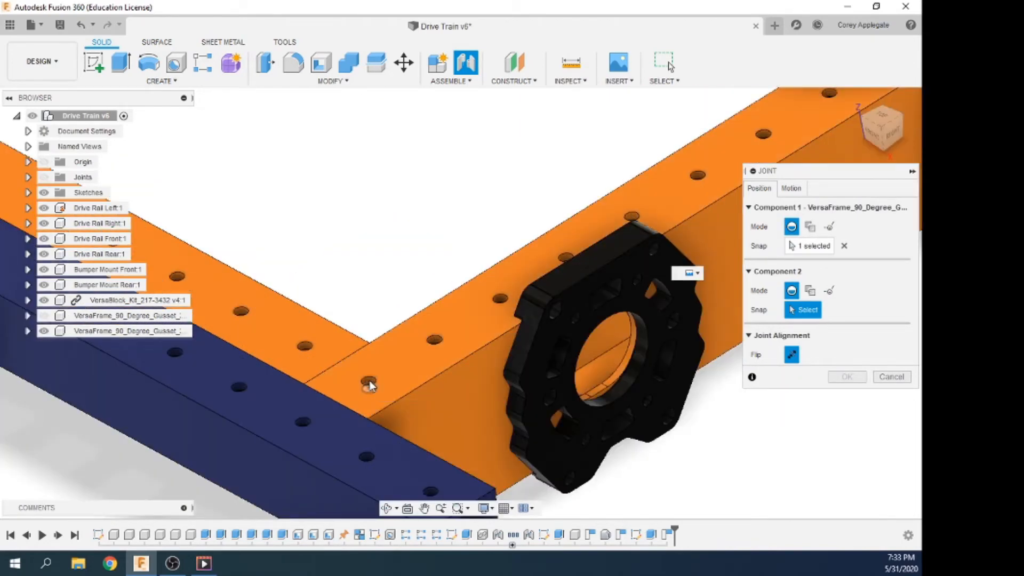
pyautogui.click(369, 380)
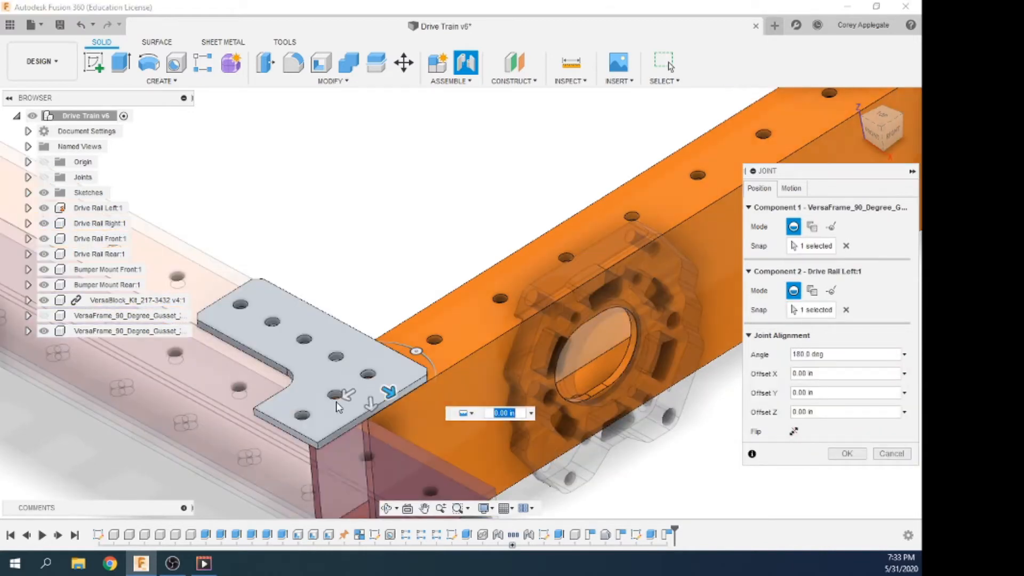
# Slide the gusset copy along the left drive rail to a Y offset of -8.50 in.
pyautogui.scroll(-4, 335, 407)
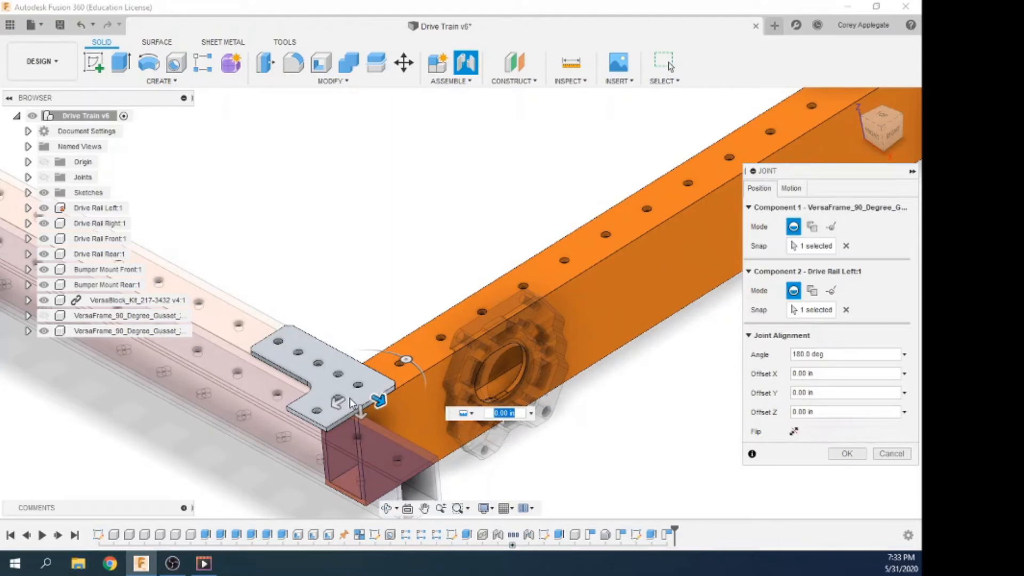
pyautogui.moveTo(336, 403); pyautogui.dragTo(514, 296)
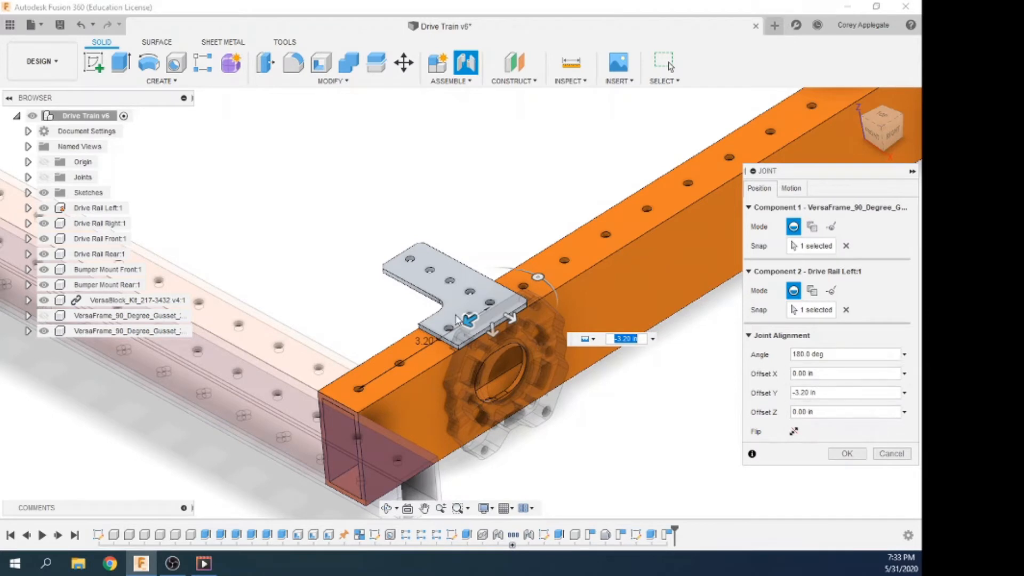
pyautogui.moveTo(499, 304); pyautogui.dragTo(680, 226)
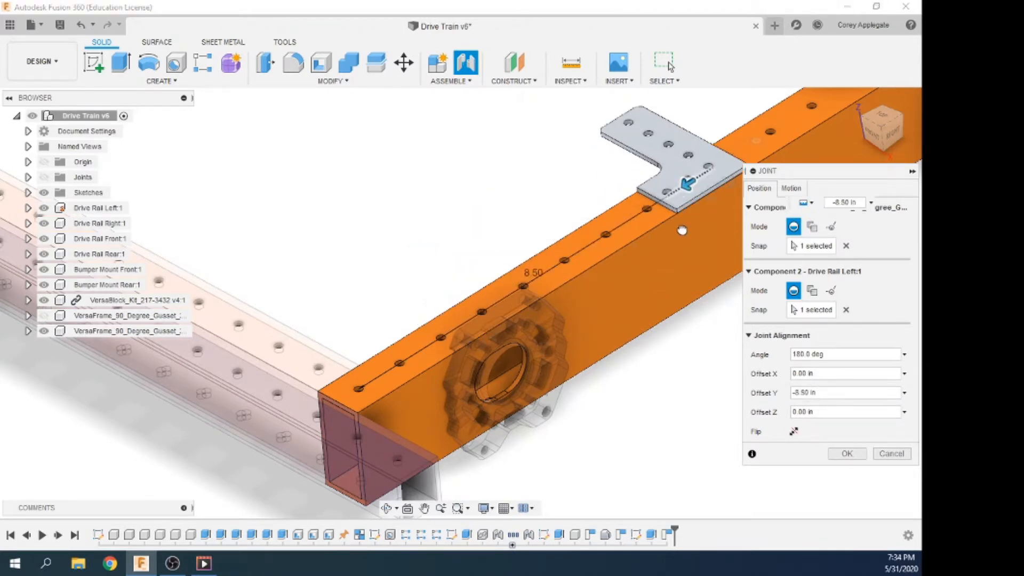
# Set the joint's Y offset to the parameter expression -DriveTrainLenght.
pyautogui.click(829, 393)
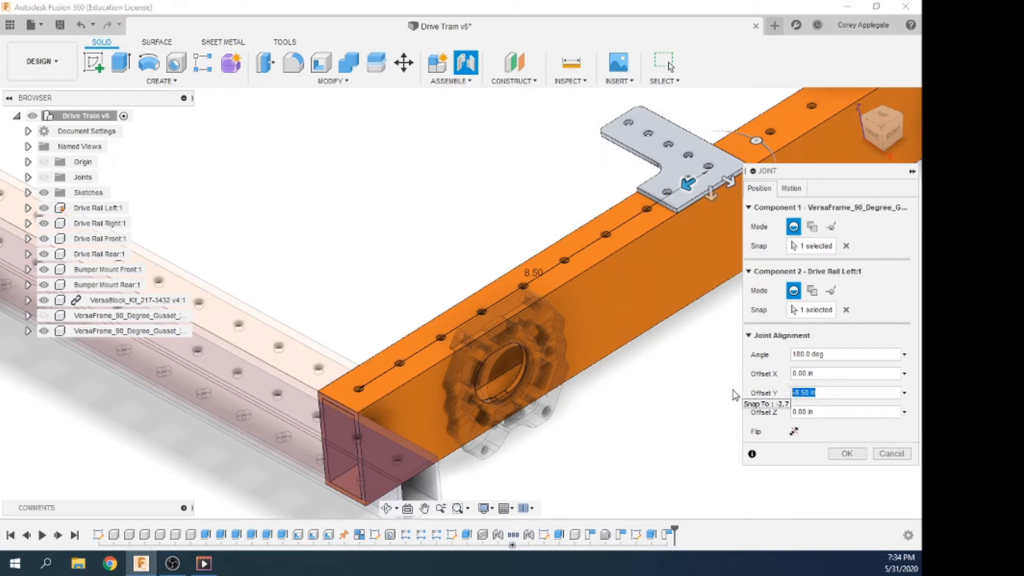
pyautogui.write('d')
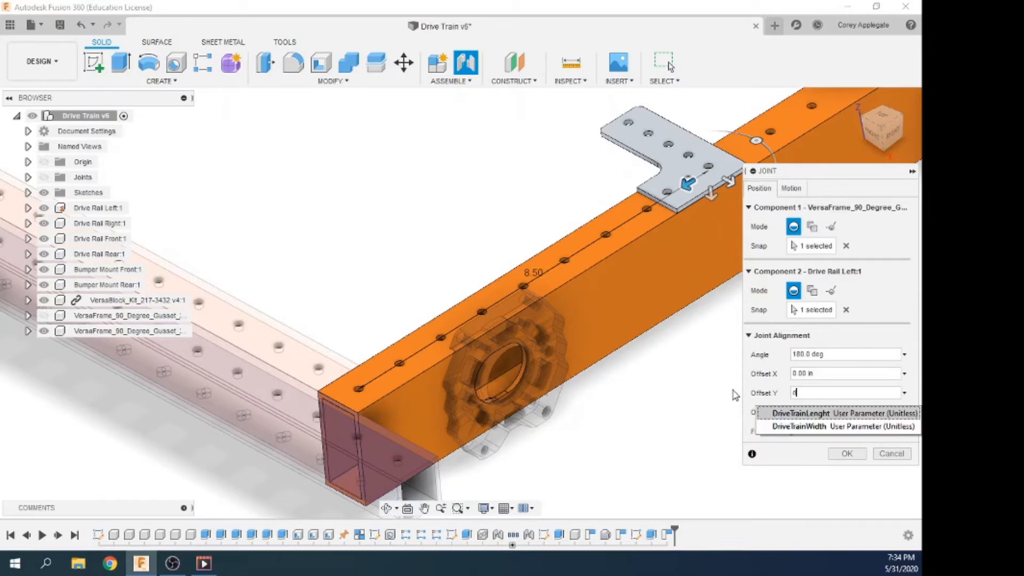
pyautogui.click(791, 414)
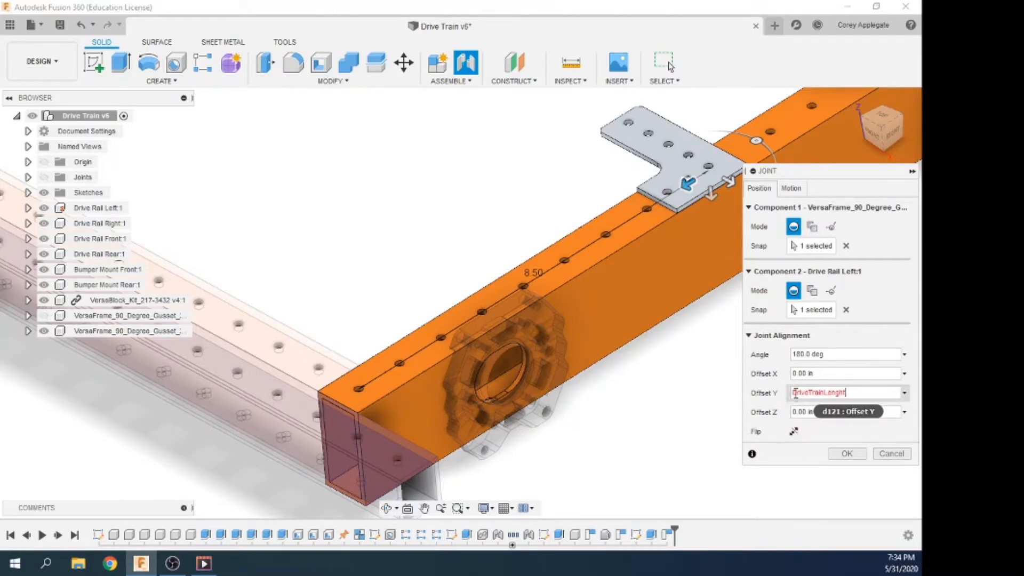
pyautogui.click(793, 394)
pyautogui.write('-')
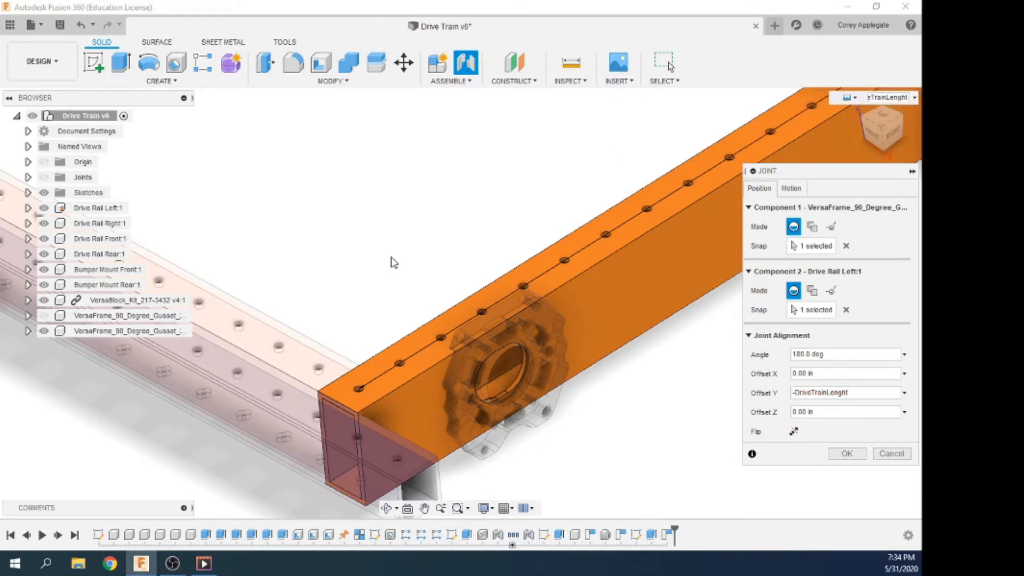
# Extend the joint's Y offset expression to -DriveTrainLenght +3 and create the joint at the far corner.
pyautogui.scroll(-10, 393, 262)
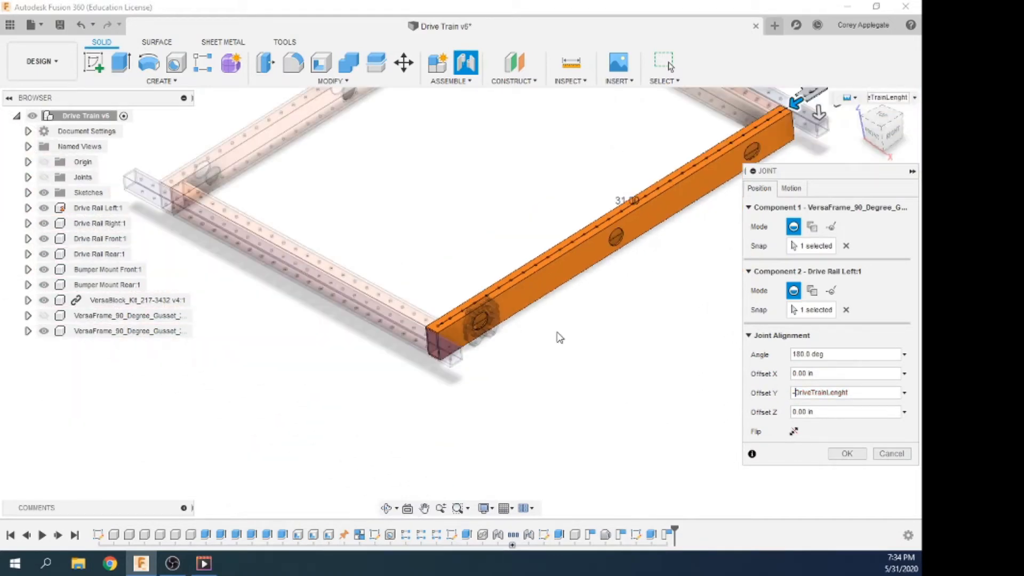
pyautogui.scroll(-2, 602, 356)
pyautogui.scroll(1, 786, 136)
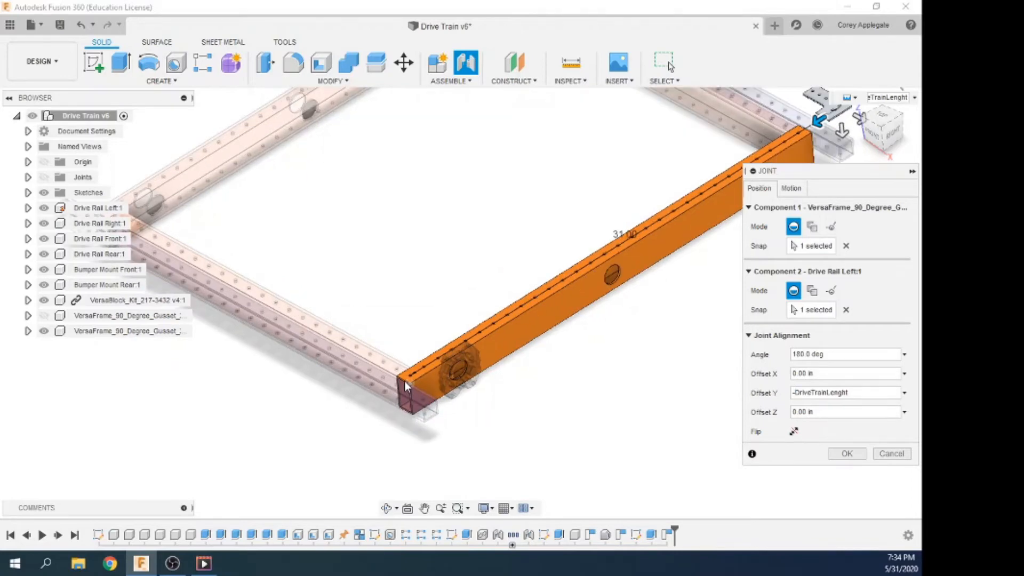
pyautogui.scroll(3, 404, 382)
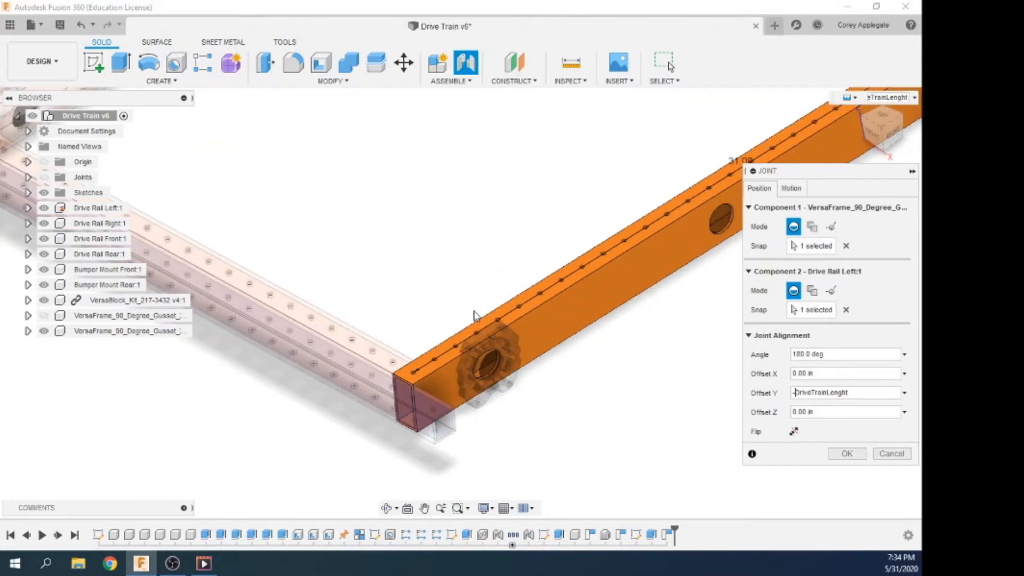
pyautogui.scroll(-2, 389, 386)
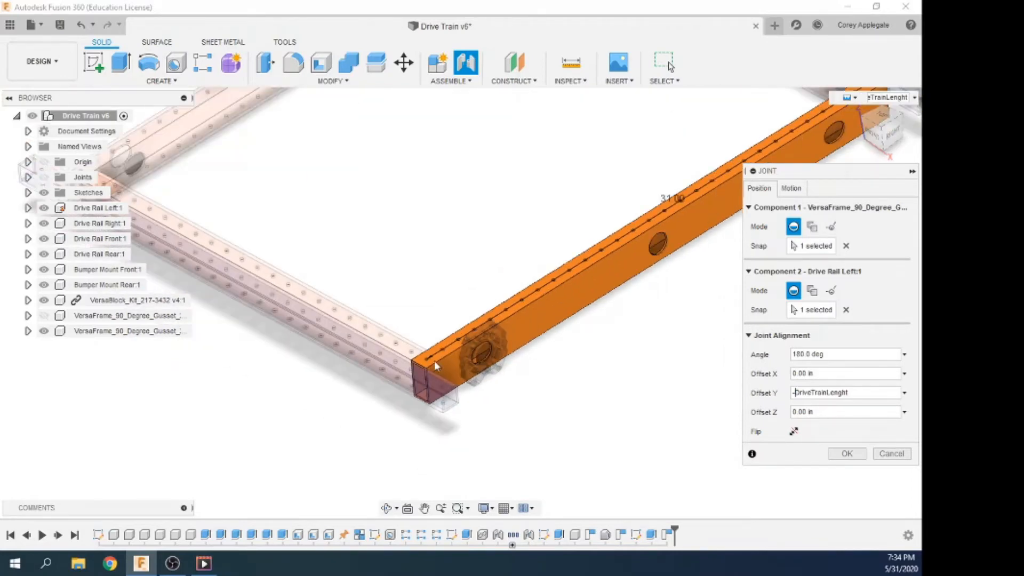
pyautogui.scroll(-2, 434, 360)
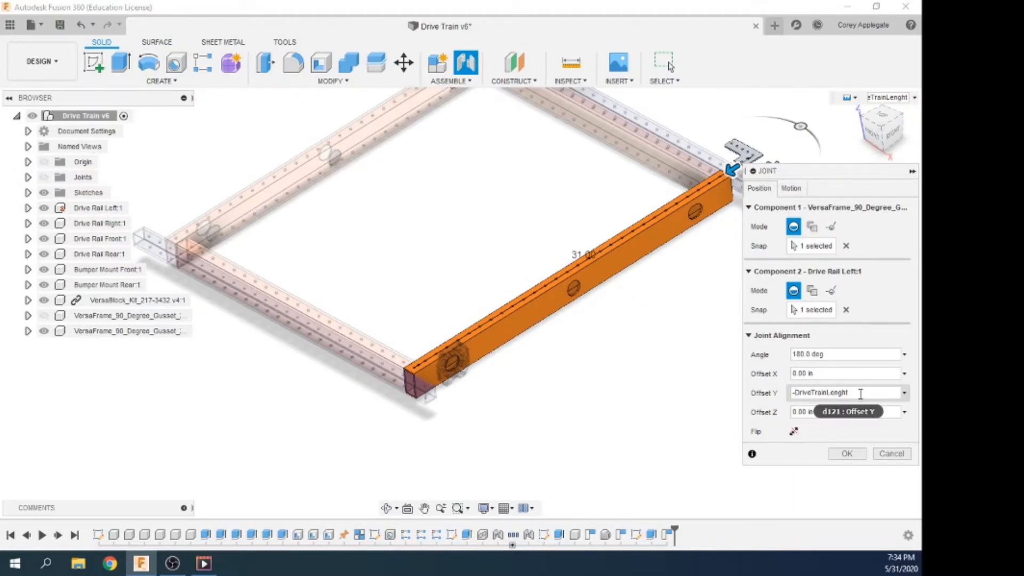
pyautogui.write('+3')
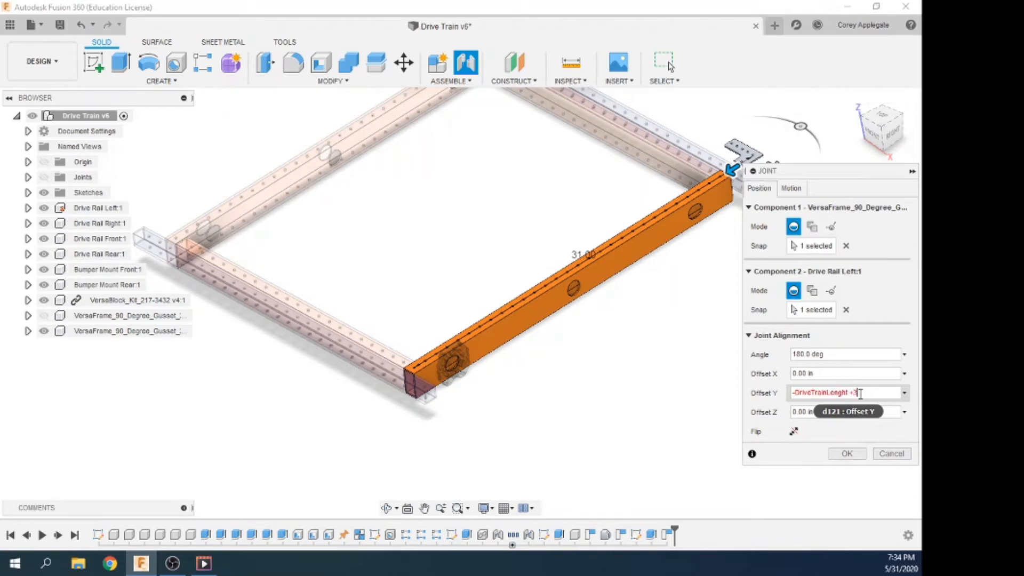
pyautogui.click(847, 453)
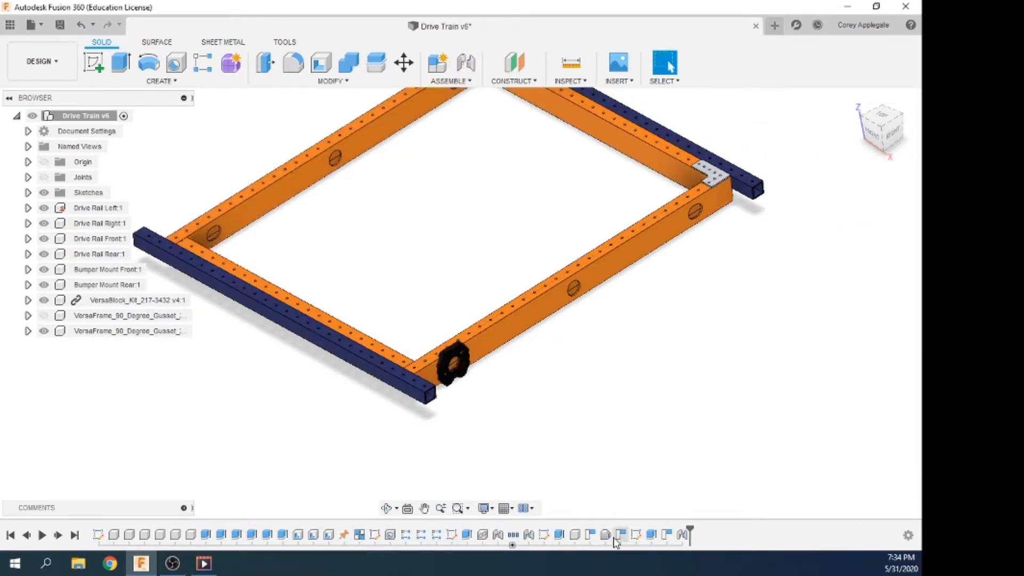
# Show the original gusset again and set the DriveTrainLenght user parameter to 35 to test the joint.
pyautogui.click(44, 315)
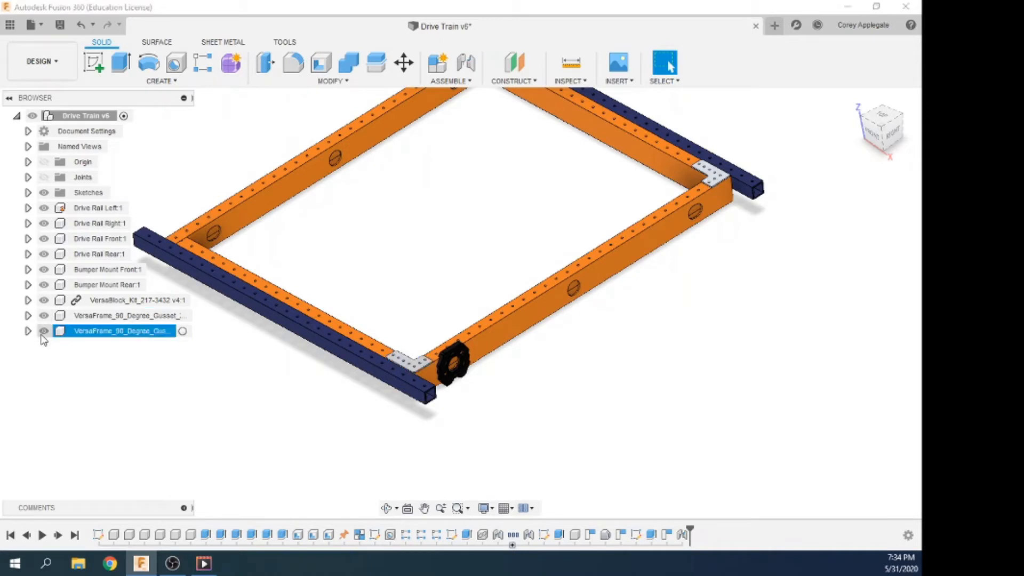
pyautogui.click(309, 83)
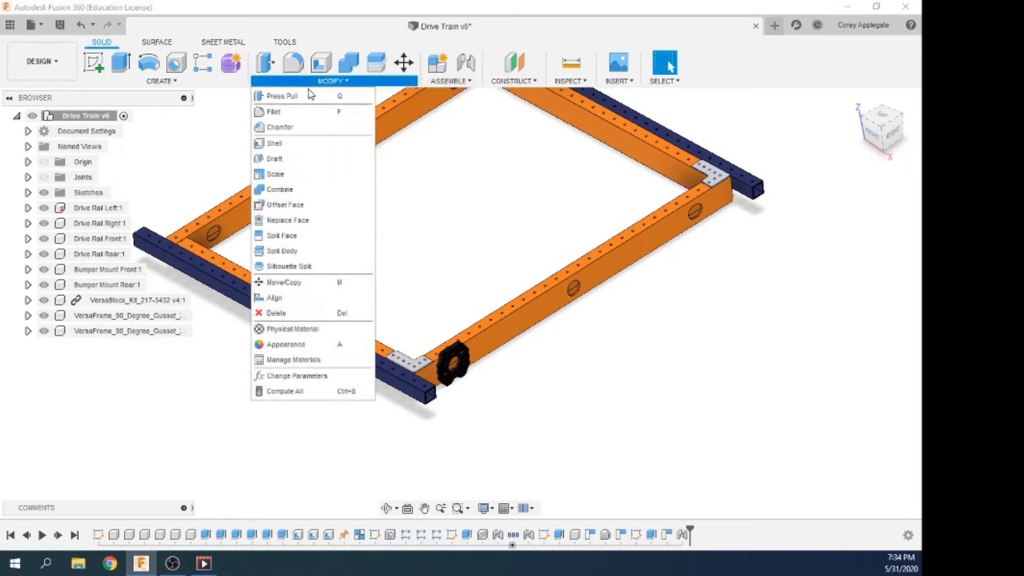
pyautogui.click(303, 380)
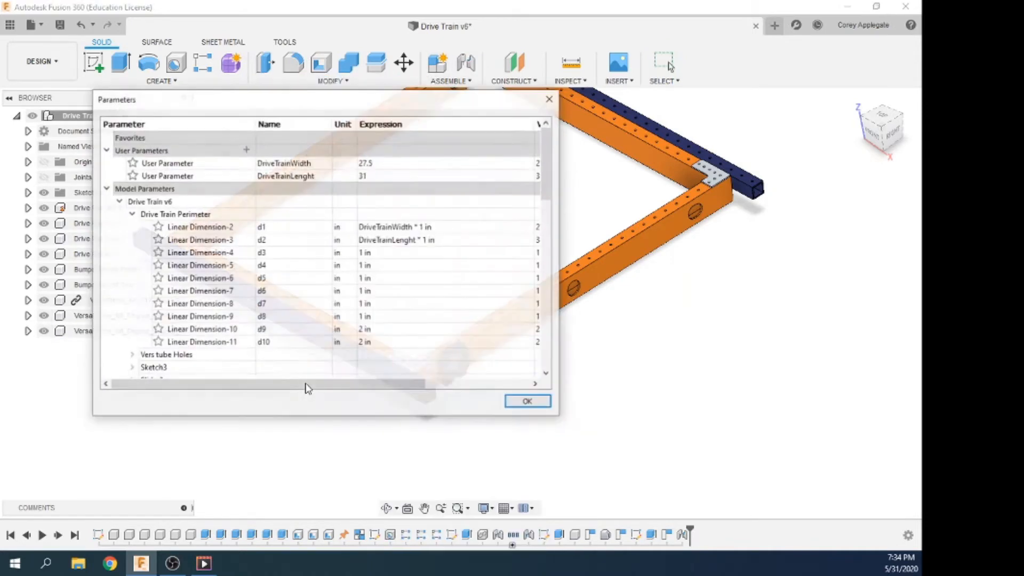
pyautogui.doubleClick(386, 176)
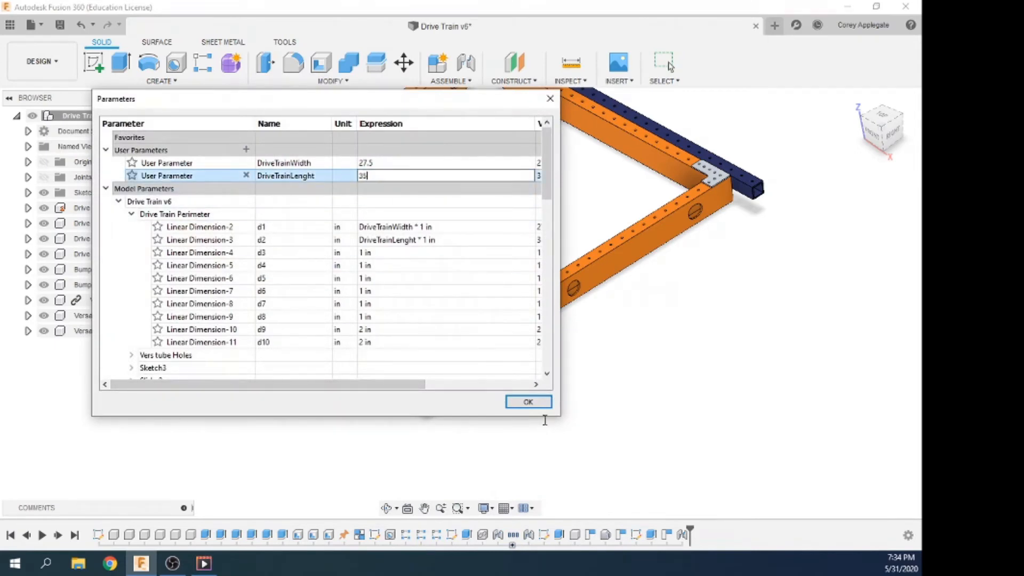
pyautogui.click(537, 402)
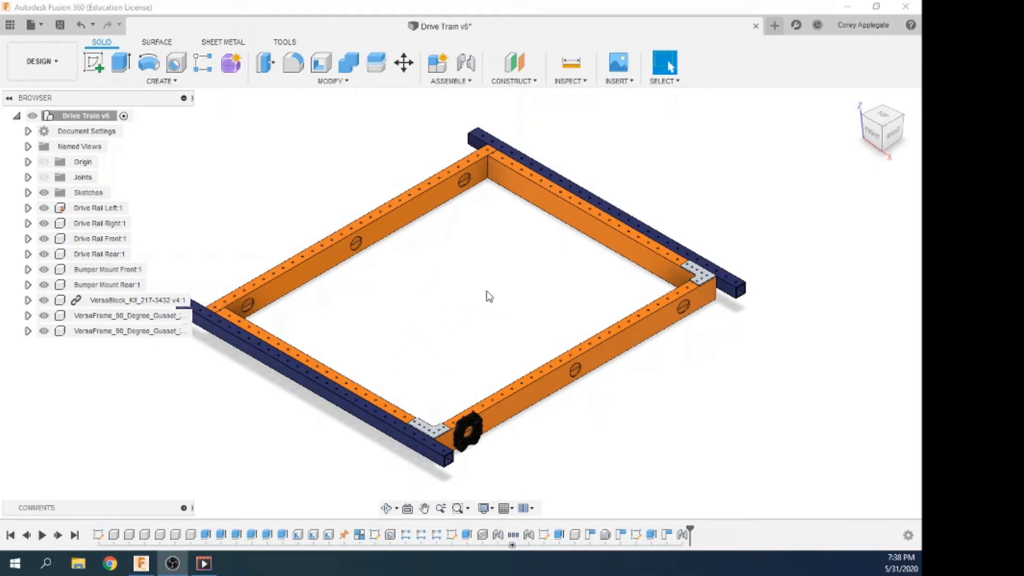
# Show the origin planes and mirror both gusset components across the vertical YZ origin plane onto the opposite drive rail's corners.
pyautogui.click(43, 161)
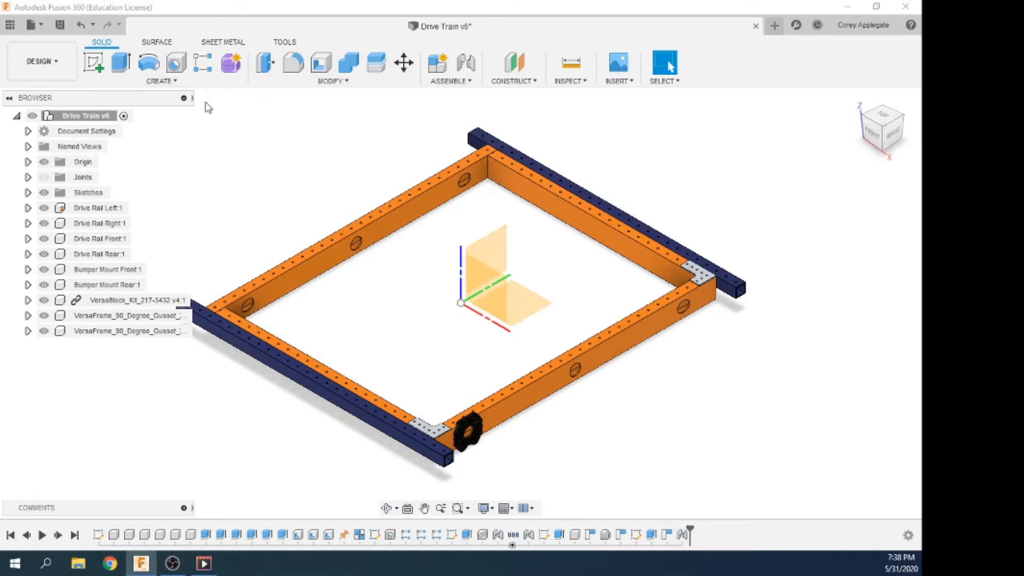
pyautogui.click(172, 83)
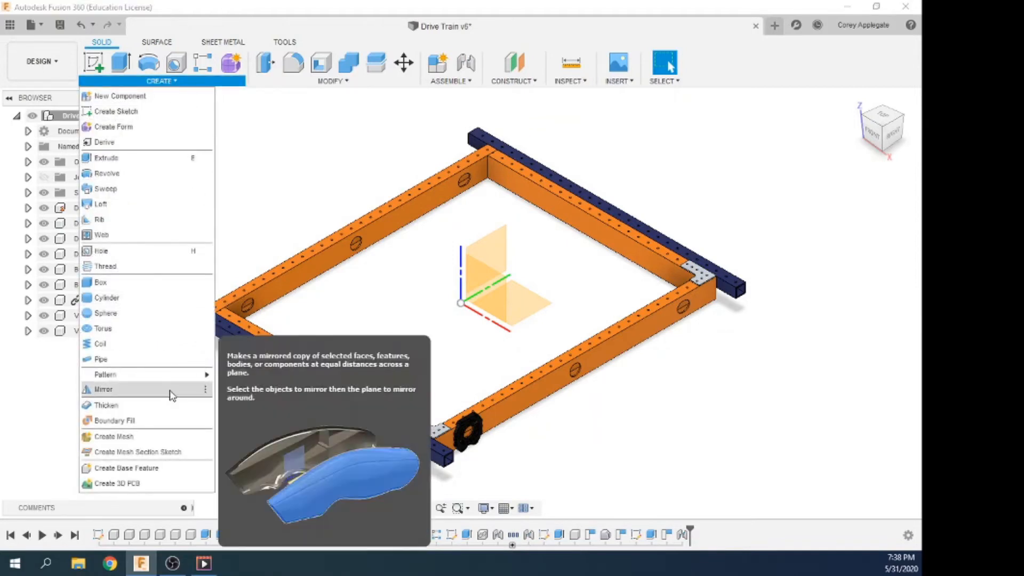
pyautogui.click(171, 395)
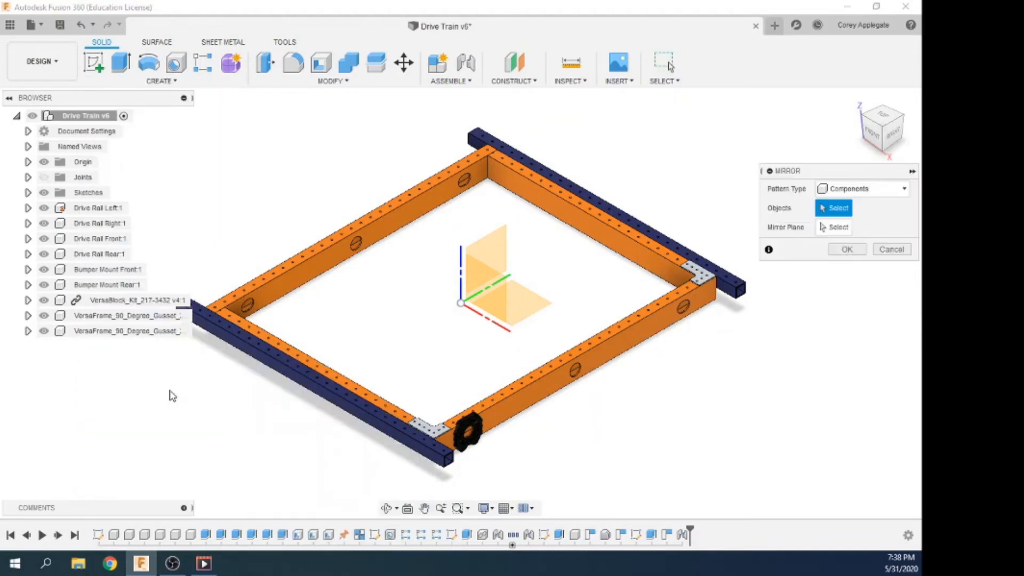
pyautogui.click(876, 192)
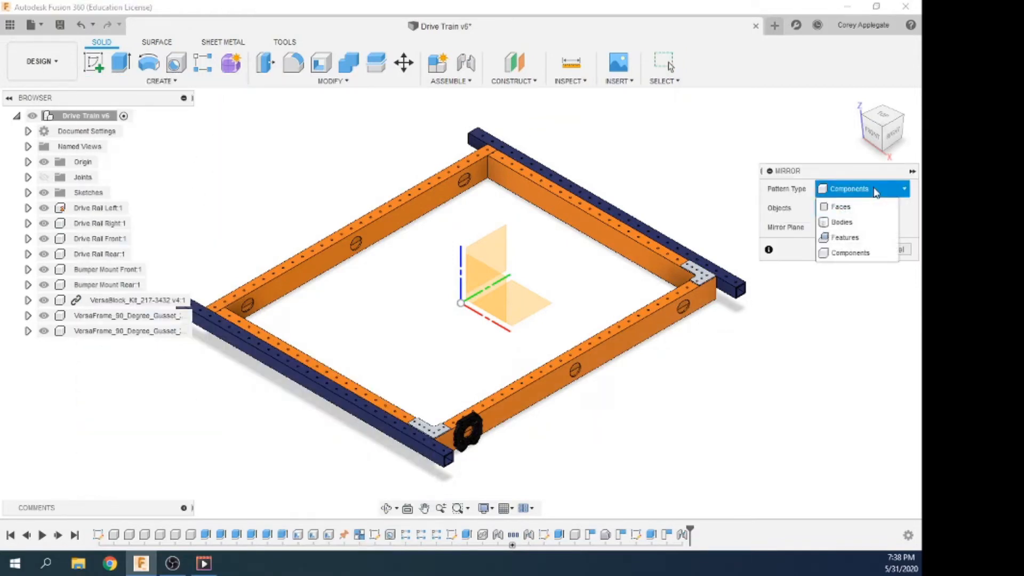
pyautogui.click(864, 254)
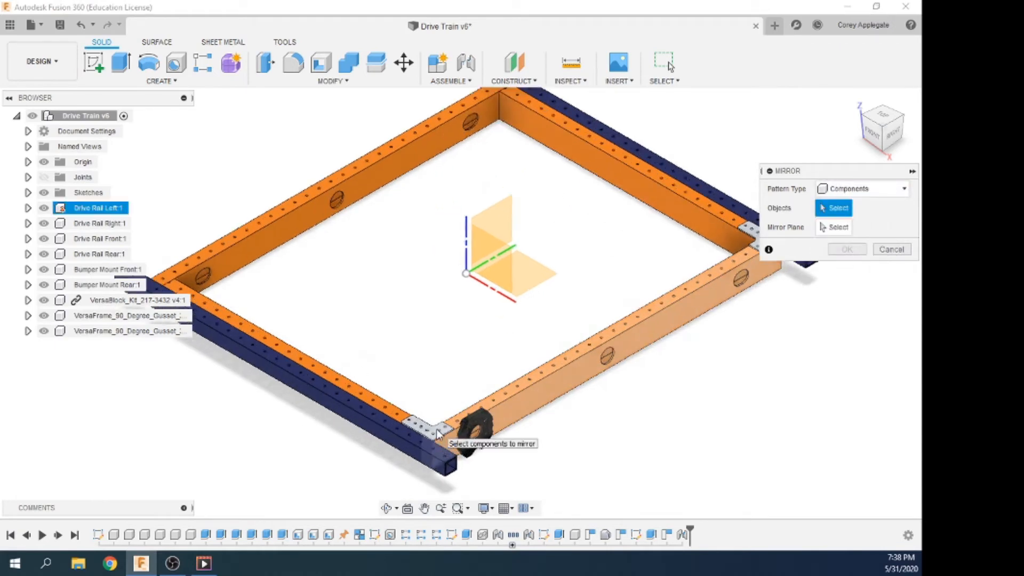
pyautogui.scroll(3, 434, 434)
pyautogui.scroll(-5, 427, 423)
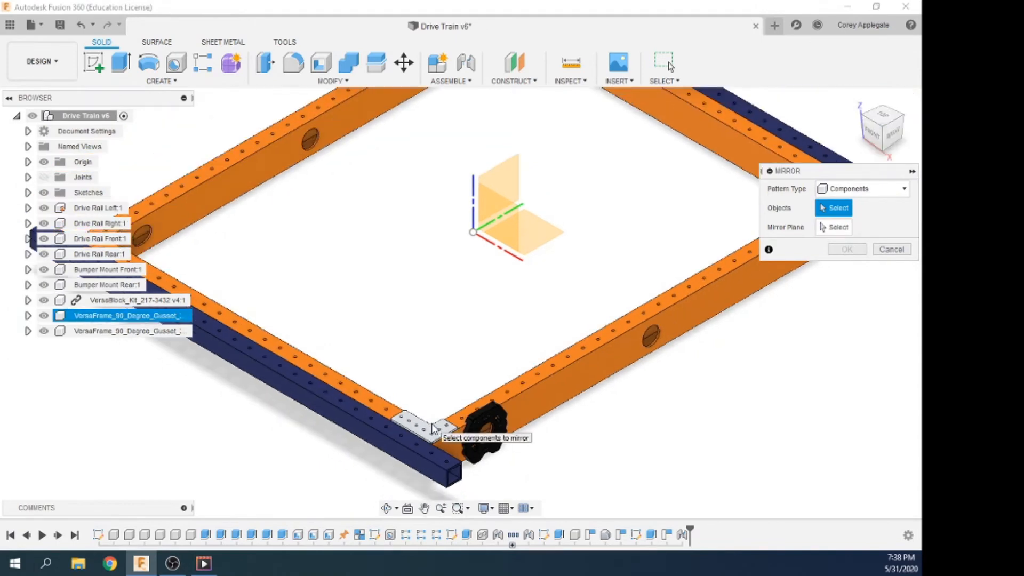
pyautogui.click(82, 316)
pyautogui.click(85, 332)
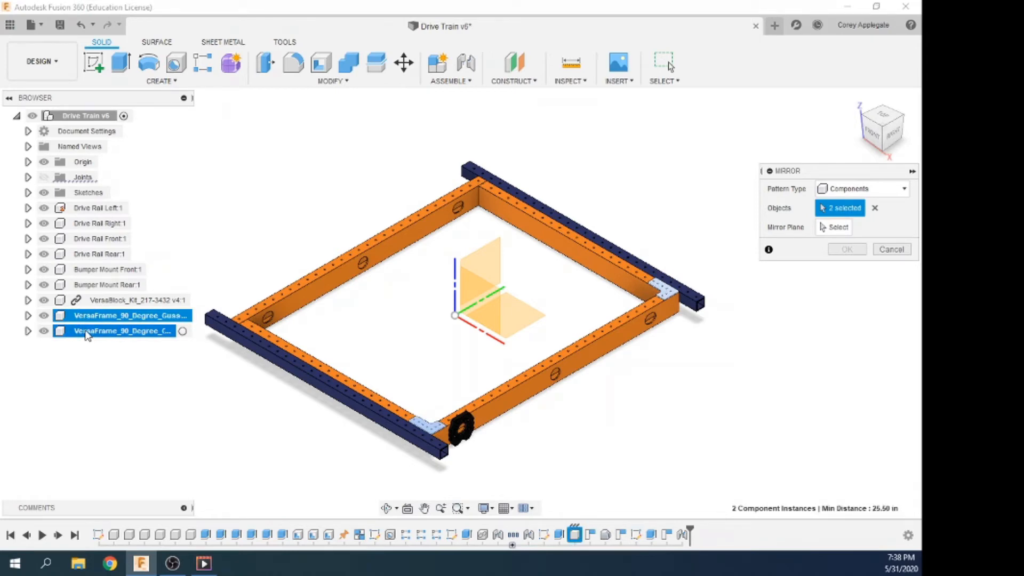
pyautogui.click(823, 228)
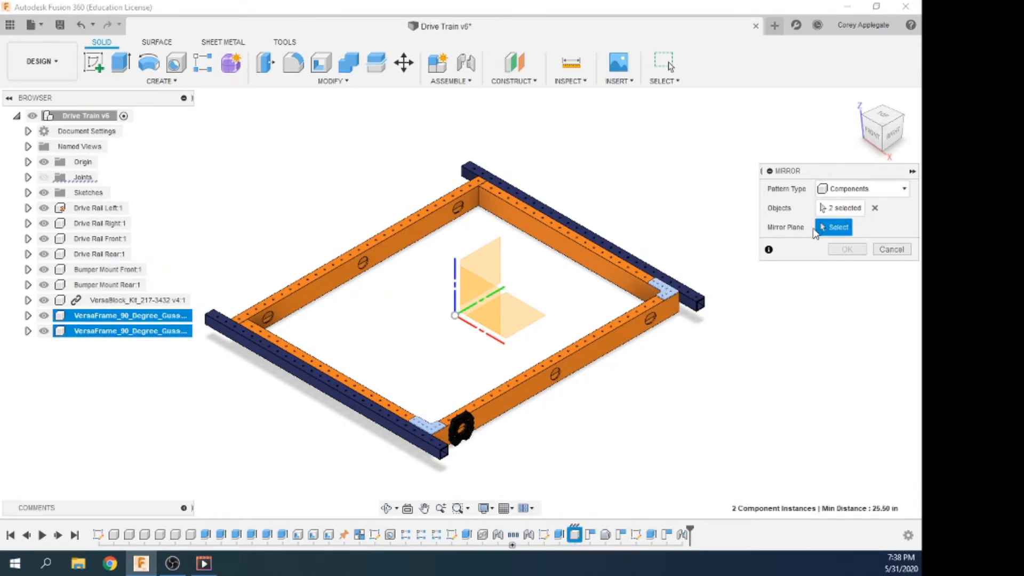
pyautogui.click(485, 263)
pyautogui.click(847, 249)
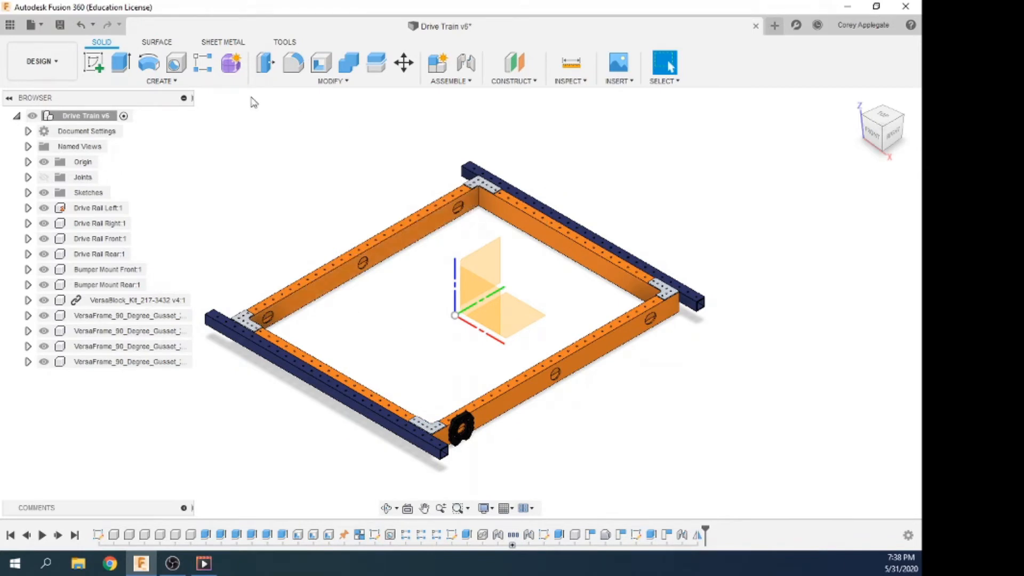
# Mirror all four gusset components across the horizontal XY origin plane onto the underside of the frame.
pyautogui.click(176, 82)
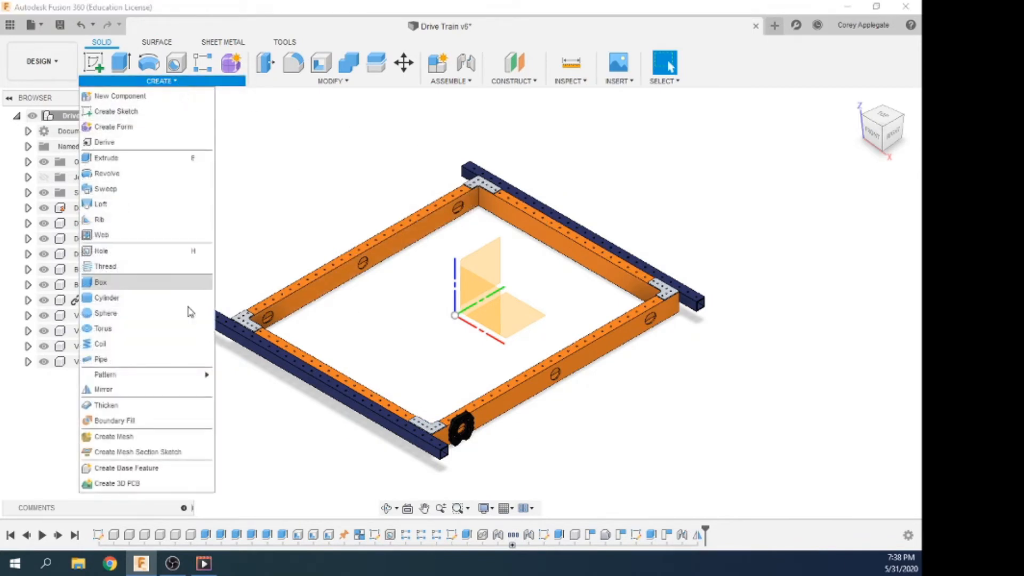
pyautogui.click(175, 390)
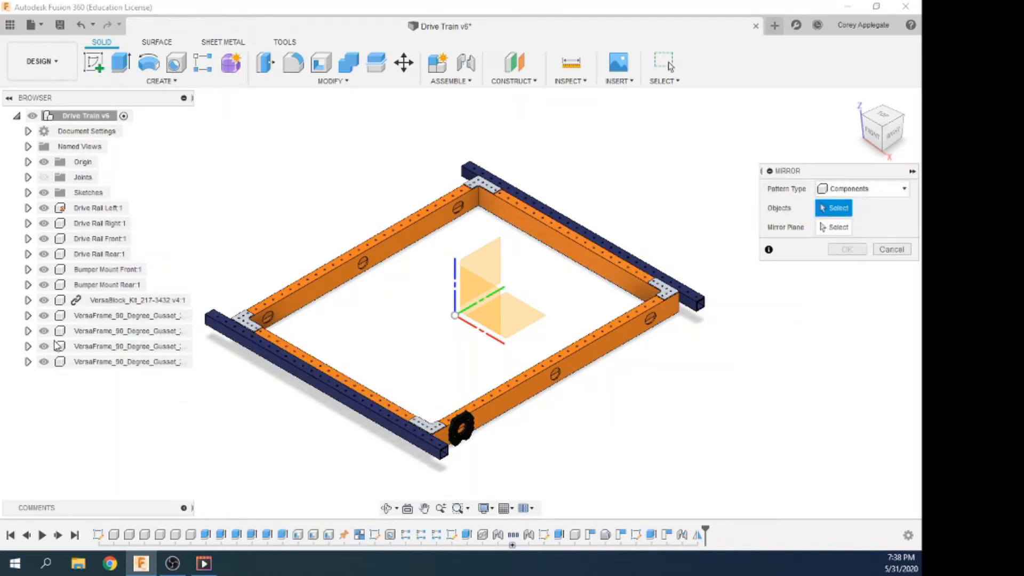
pyautogui.click(79, 316)
pyautogui.click(83, 331)
pyautogui.click(83, 346)
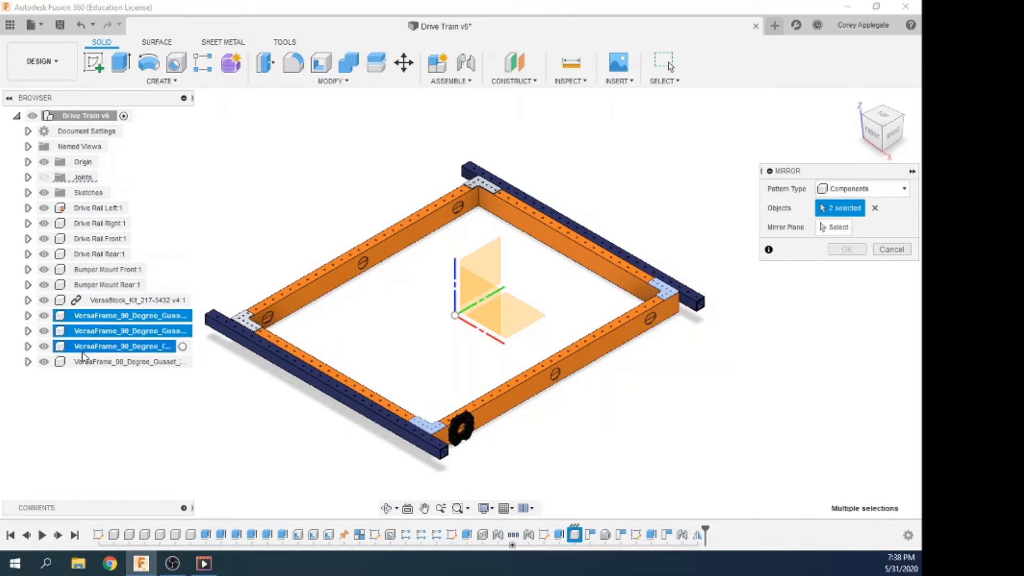
pyautogui.click(84, 361)
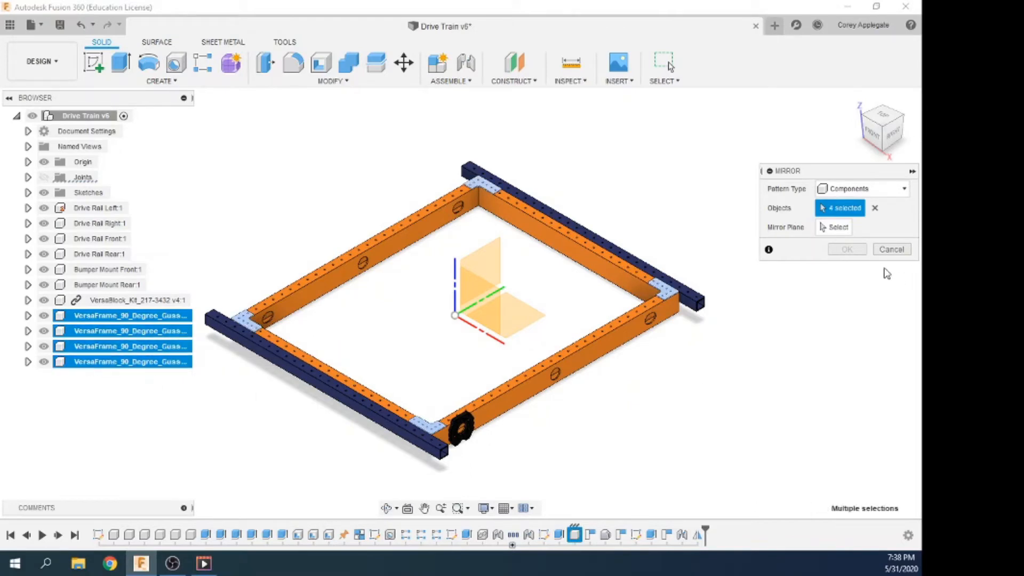
pyautogui.click(842, 229)
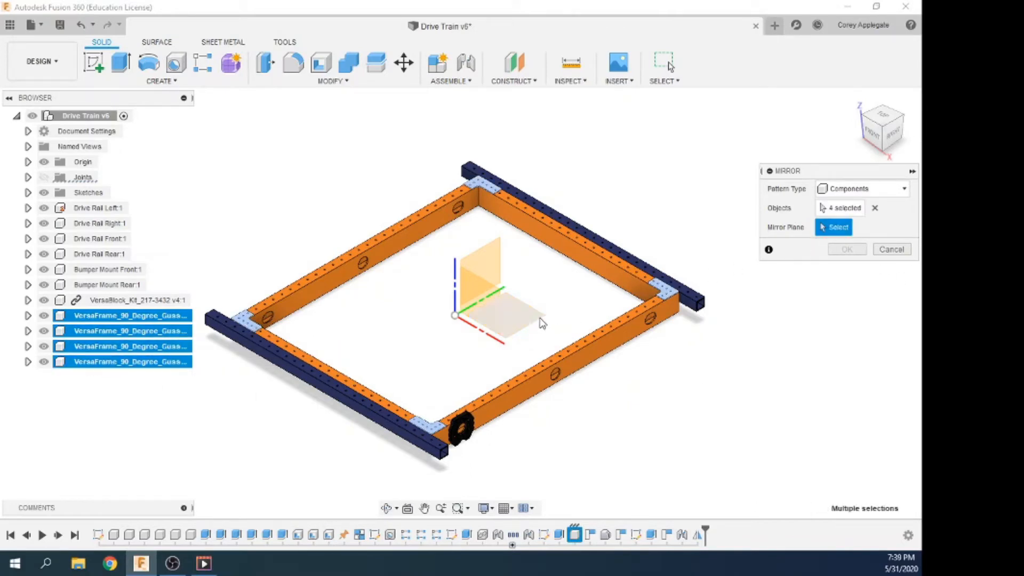
pyautogui.click(516, 319)
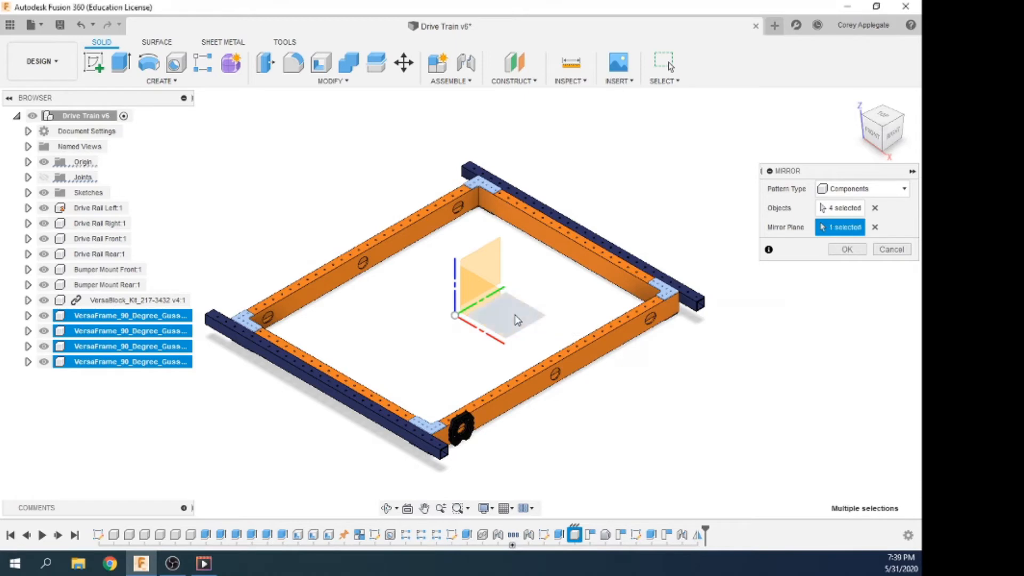
pyautogui.click(850, 250)
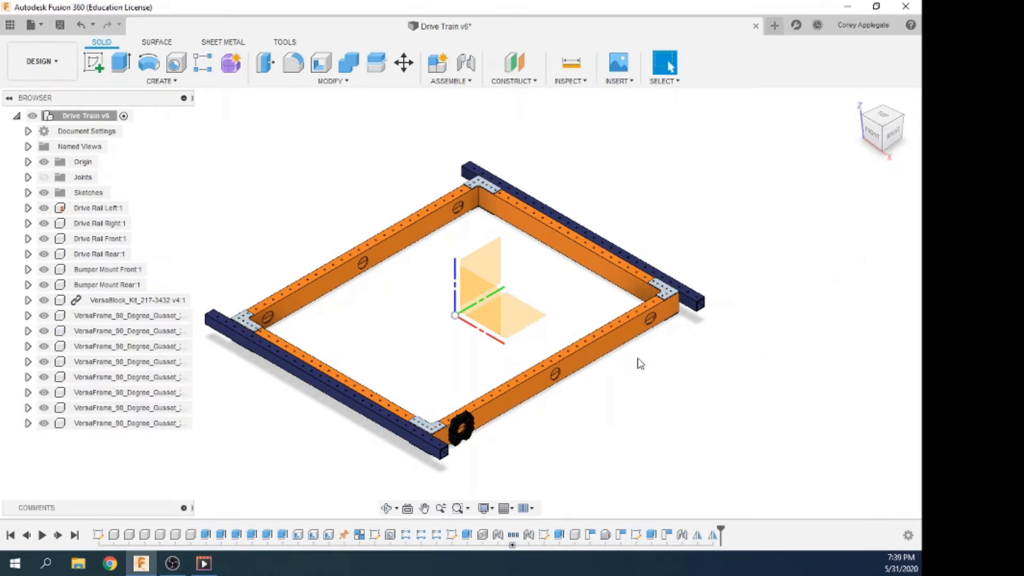
# Set the DriveTrainWidth user parameter to 25 and the DriveTrainLenght user parameter to 33.
pyautogui.moveTo(640, 361)
pyautogui.keyDown('shift'); pyautogui.mouseDown(button='middle')
pyautogui.moveTo(636, 257)
pyautogui.moveTo(639, 357)
pyautogui.mouseUp(button='middle'); pyautogui.keyUp('shift')
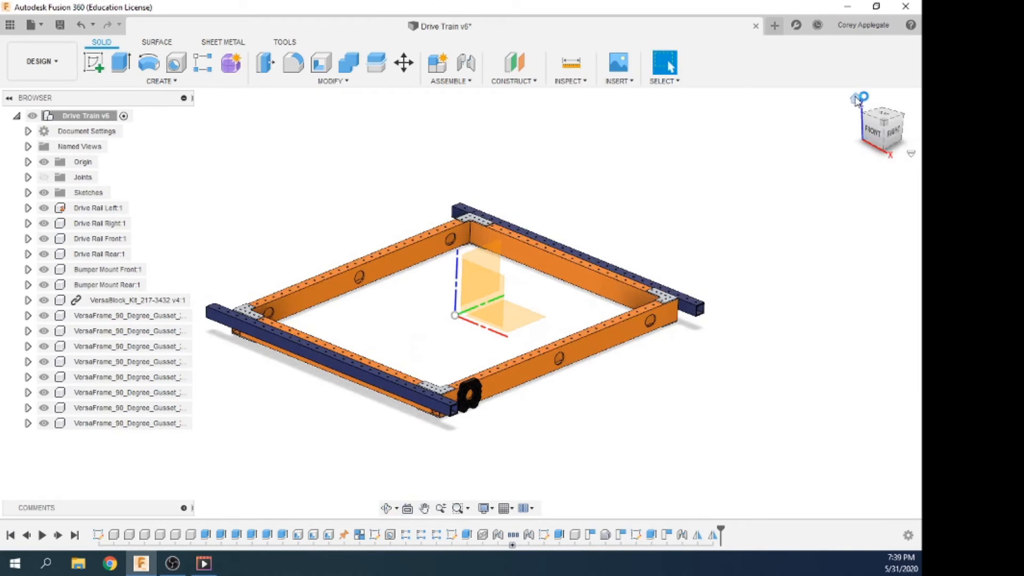
pyautogui.click(855, 99)
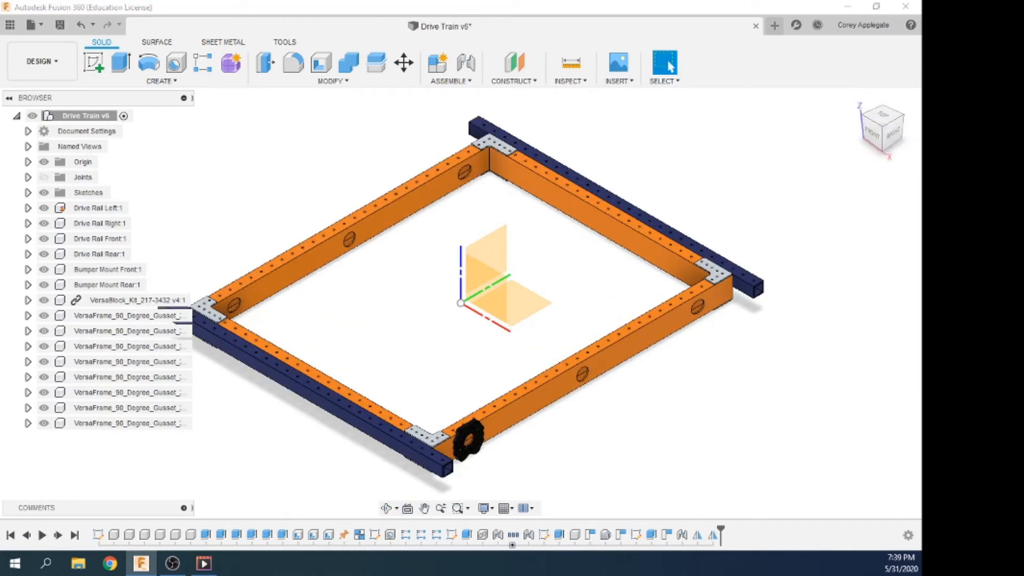
pyautogui.click(338, 81)
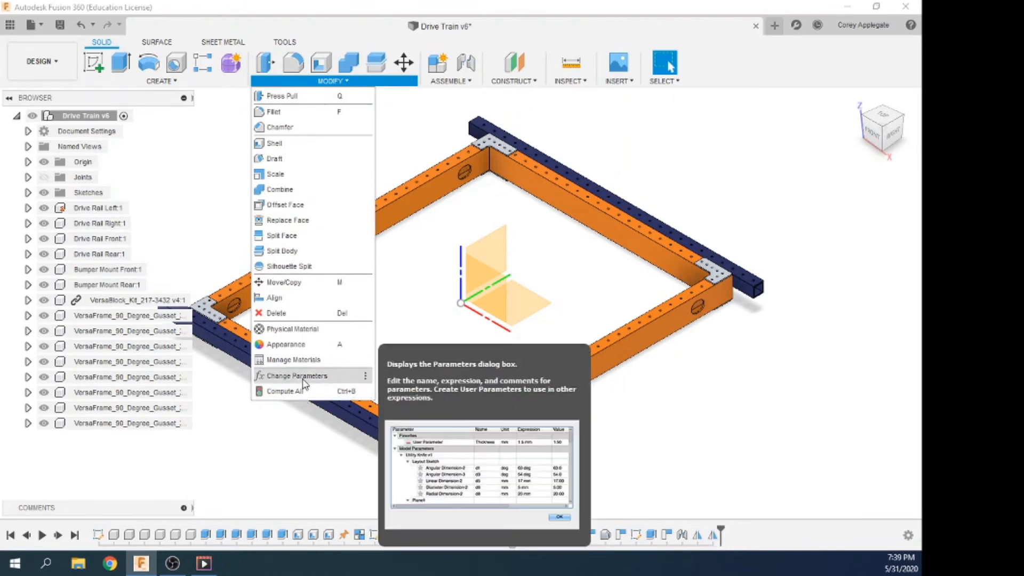
pyautogui.click(304, 376)
pyautogui.click(378, 163)
pyautogui.click(389, 162)
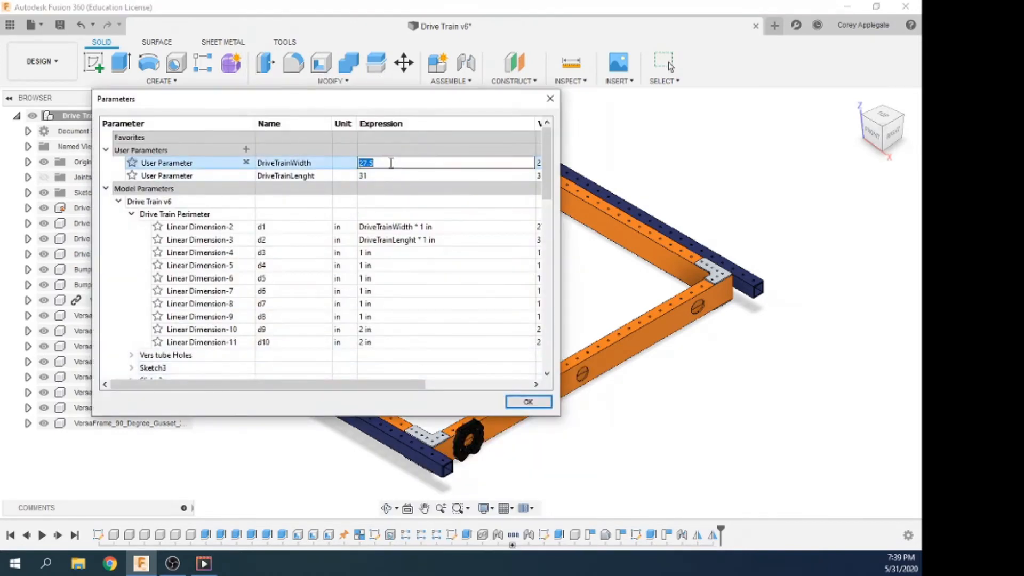
pyautogui.write('2')
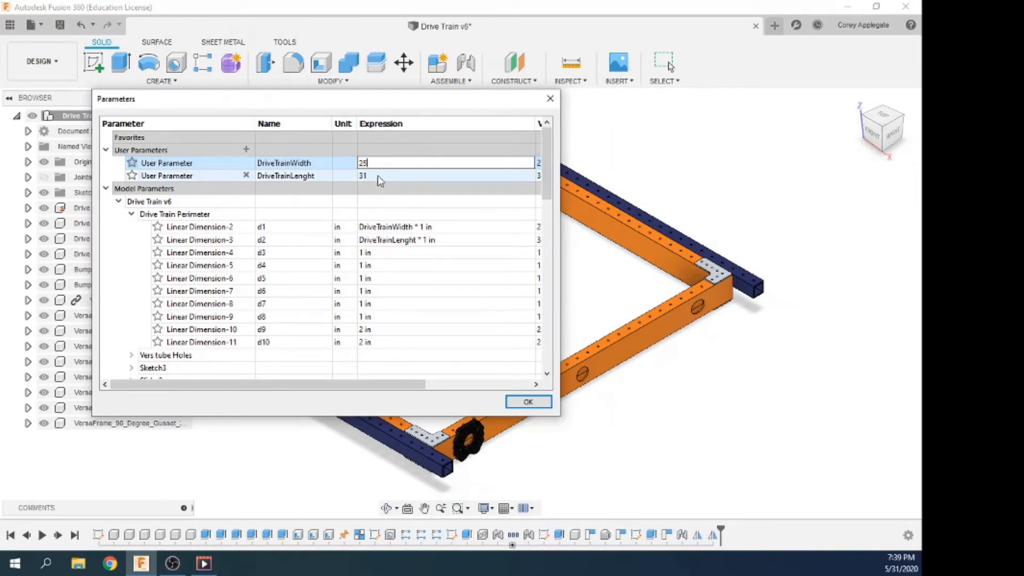
pyautogui.press('Return')
pyautogui.click(380, 176)
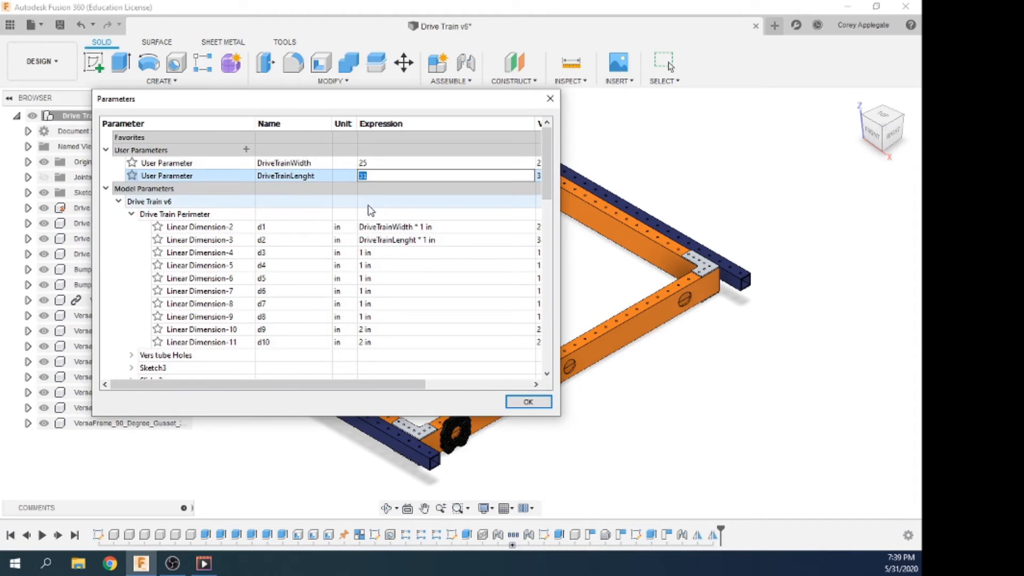
pyautogui.write('33')
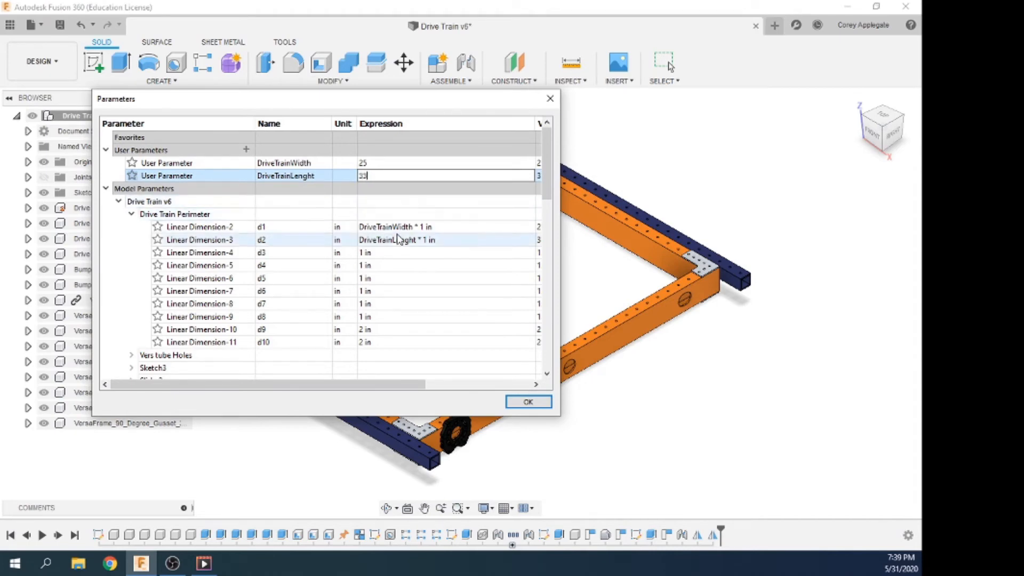
pyautogui.click(530, 403)
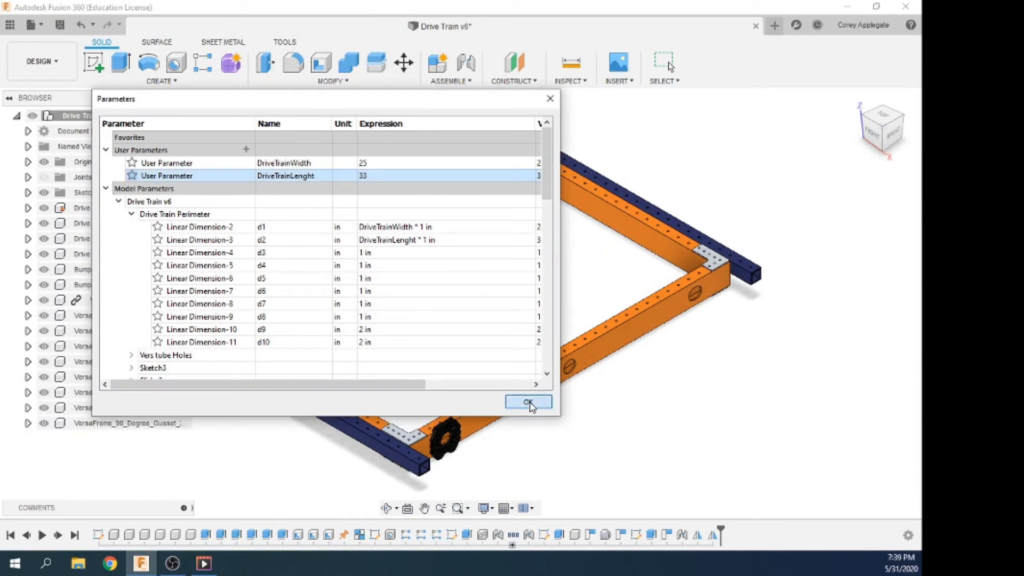
pyautogui.click(529, 403)
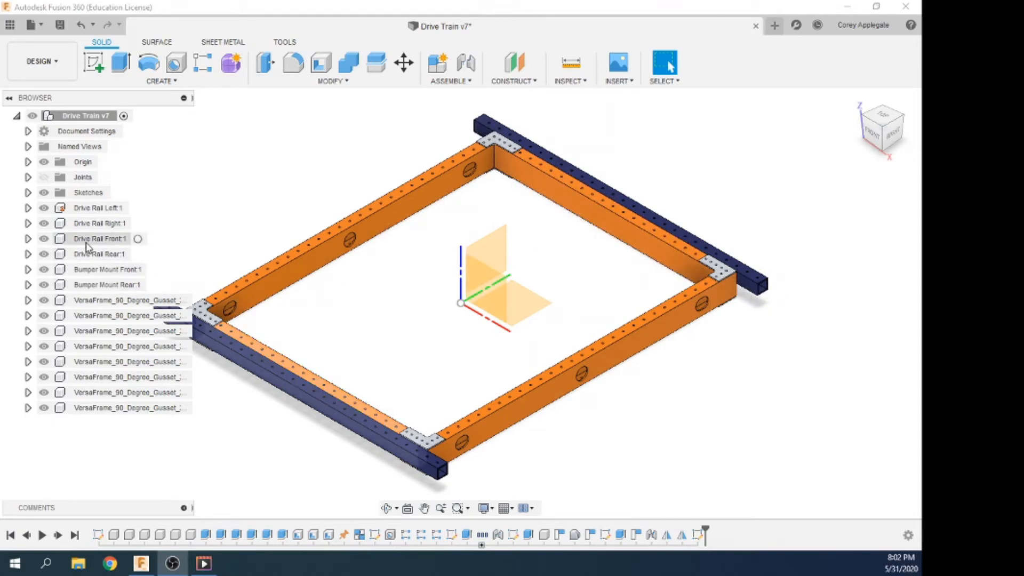
# Activate the Drive Rail Rear component and start a sketch on its inner face.
pyautogui.click(137, 255)
pyautogui.click(138, 255)
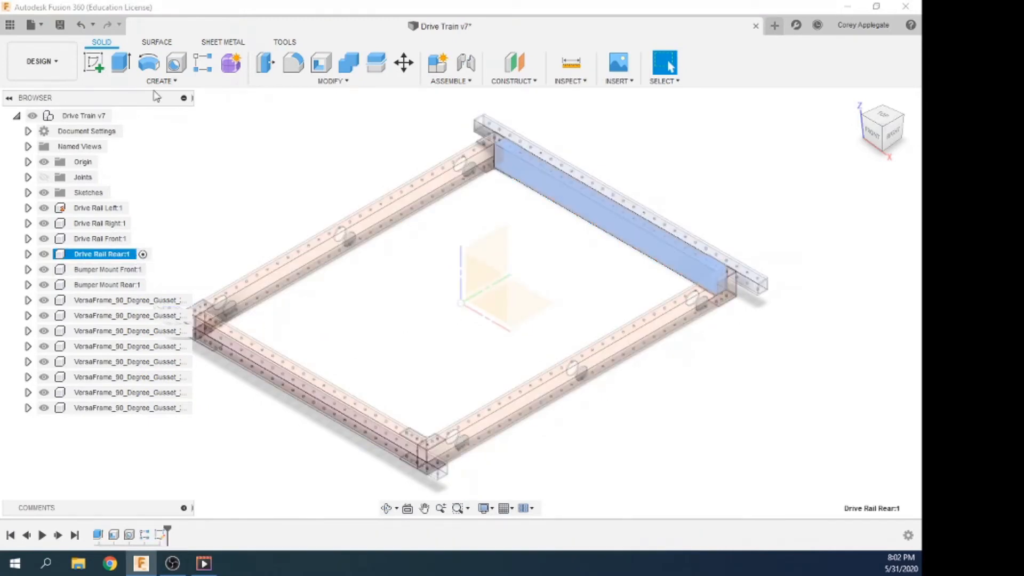
pyautogui.click(93, 62)
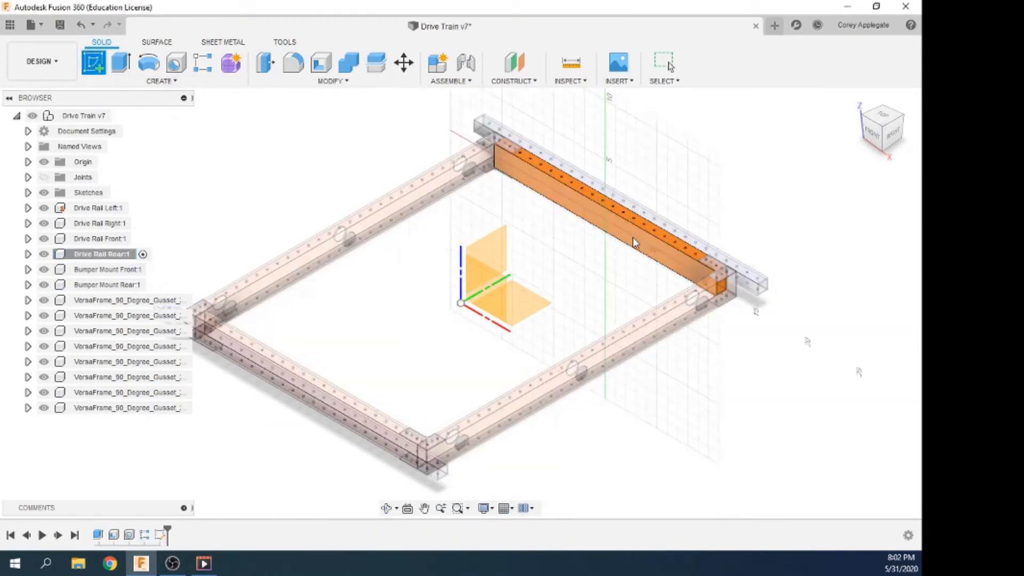
pyautogui.click(646, 249)
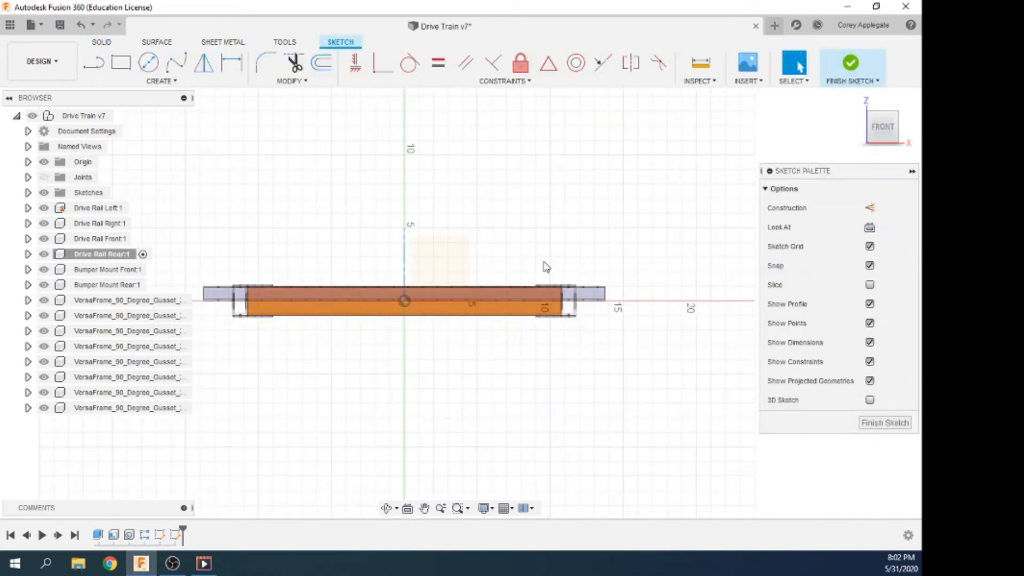
# Place a sketch point on the rear rail's inner face near its upper end corner, beside Drive Rail Right.
pyautogui.keyDown('shift'); pyautogui.moveTo(480, 270); pyautogui.dragTo(483, 275, button='middle'); pyautogui.keyUp('shift')
pyautogui.press('Escape')
pyautogui.scroll(5, 555, 287)
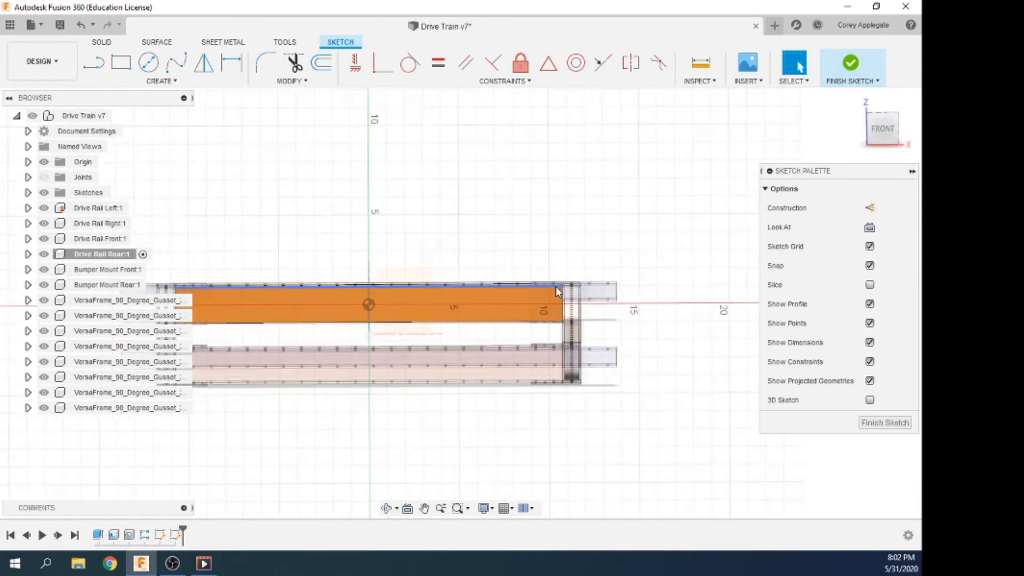
pyautogui.scroll(5, 555, 290)
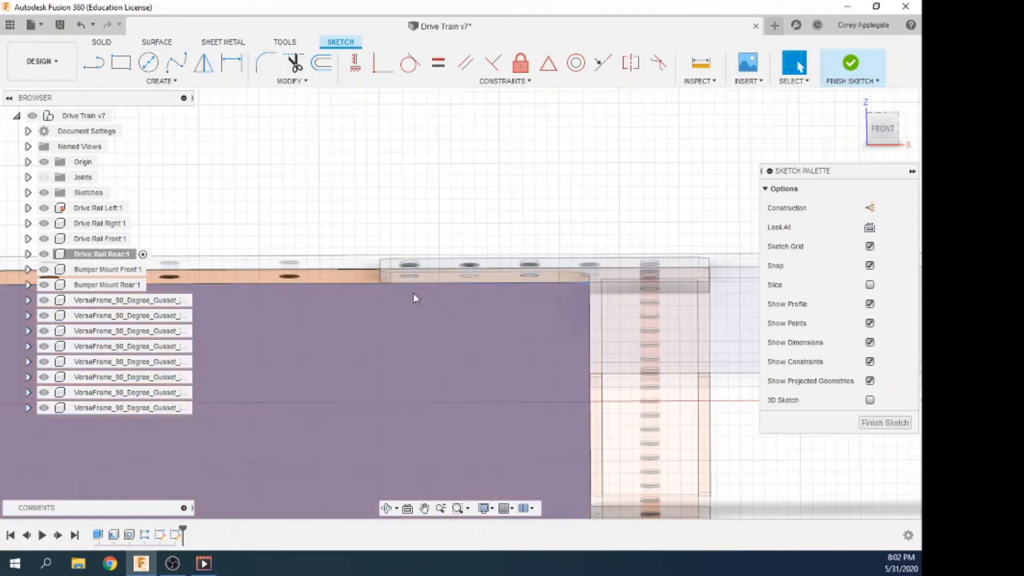
pyautogui.click(144, 83)
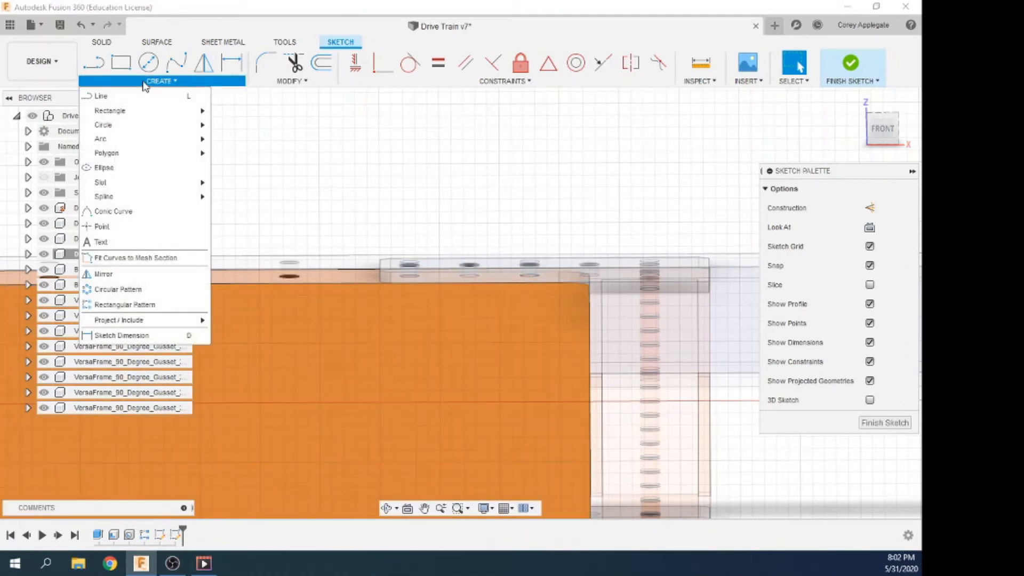
pyautogui.click(145, 227)
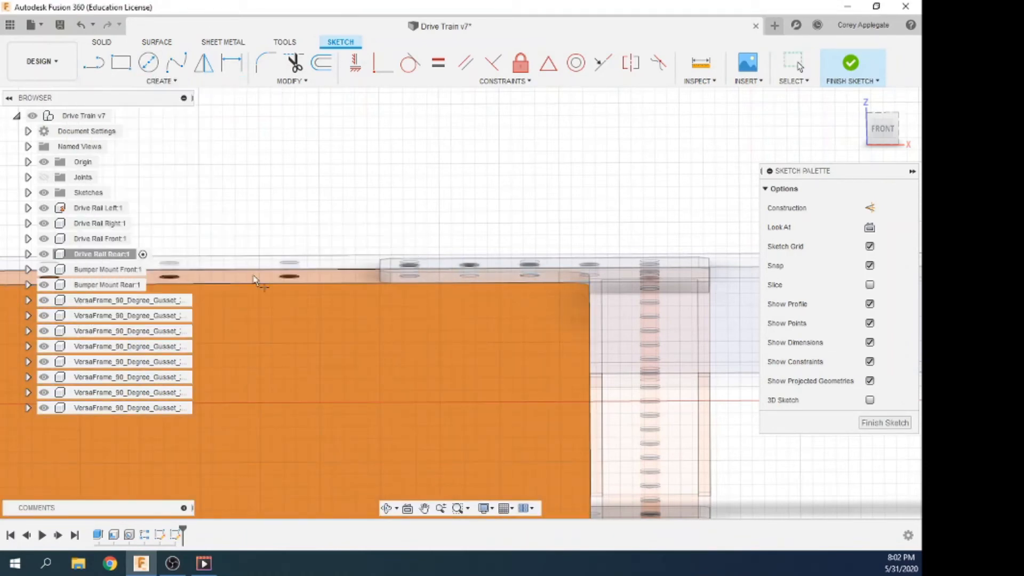
pyautogui.click(475, 354)
# Dimension the sketch point 0.5 in below the top edge of the rail's inner face.
pyautogui.press('d')
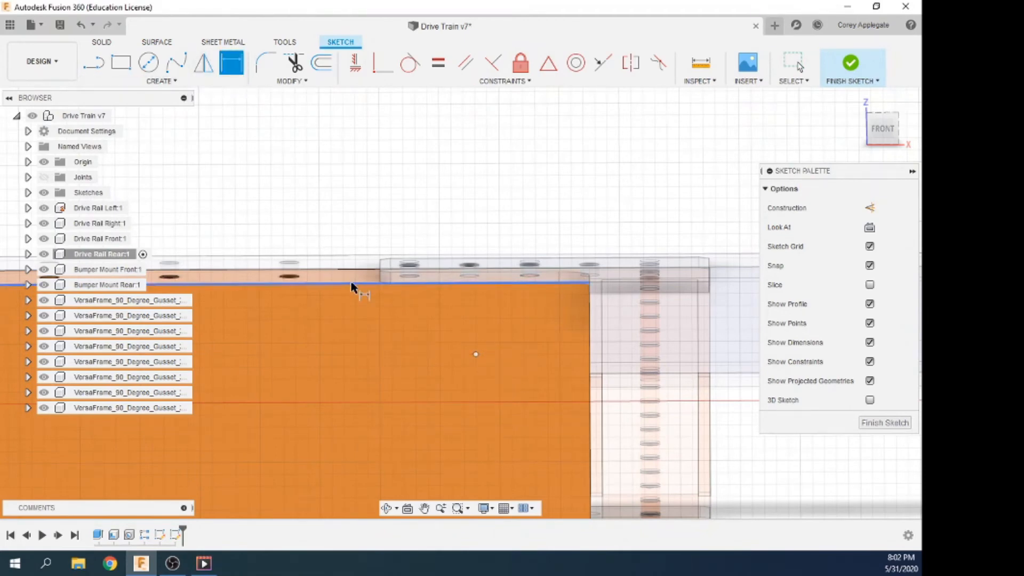
pyautogui.click(348, 283)
pyautogui.click(475, 355)
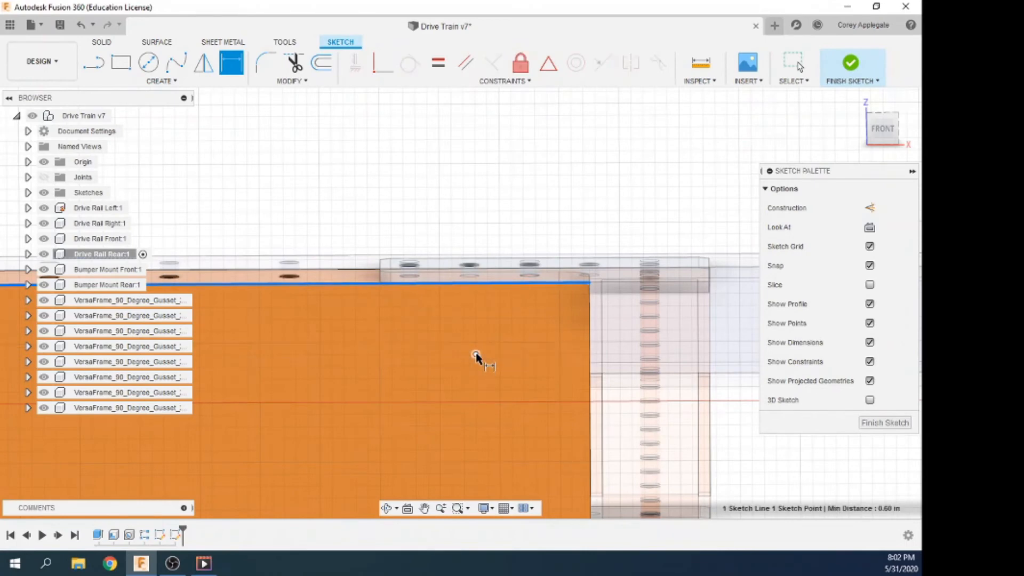
pyautogui.click(393, 347)
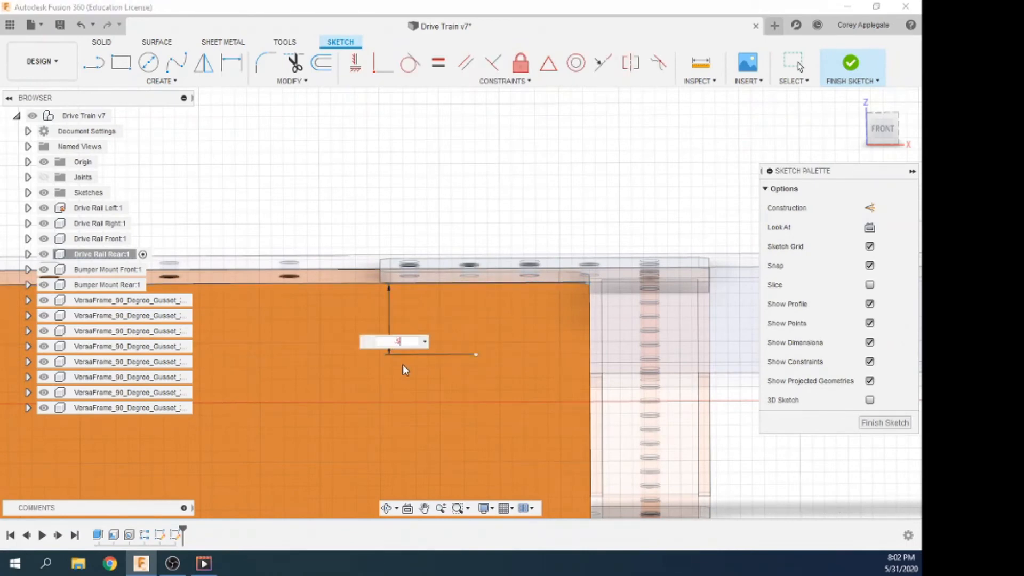
pyautogui.press('Return')
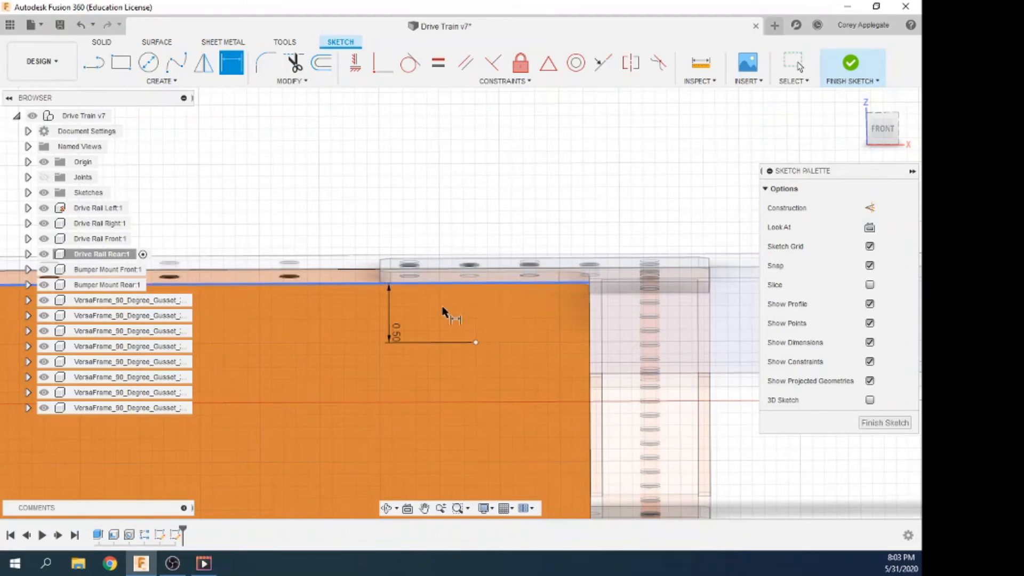
# Hide the gusset covering the rail's end and project the edge of the endmost top hole into the sketch.
pyautogui.click(45, 316)
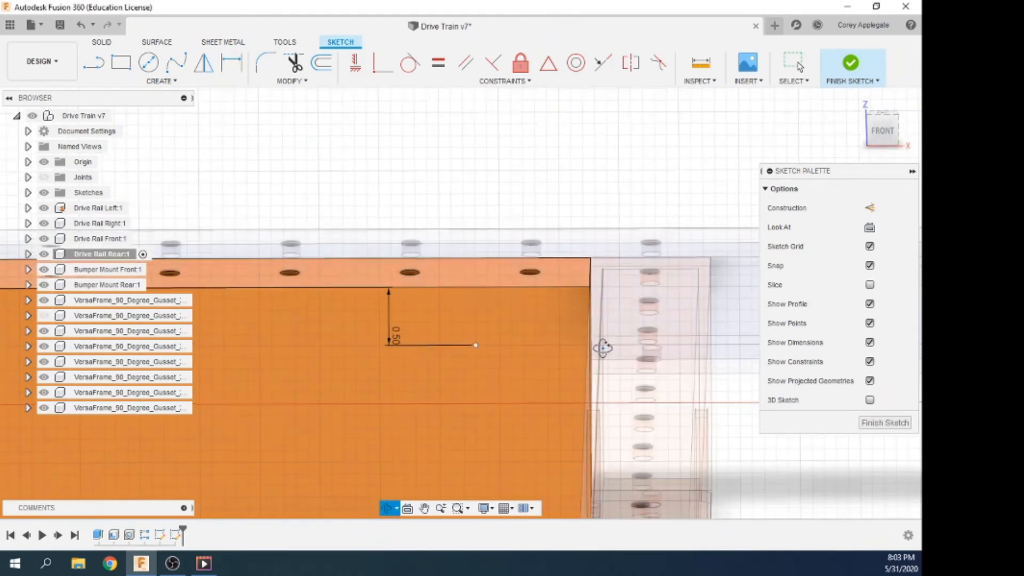
pyautogui.click(186, 84)
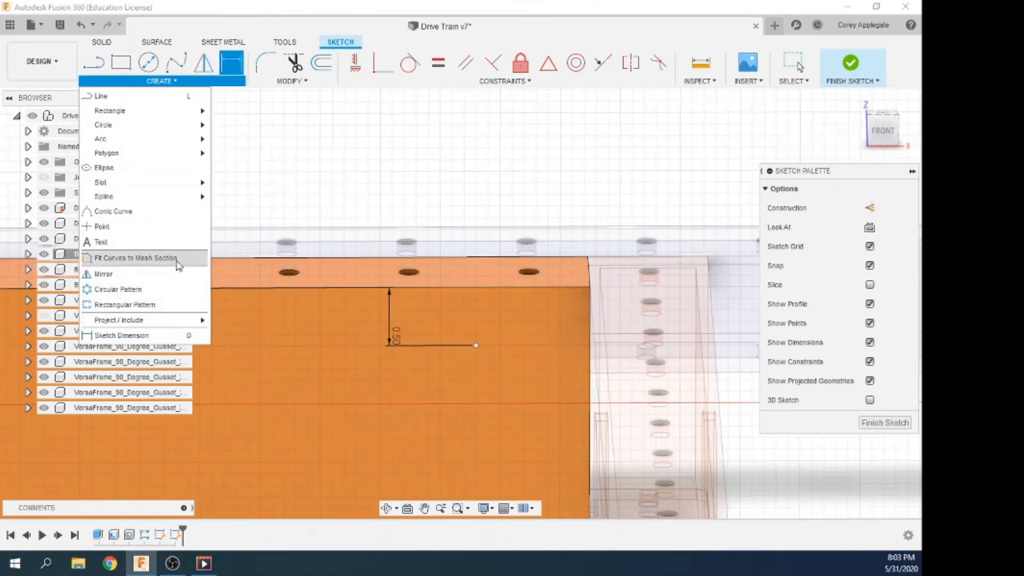
pyautogui.moveTo(195, 324)
pyautogui.click(234, 321)
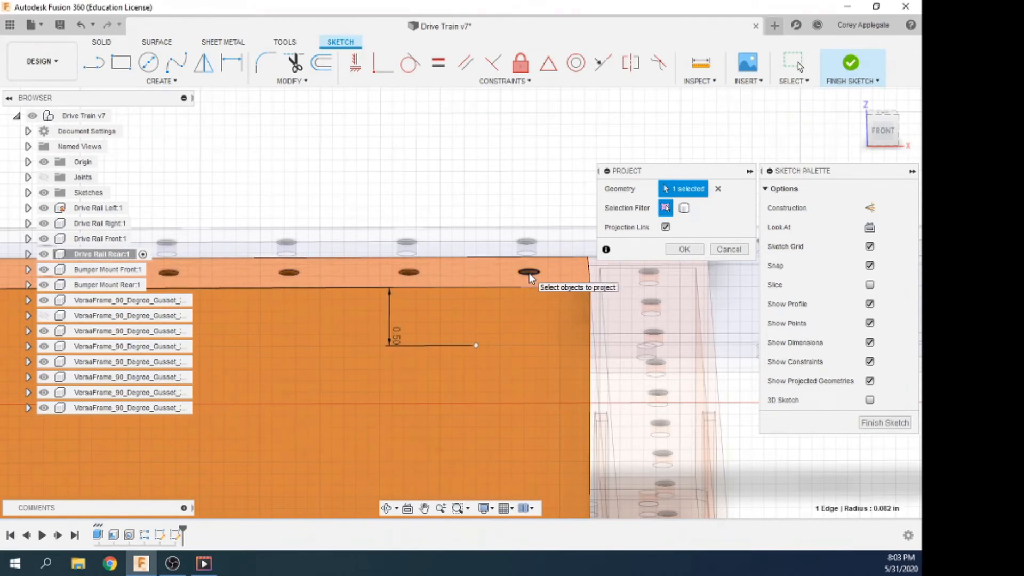
pyautogui.click(529, 273)
pyautogui.scroll(4, 532, 306)
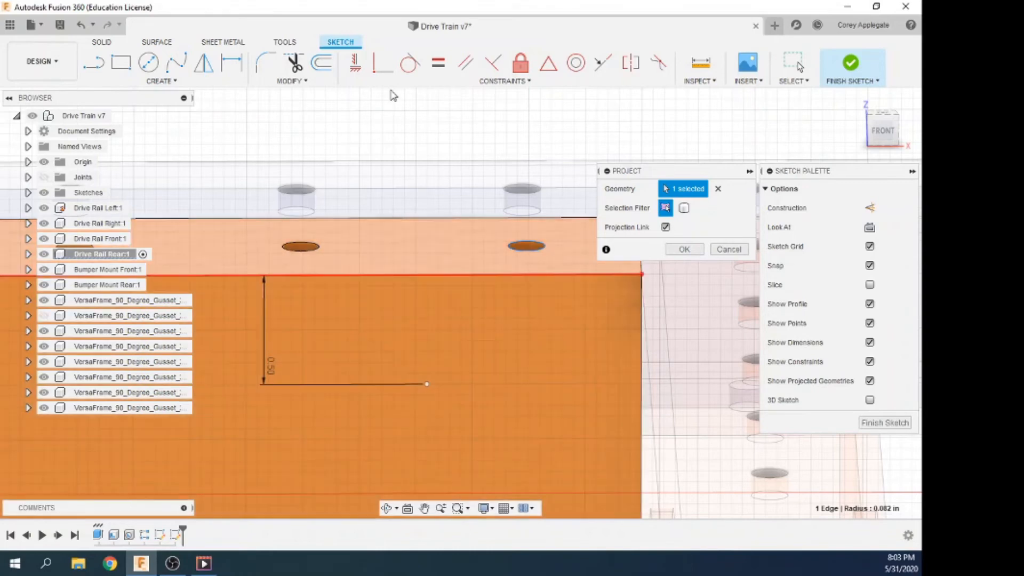
# Align the sketch point vertically with the projected hole's midpoint using a Horizontal/Vertical constraint, and finish the sketch.
pyautogui.click(355, 64)
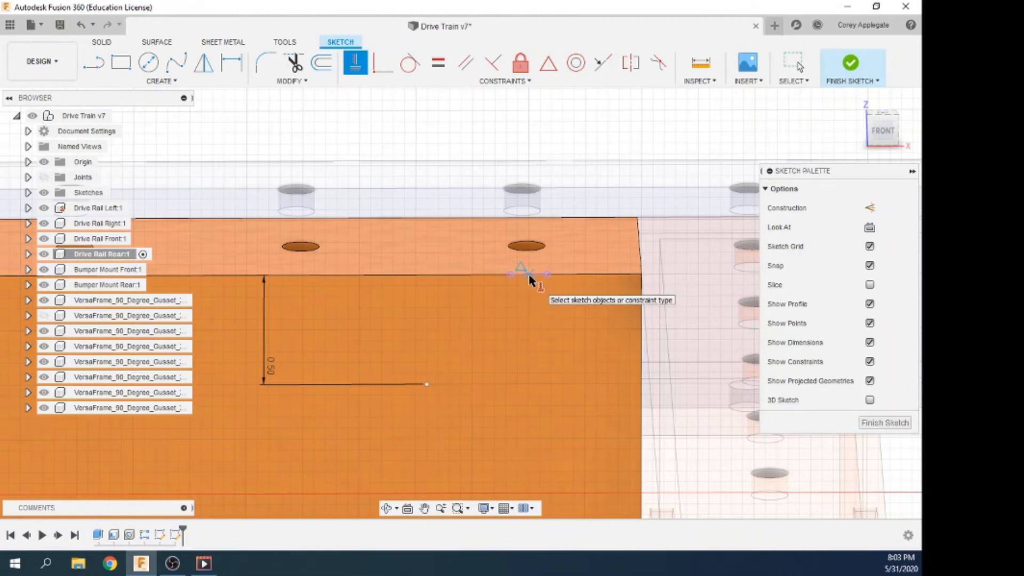
pyautogui.click(427, 384)
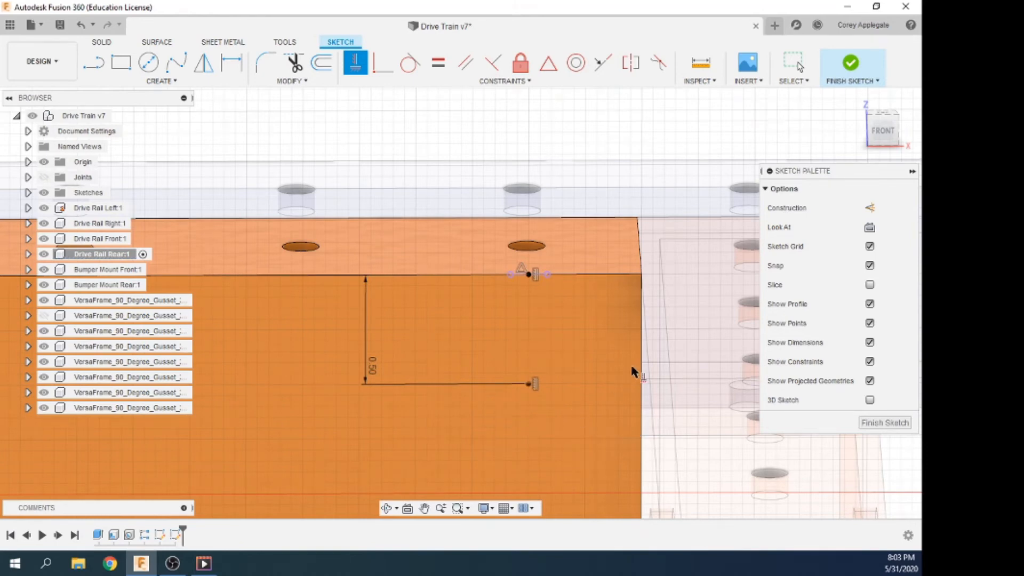
pyautogui.click(852, 69)
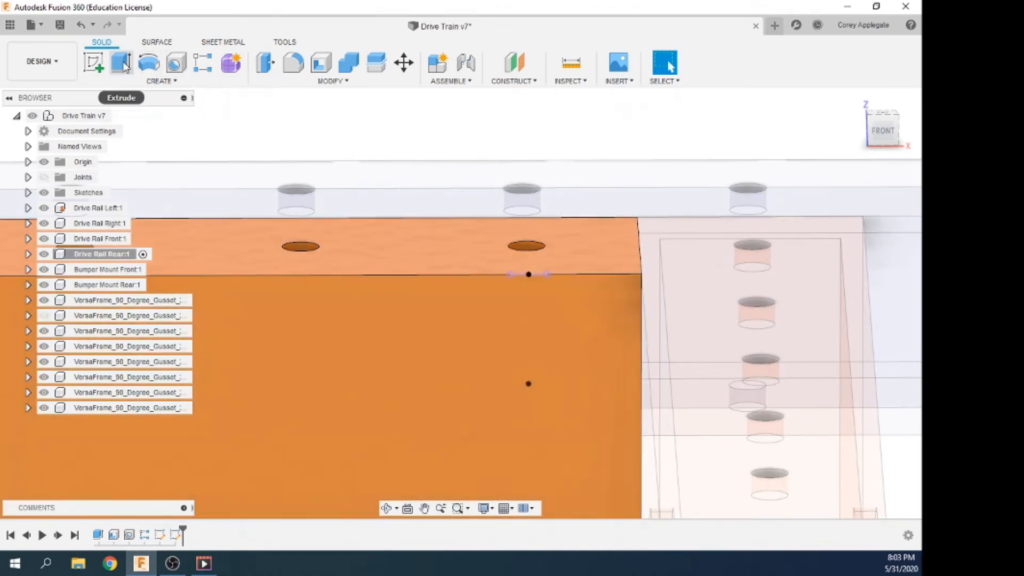
# Create a counterbored, tapped 10-32 UNF hole, 2 in deep, at the sketch point on the rear rail's inner face.
pyautogui.click(176, 63)
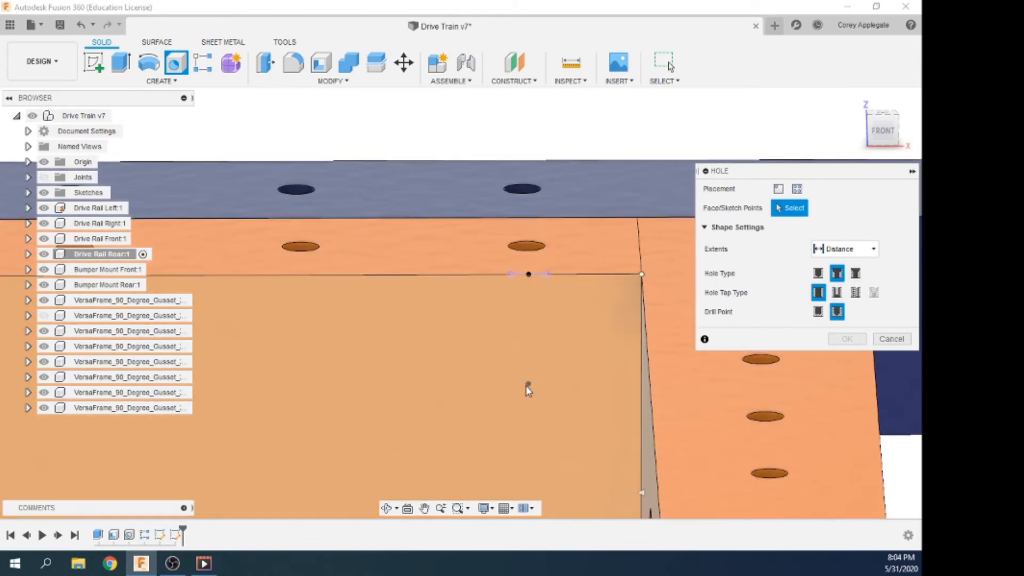
pyautogui.click(528, 385)
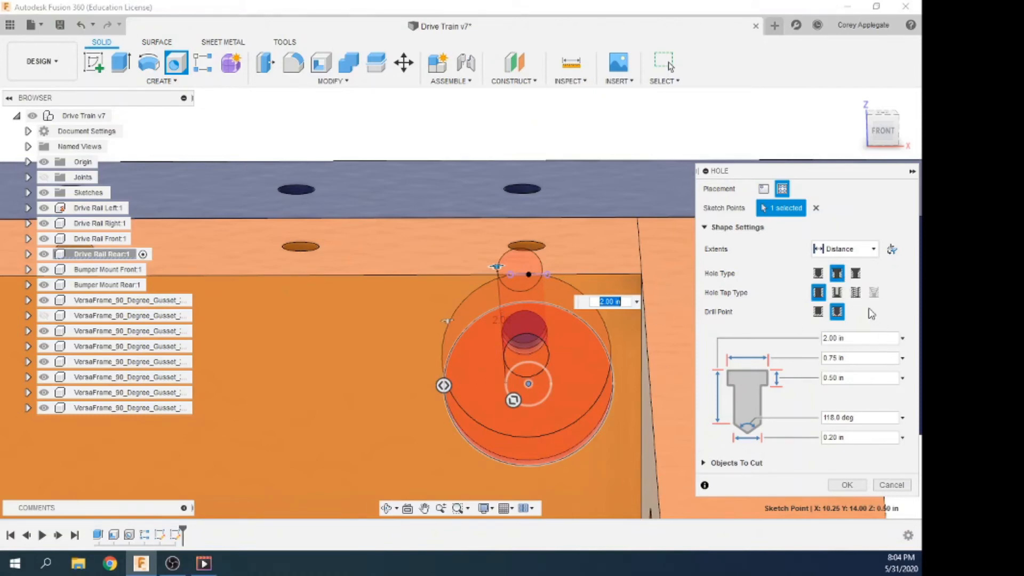
pyautogui.click(856, 293)
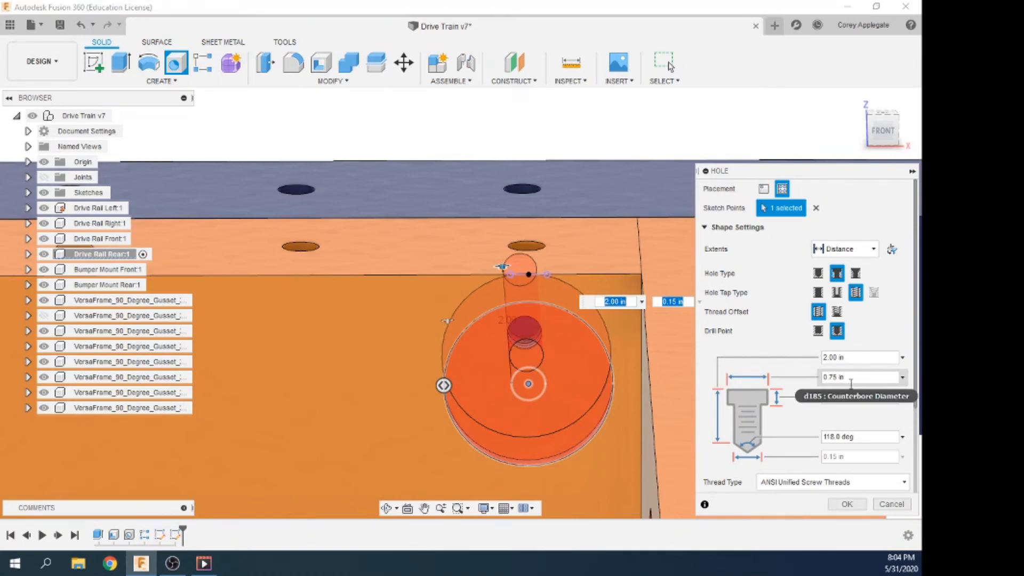
pyautogui.scroll(-3, 859, 471)
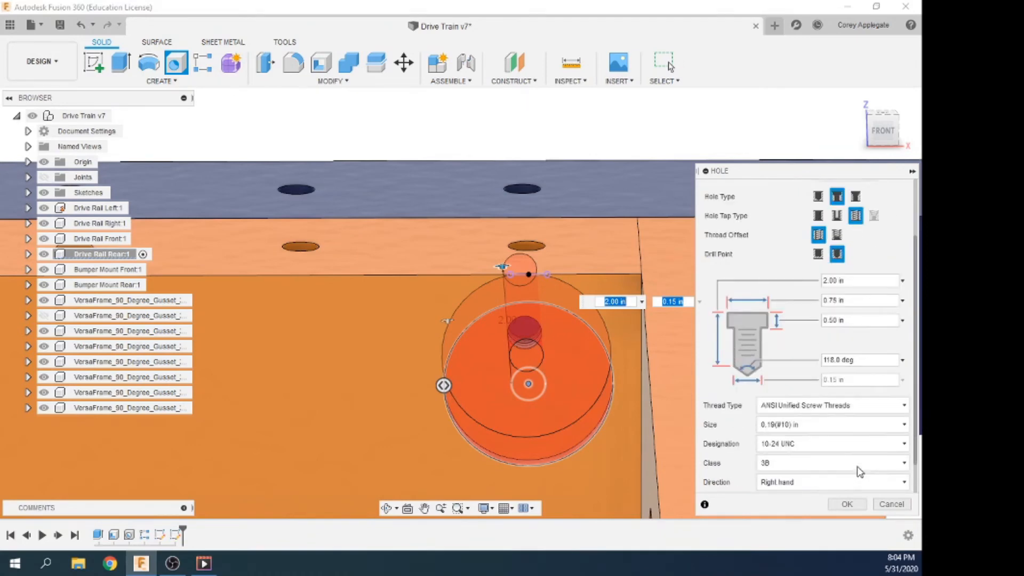
pyautogui.scroll(-2, 844, 433)
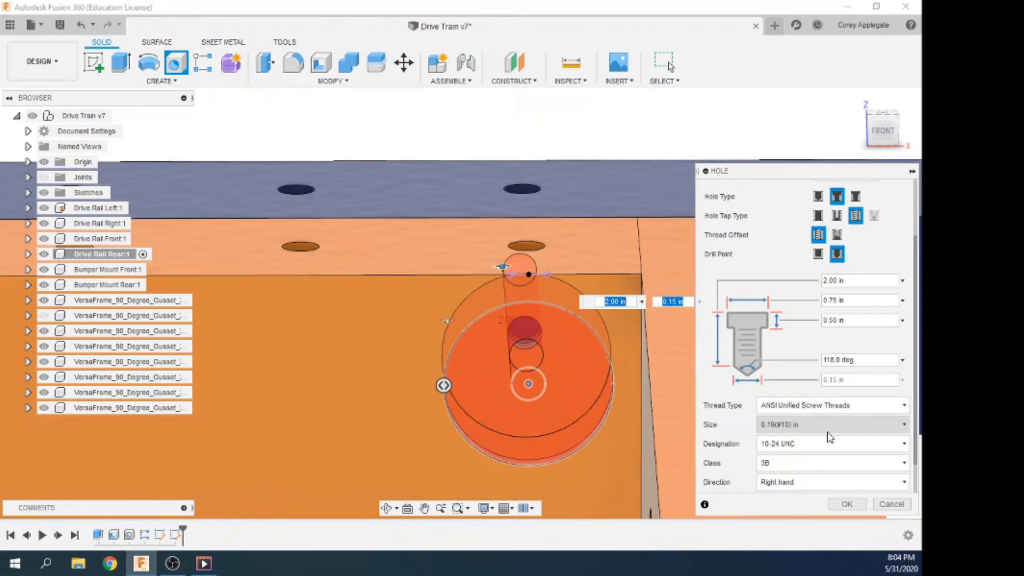
pyautogui.click(821, 446)
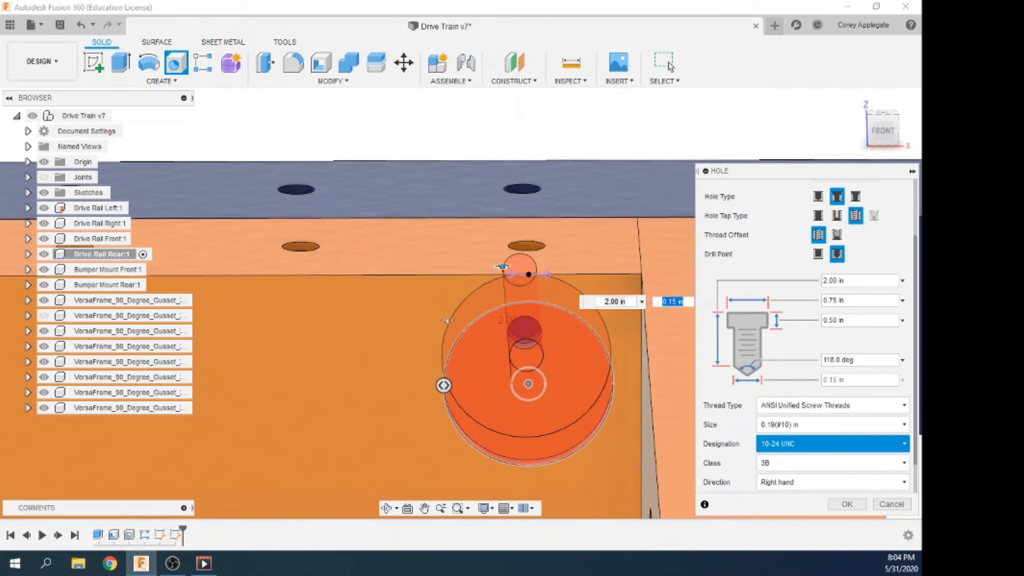
pyautogui.scroll(-1, 835, 448)
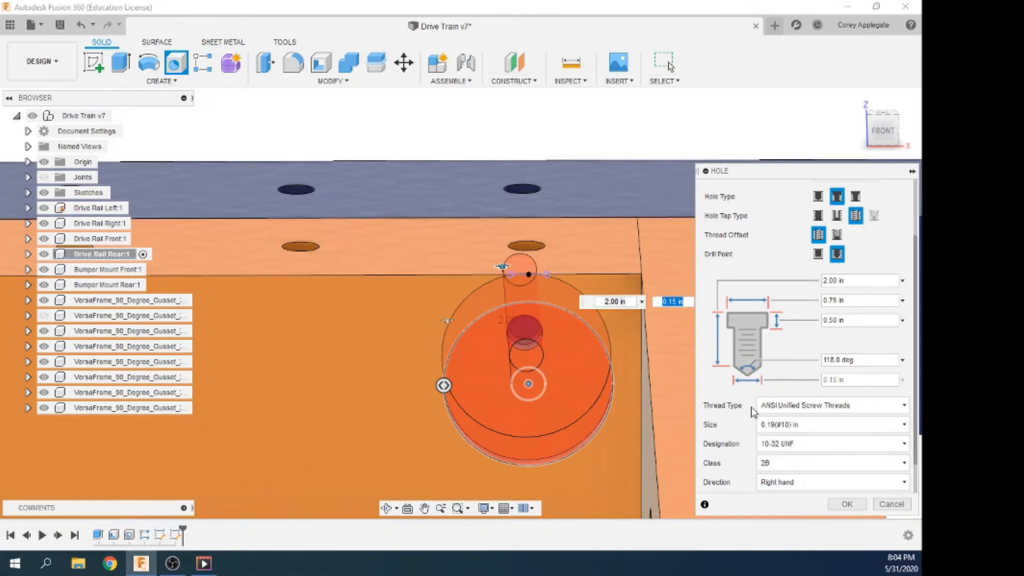
pyautogui.keyDown('shift'); pyautogui.moveTo(544, 423); pyautogui.dragTo(574, 382, button='middle'); pyautogui.keyUp('shift')
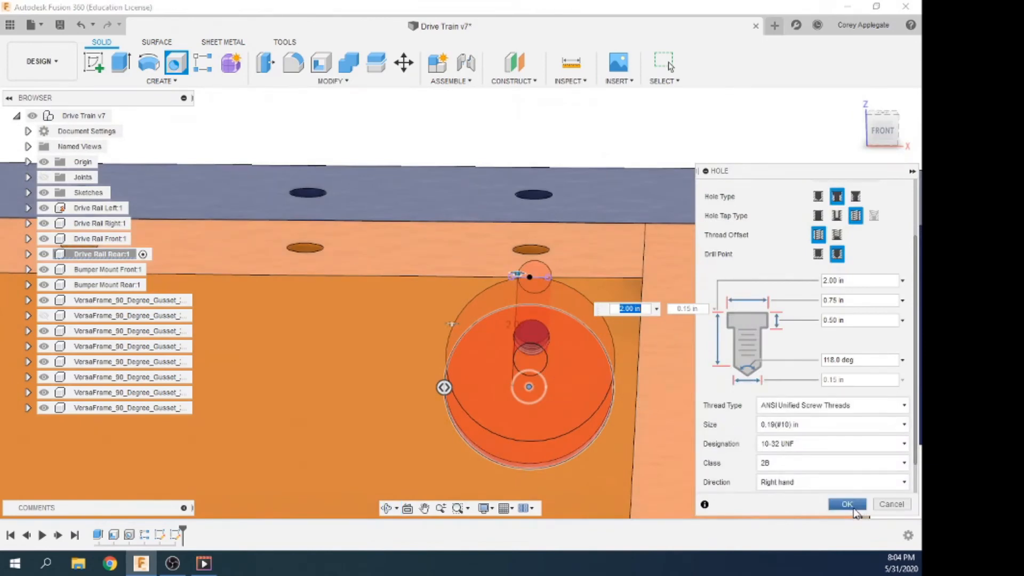
pyautogui.click(852, 505)
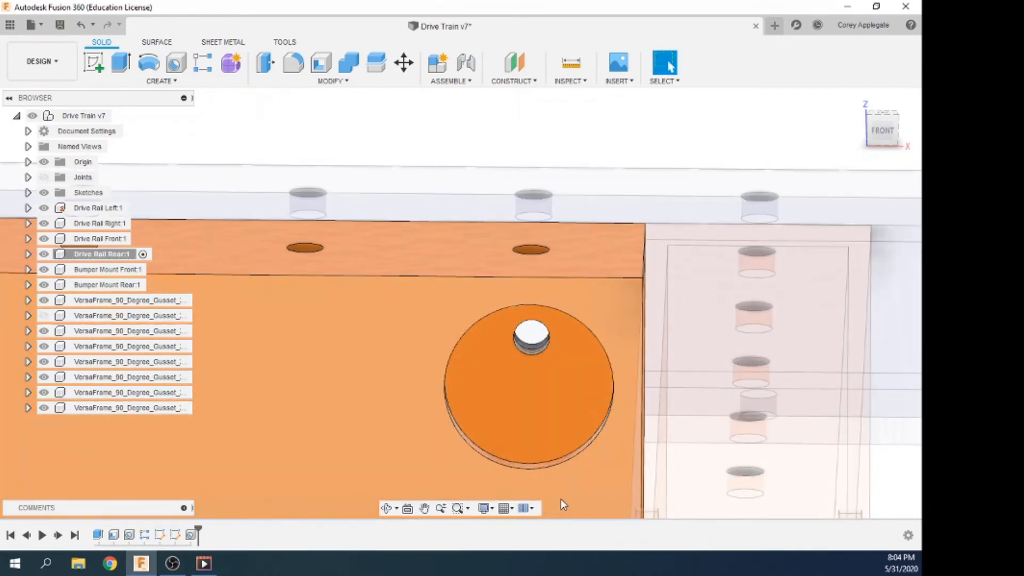
# Pattern the new hole along the rear rail's upper edge with a quantity of 4 at 1 in spacing.
pyautogui.moveTo(555, 500)
pyautogui.keyDown('shift'); pyautogui.mouseDown(button='middle')
pyautogui.moveTo(555, 475)
pyautogui.moveTo(561, 486)
pyautogui.mouseUp(button='middle'); pyautogui.keyUp('shift')
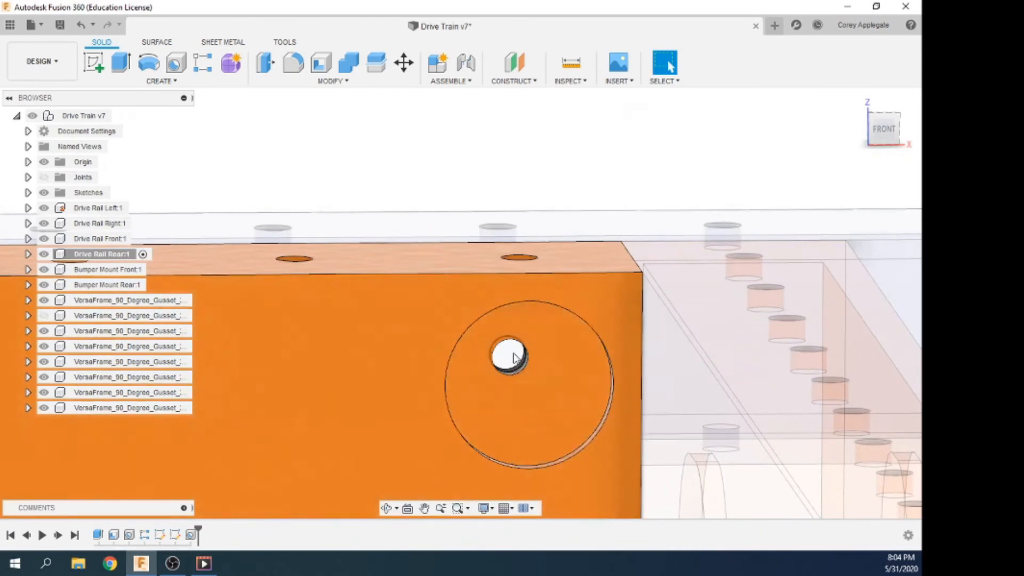
pyautogui.scroll(3, 514, 358)
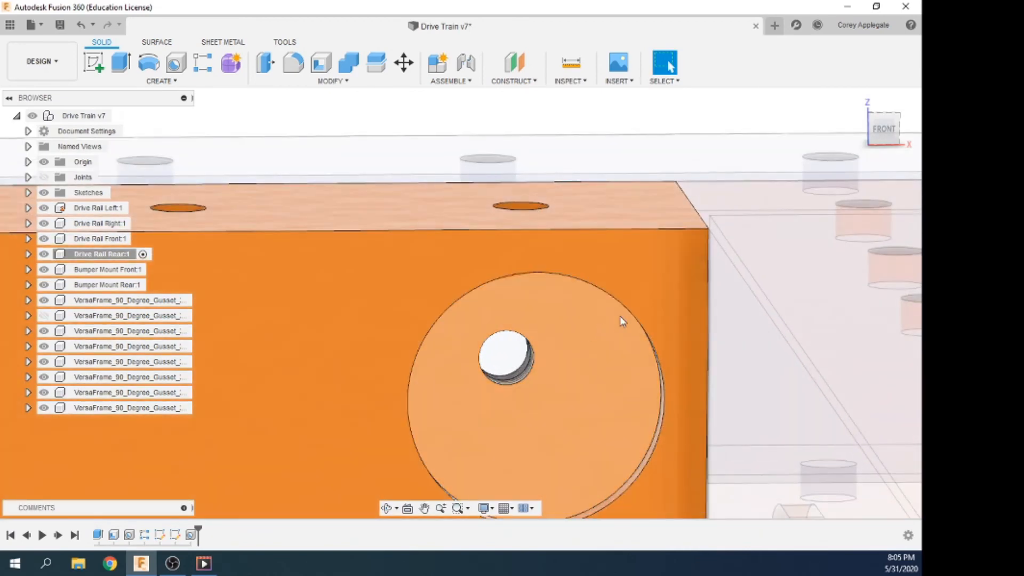
pyautogui.scroll(-5, 564, 404)
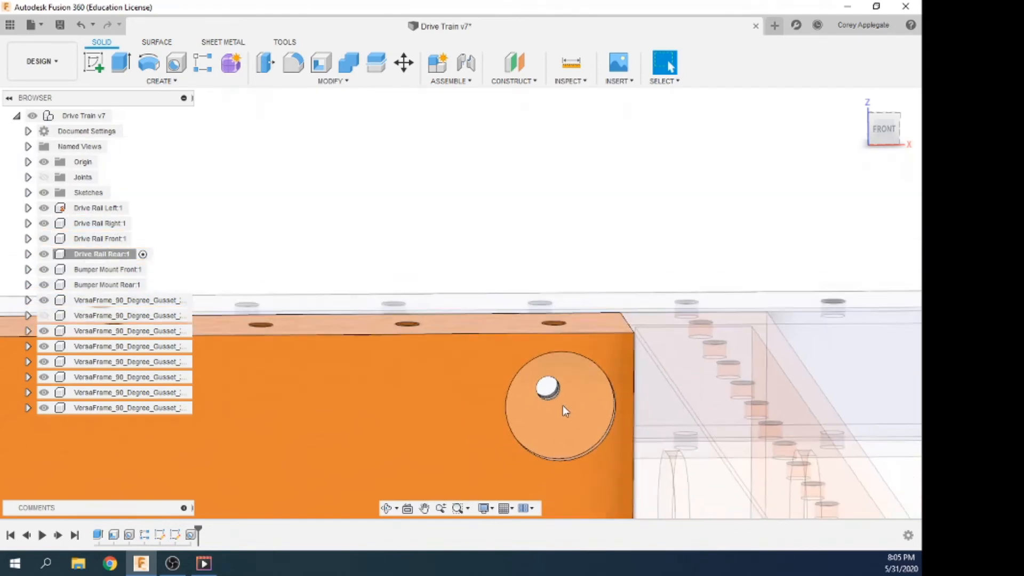
pyautogui.scroll(-5, 492, 411)
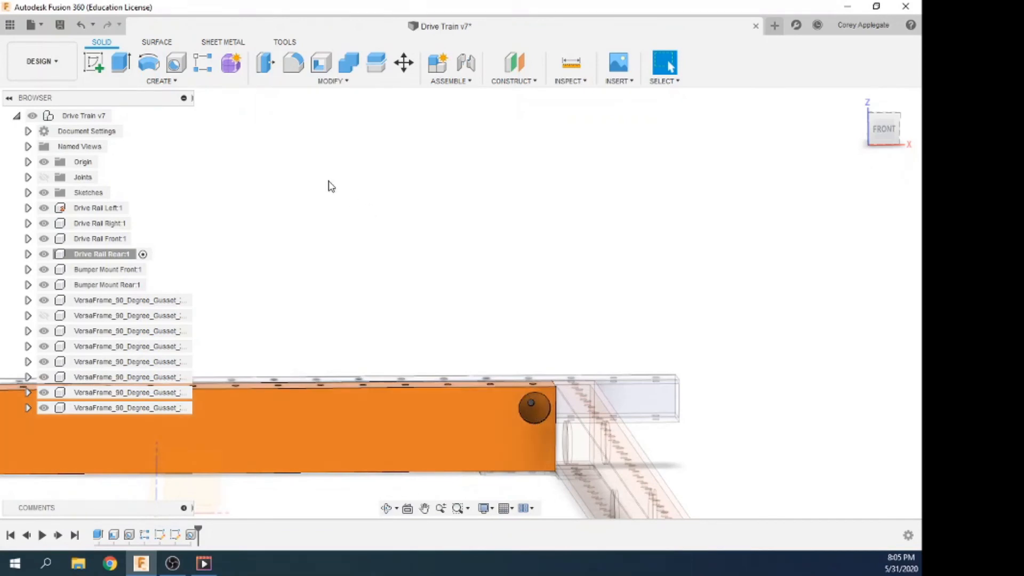
pyautogui.click(203, 62)
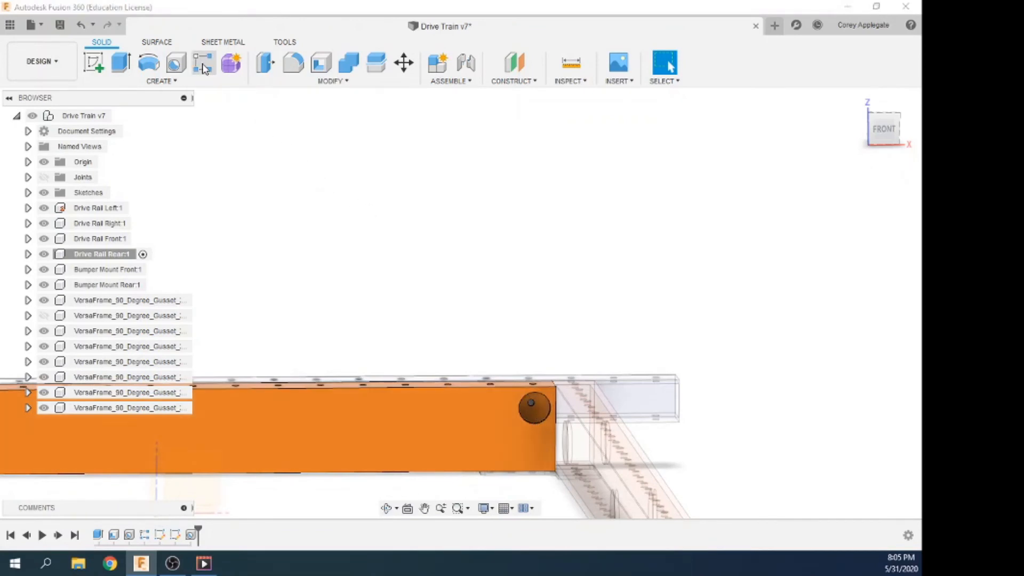
pyautogui.click(191, 534)
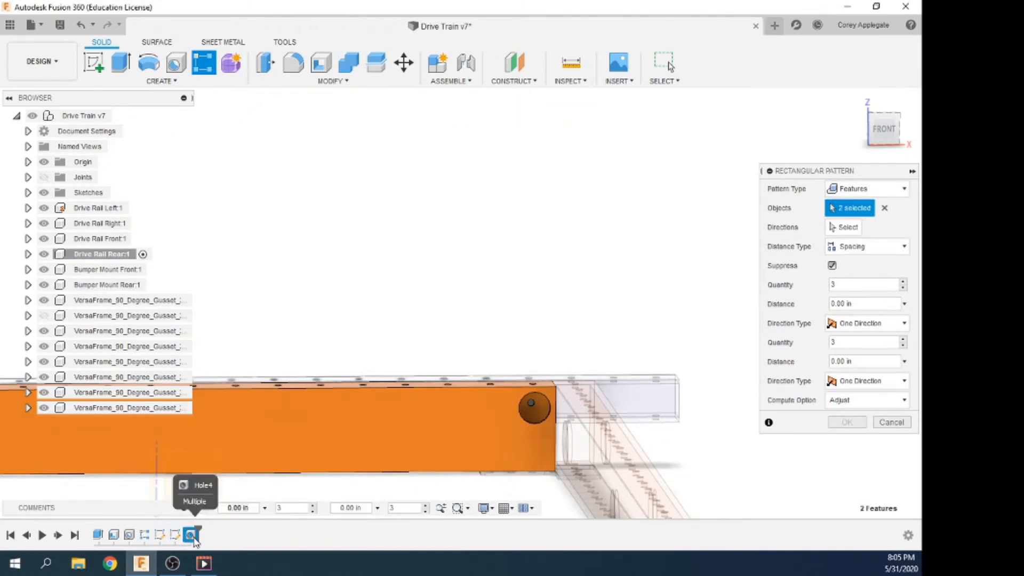
pyautogui.click(847, 228)
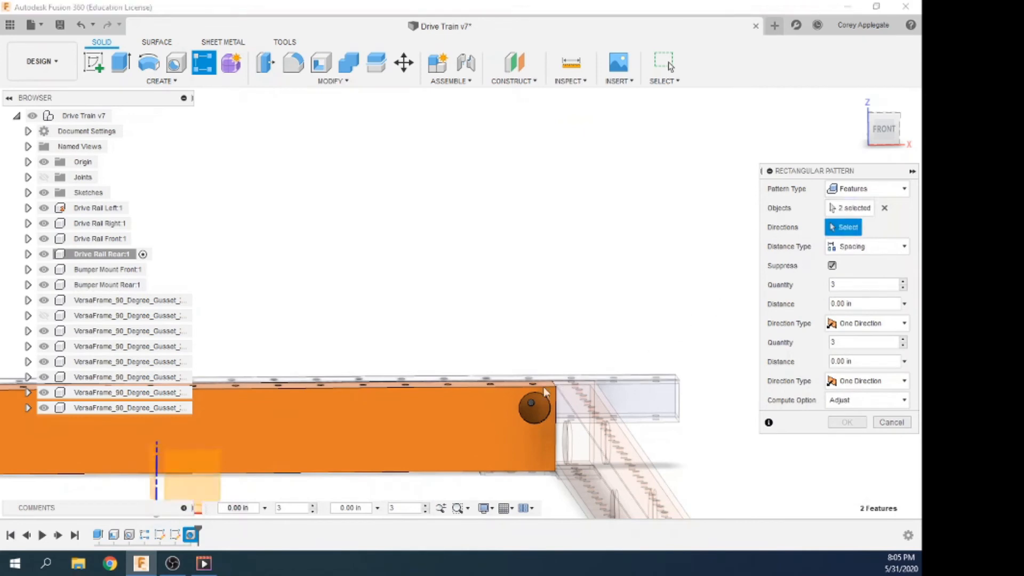
pyautogui.click(510, 387)
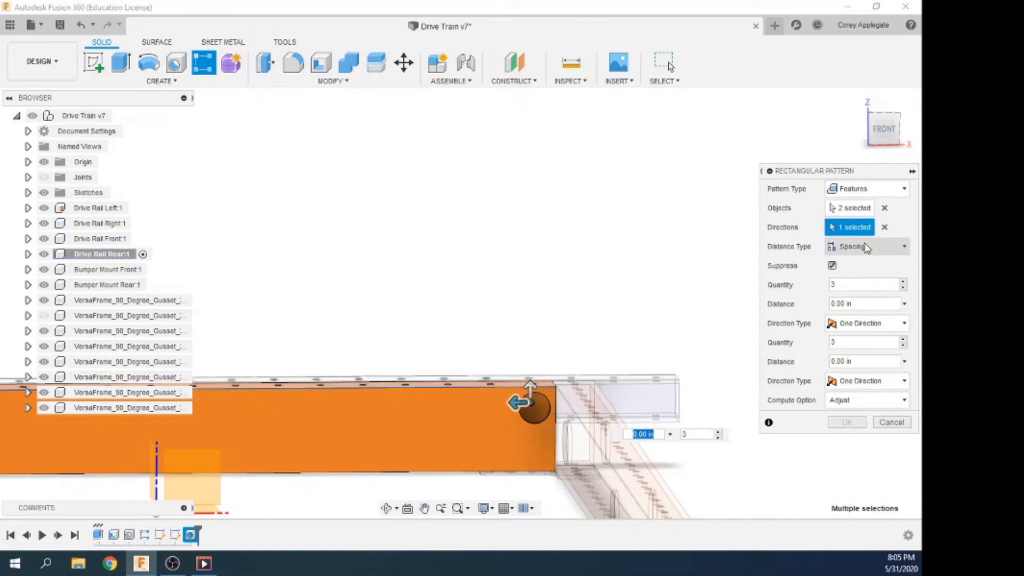
pyautogui.click(864, 303)
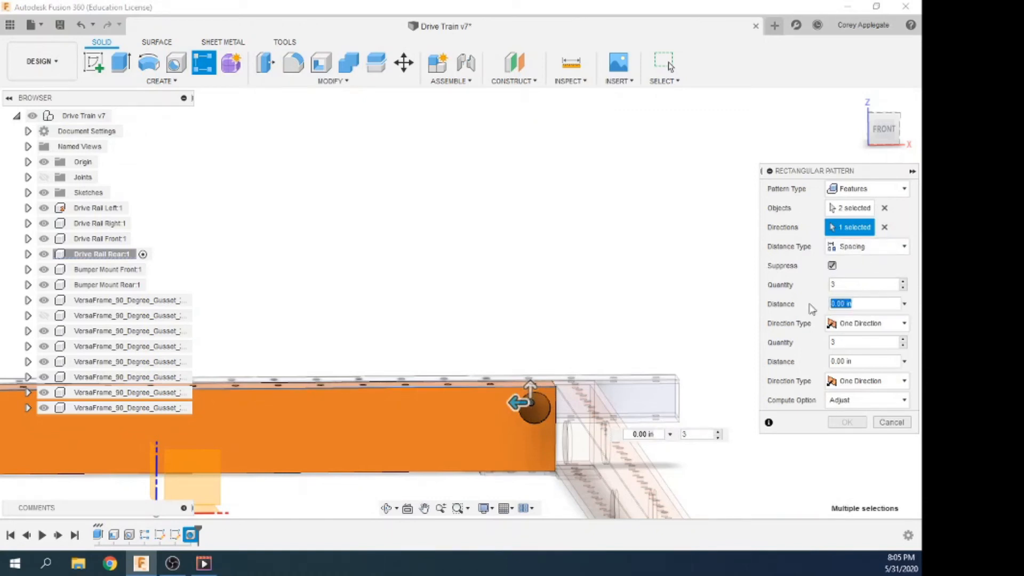
pyautogui.write('1')
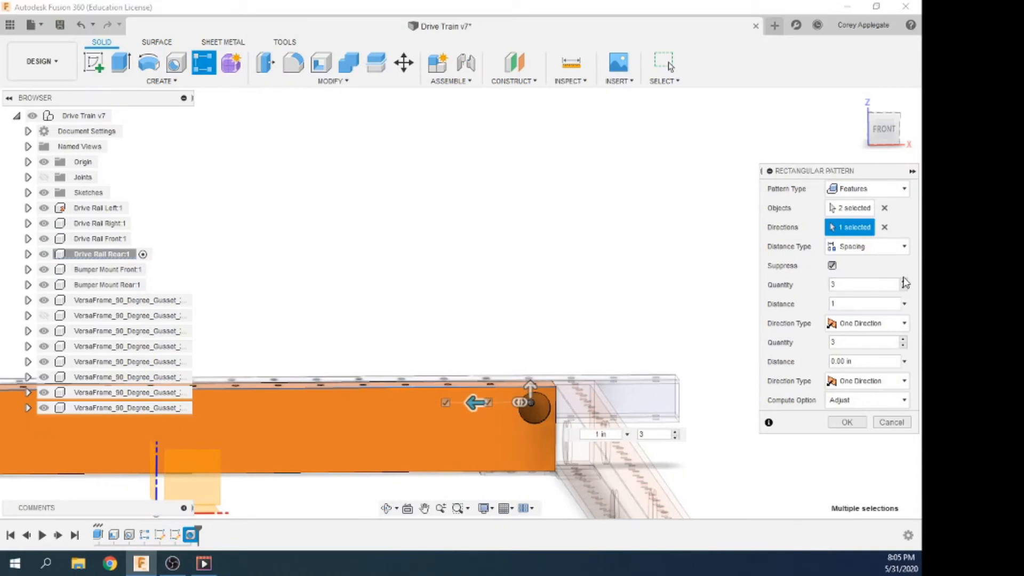
pyautogui.click(902, 281)
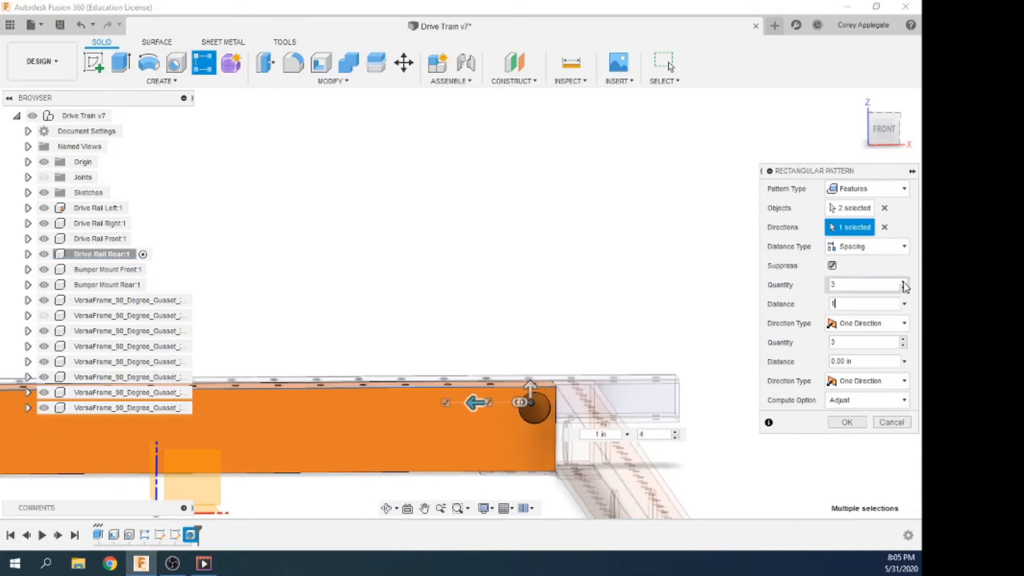
pyautogui.click(843, 421)
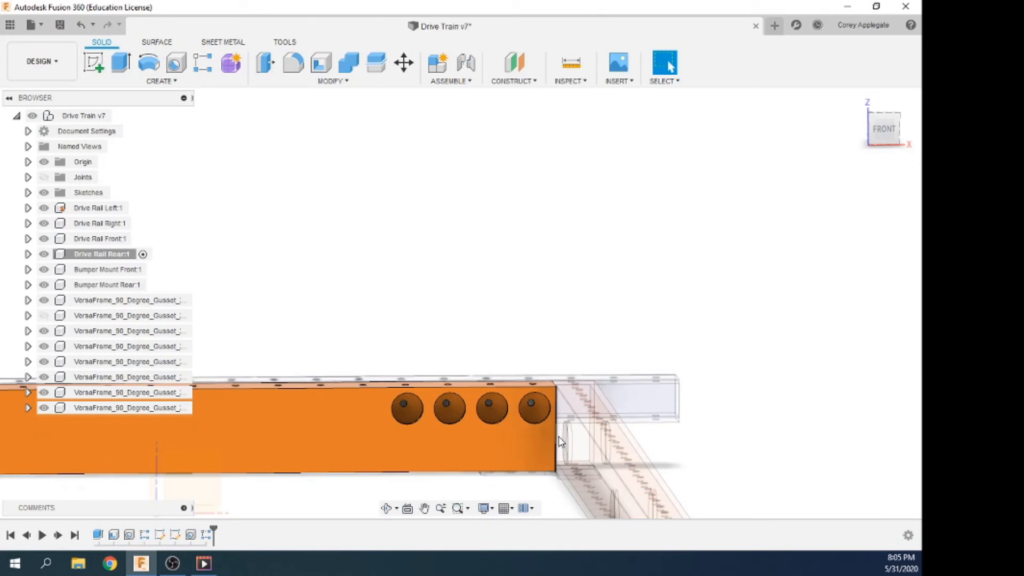
# Mirror the hole and its rectangular pattern across the vertical origin plane at the rear rail's centre.
pyautogui.scroll(-5, 472, 414)
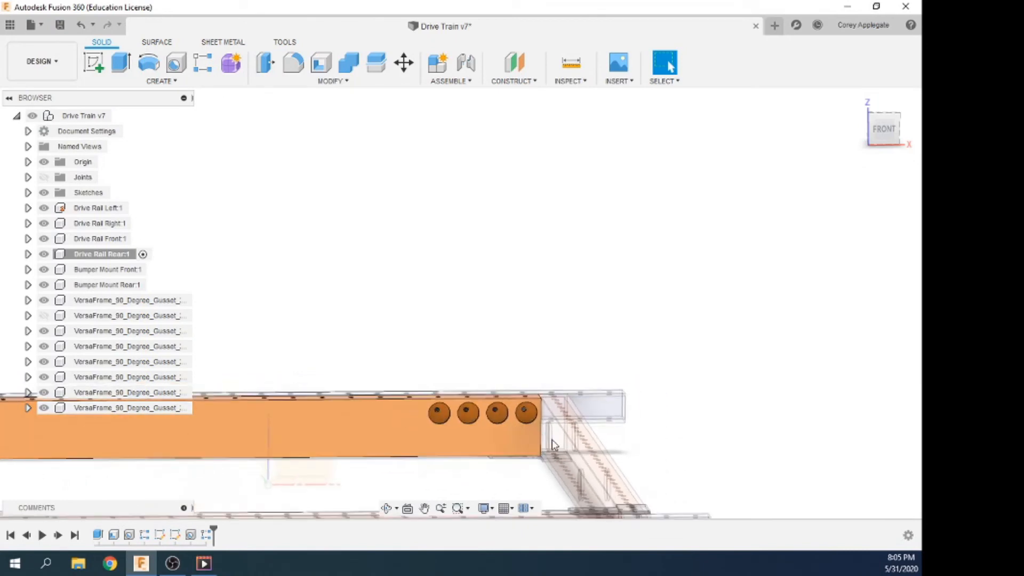
pyautogui.scroll(3, 298, 421)
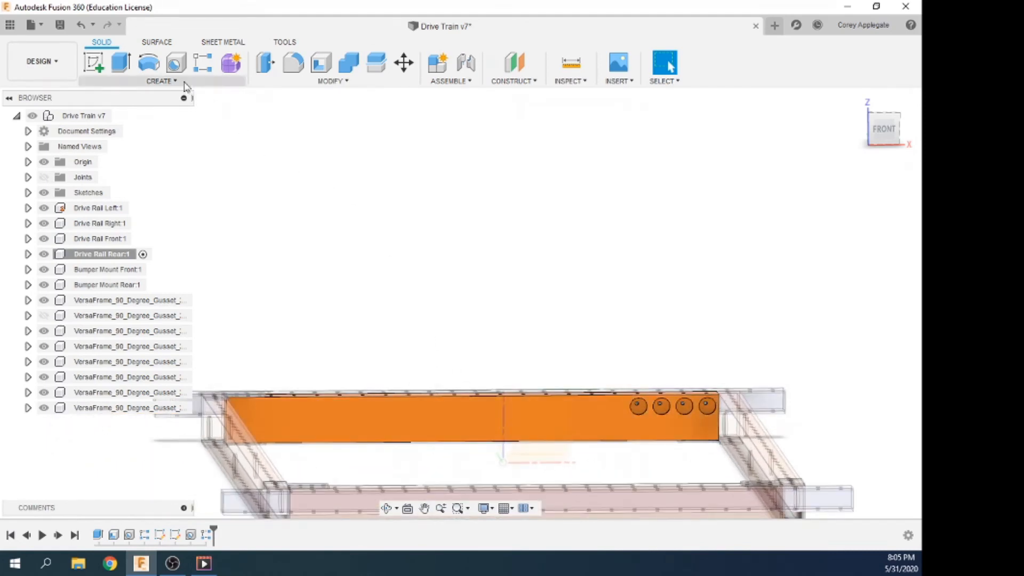
pyautogui.click(161, 80)
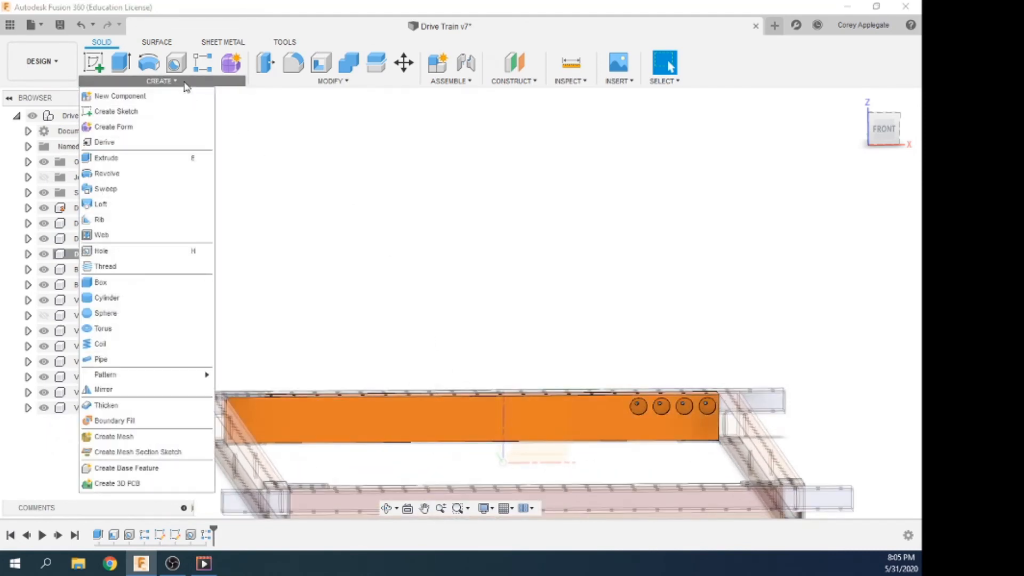
pyautogui.click(174, 396)
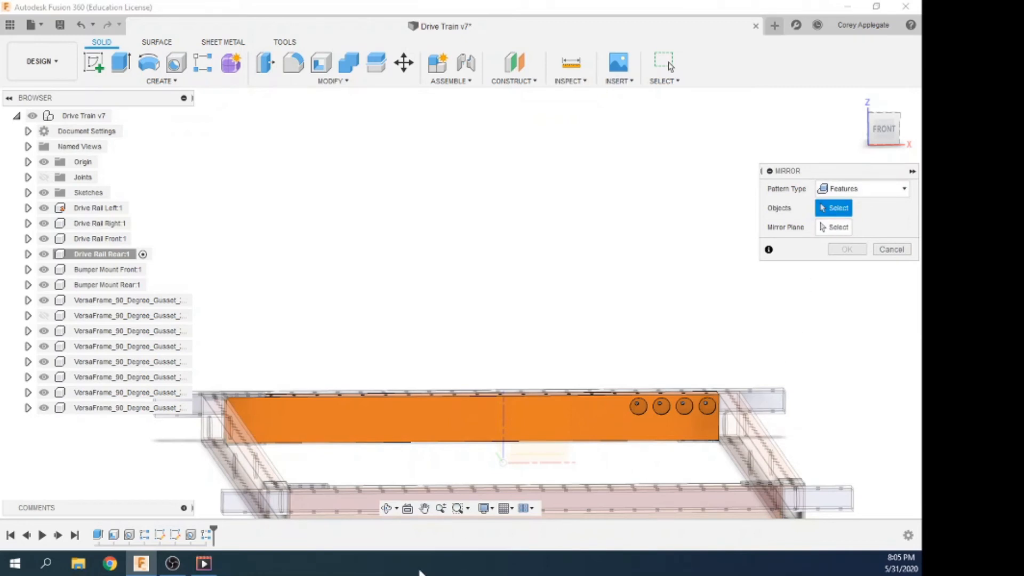
pyautogui.click(191, 535)
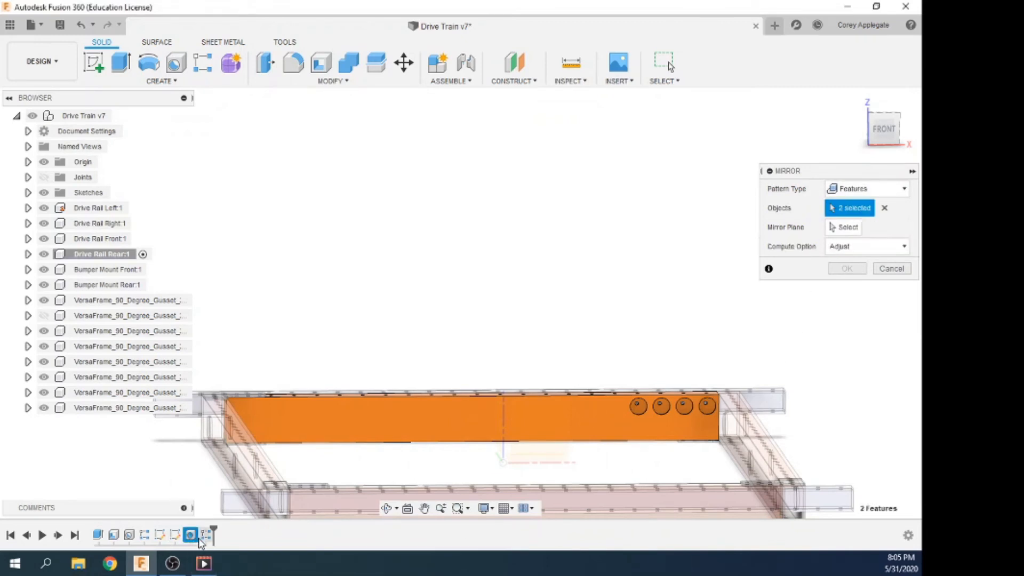
pyautogui.click(206, 536)
pyautogui.click(845, 227)
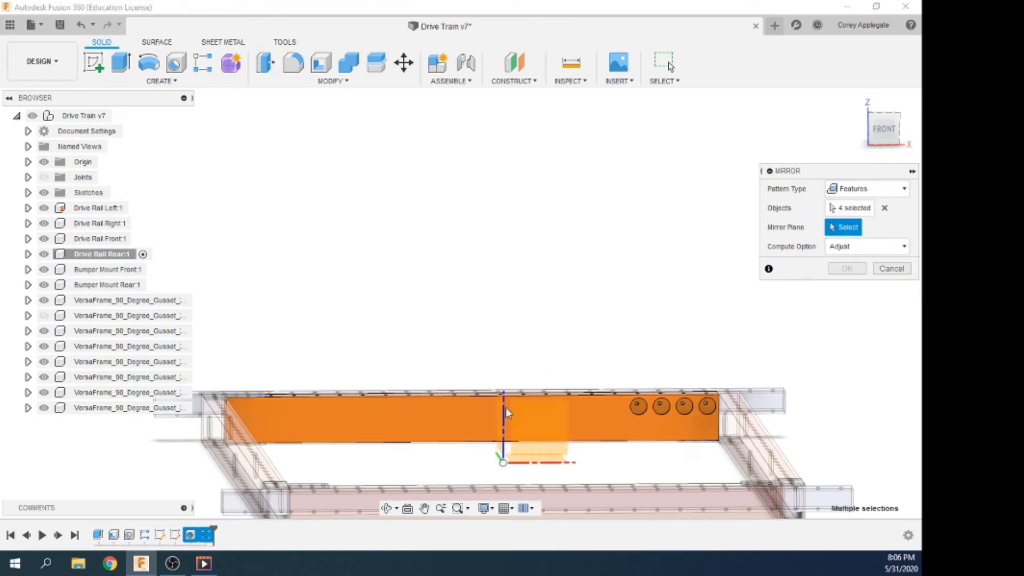
pyautogui.scroll(2, 505, 408)
pyautogui.keyDown('shift'); pyautogui.moveTo(507, 411); pyautogui.dragTo(523, 408, button='middle'); pyautogui.keyUp('shift')
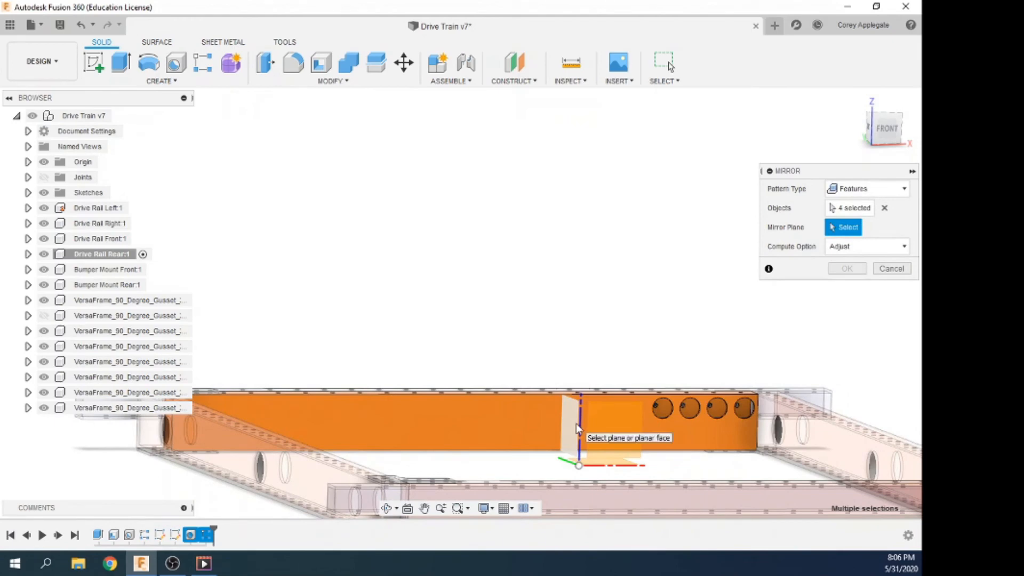
pyautogui.click(574, 431)
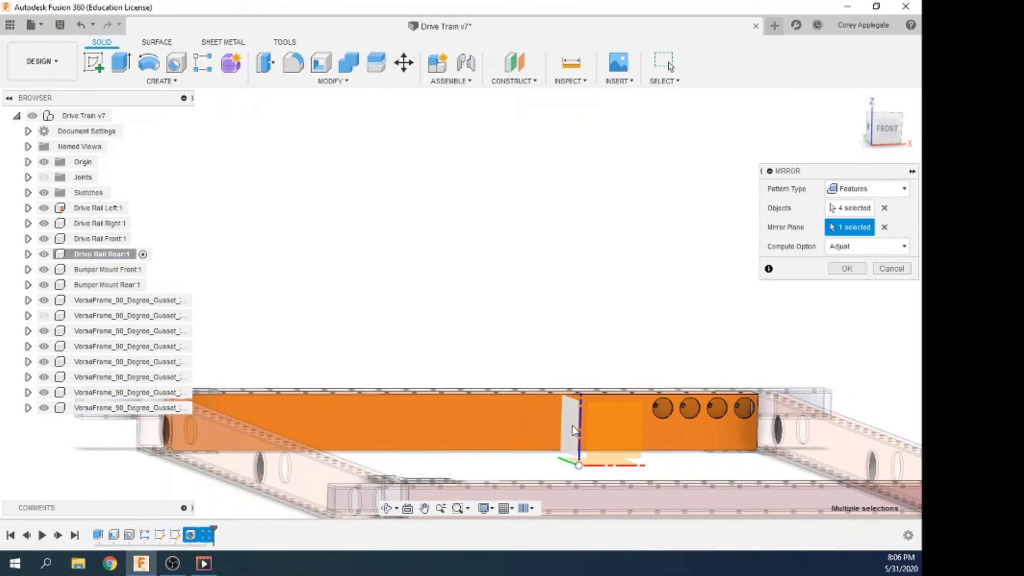
pyautogui.click(847, 269)
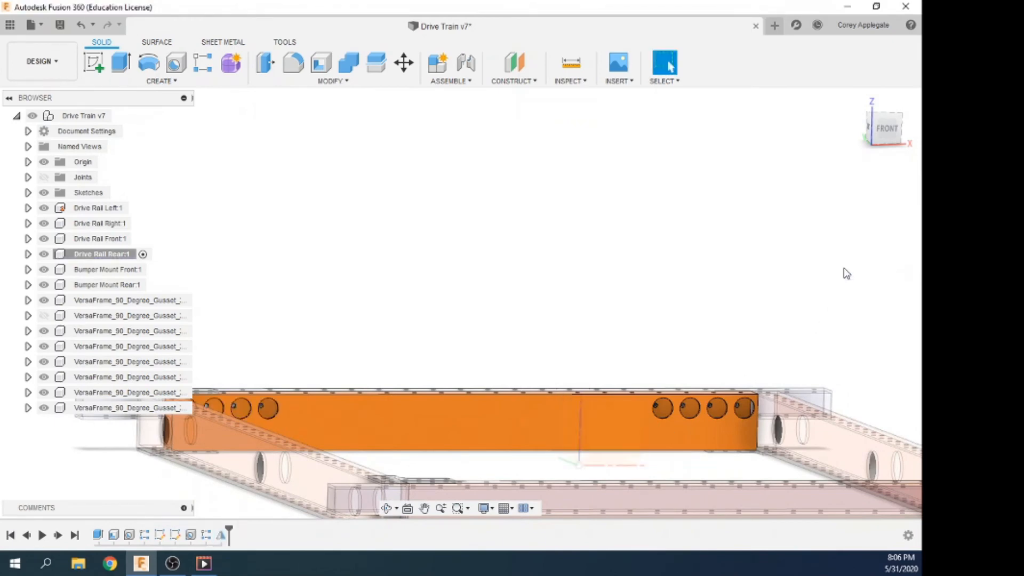
# Activate the top-level Drive Train assembly and show the frame straight from the back.
pyautogui.scroll(-3, 769, 433)
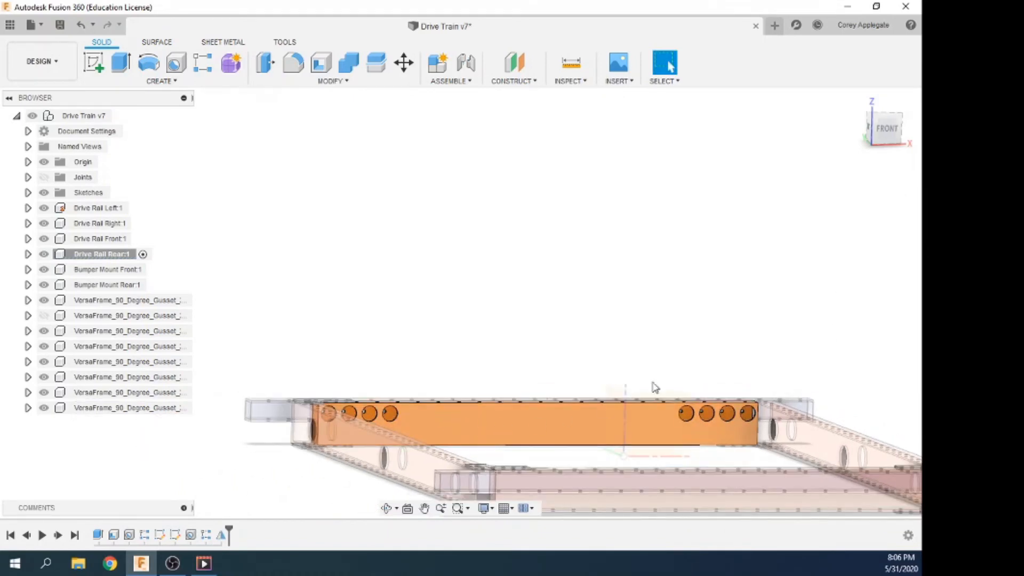
pyautogui.click(119, 115)
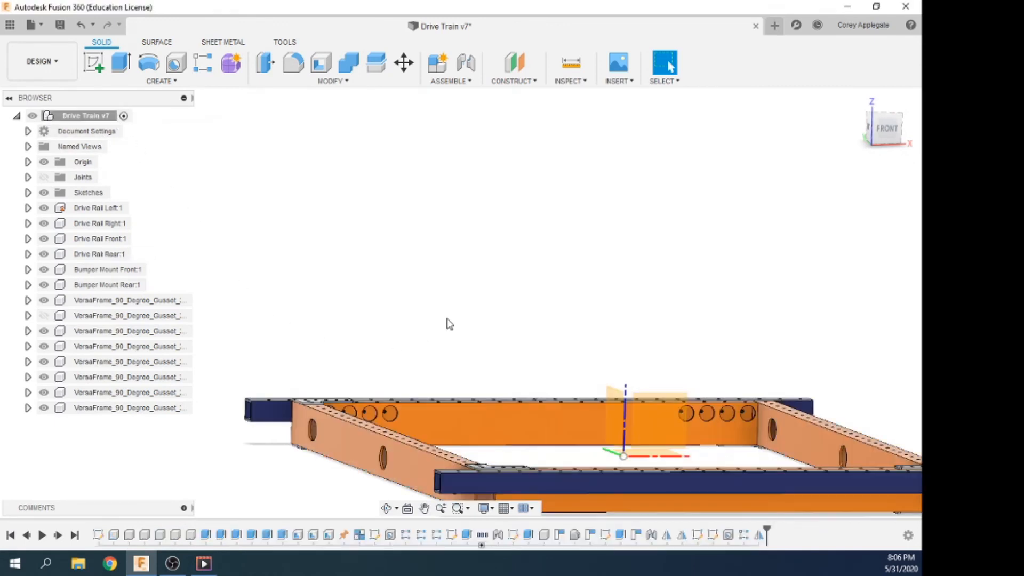
pyautogui.scroll(-2, 558, 378)
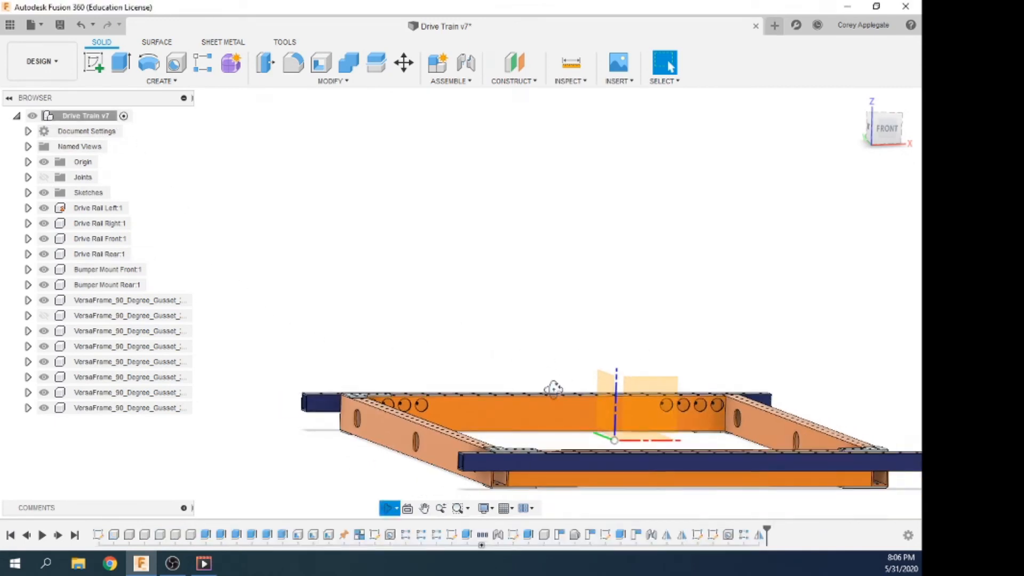
pyautogui.keyDown('shift'); pyautogui.moveTo(554, 391); pyautogui.dragTo(354, 427, button='middle'); pyautogui.keyUp('shift')
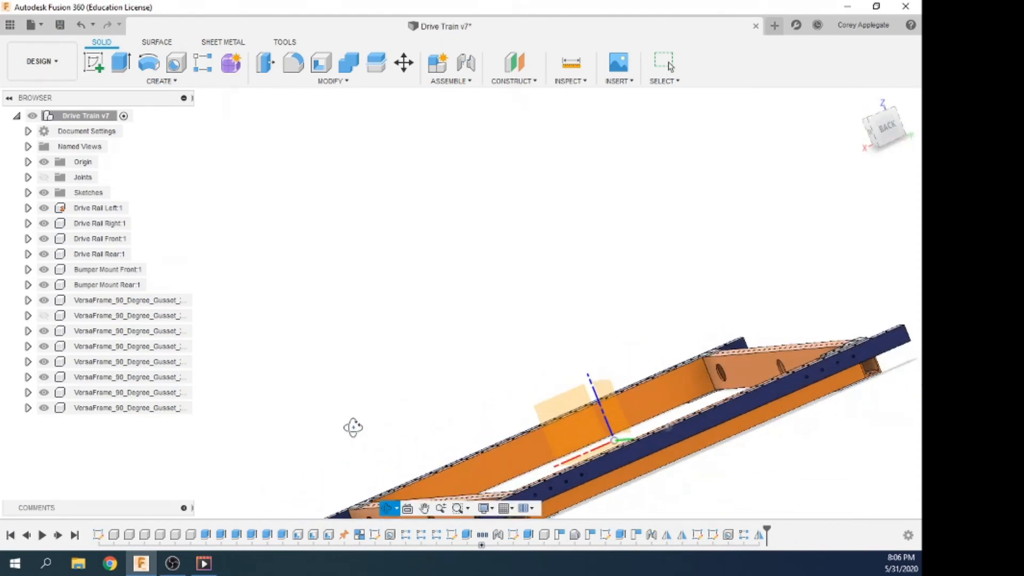
pyautogui.click(881, 127)
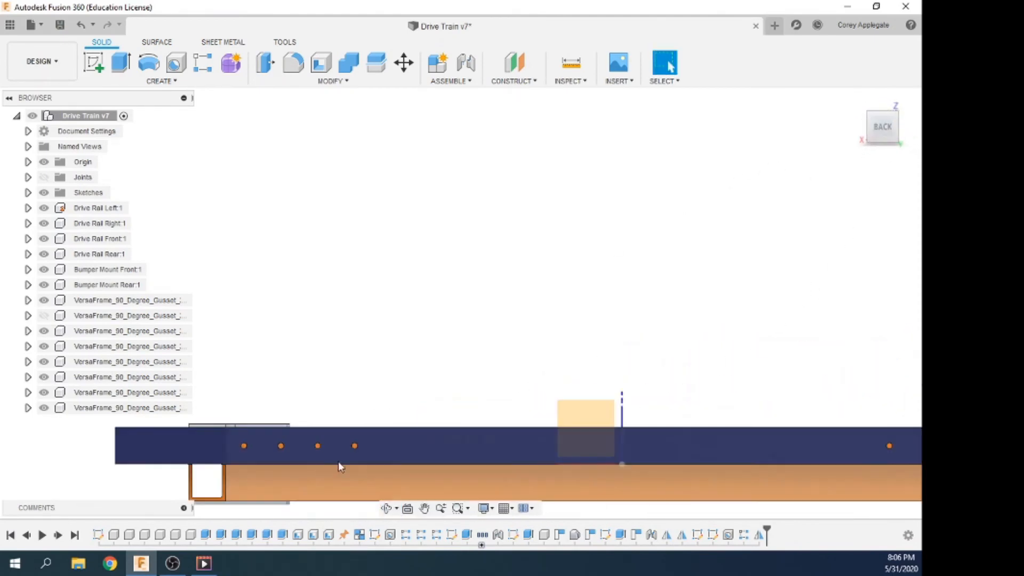
# Activate the Bumper Mount Rear component and start a sketch on its outer back face.
pyautogui.moveTo(462, 382)
pyautogui.keyDown('shift'); pyautogui.mouseDown(button='middle')
pyautogui.moveTo(473, 377)
pyautogui.moveTo(471, 385)
pyautogui.mouseUp(button='middle'); pyautogui.keyUp('shift')
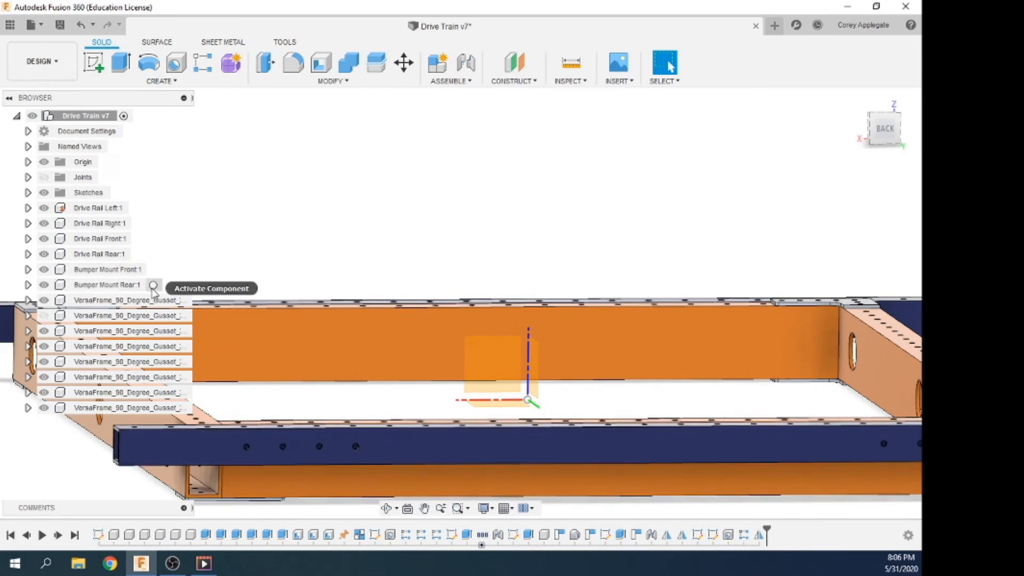
pyautogui.click(153, 284)
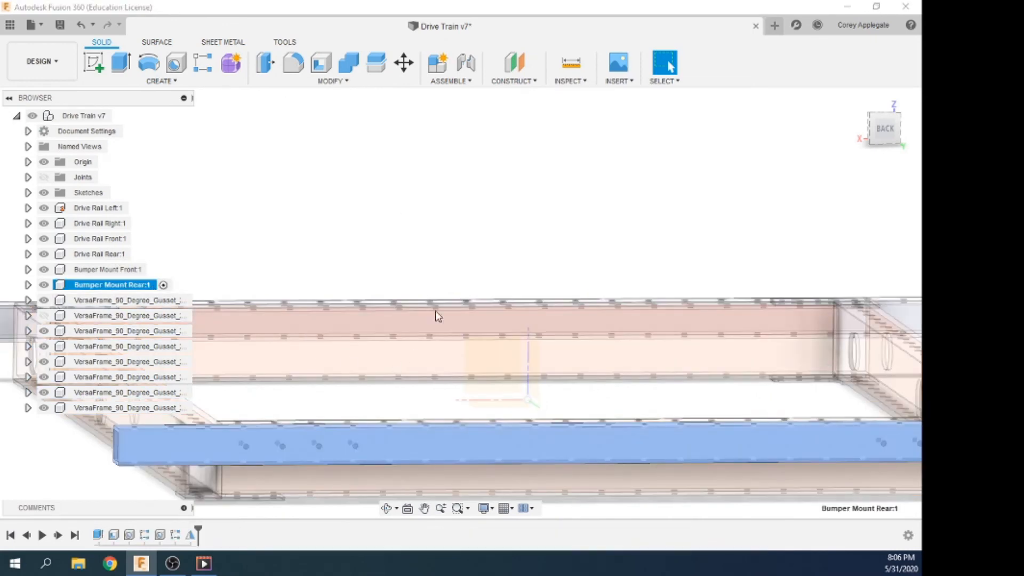
pyautogui.click(96, 67)
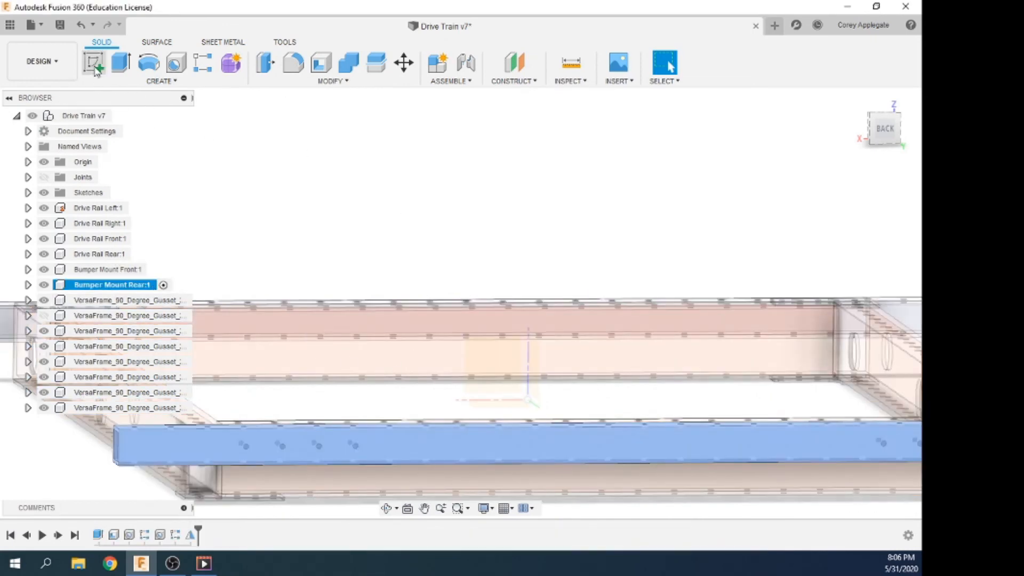
pyautogui.click(219, 452)
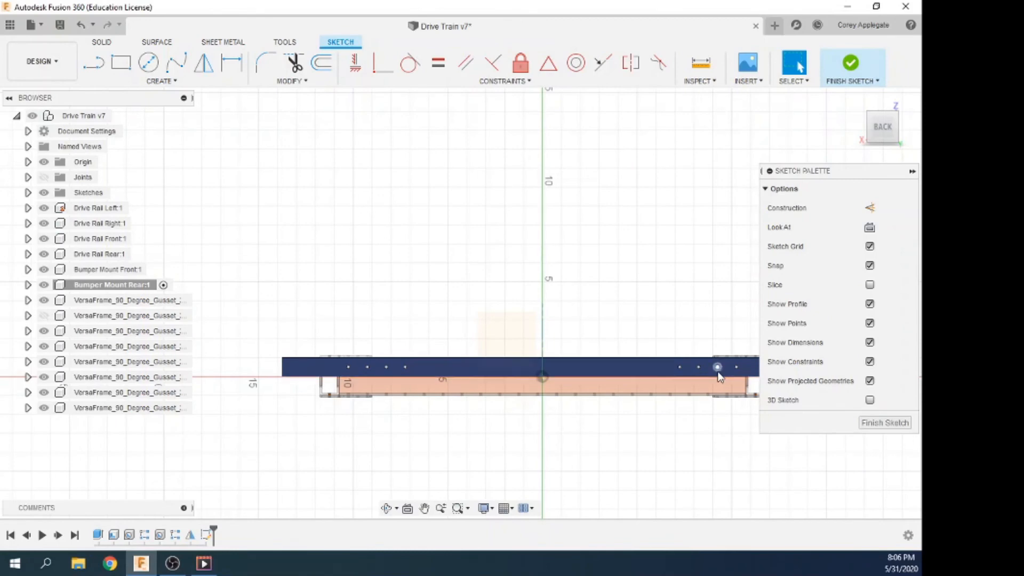
# Project the rear bumper mount's back face with its hole points into the sketch and finish the sketch.
pyautogui.click(201, 83)
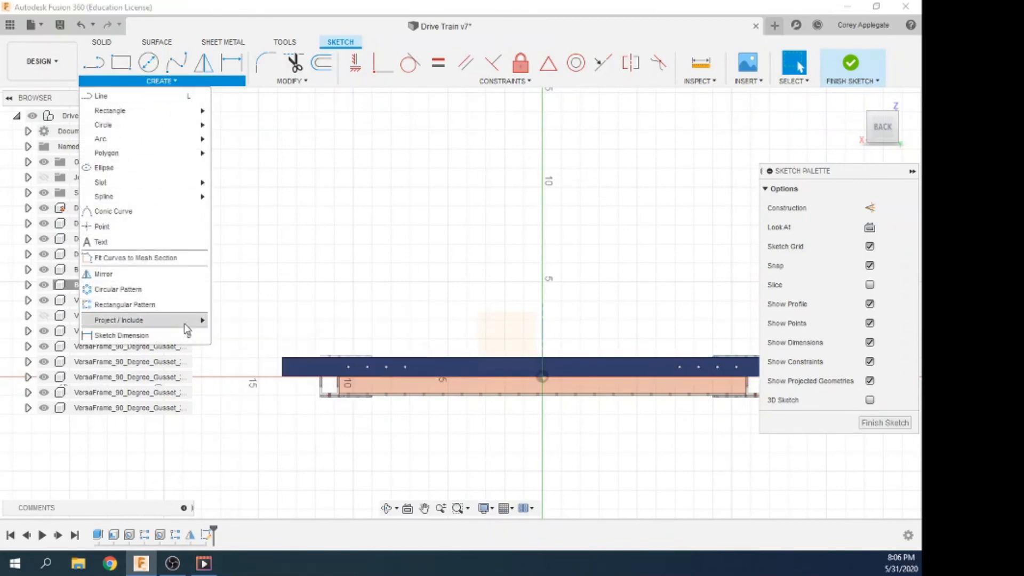
pyautogui.moveTo(192, 328)
pyautogui.click(241, 322)
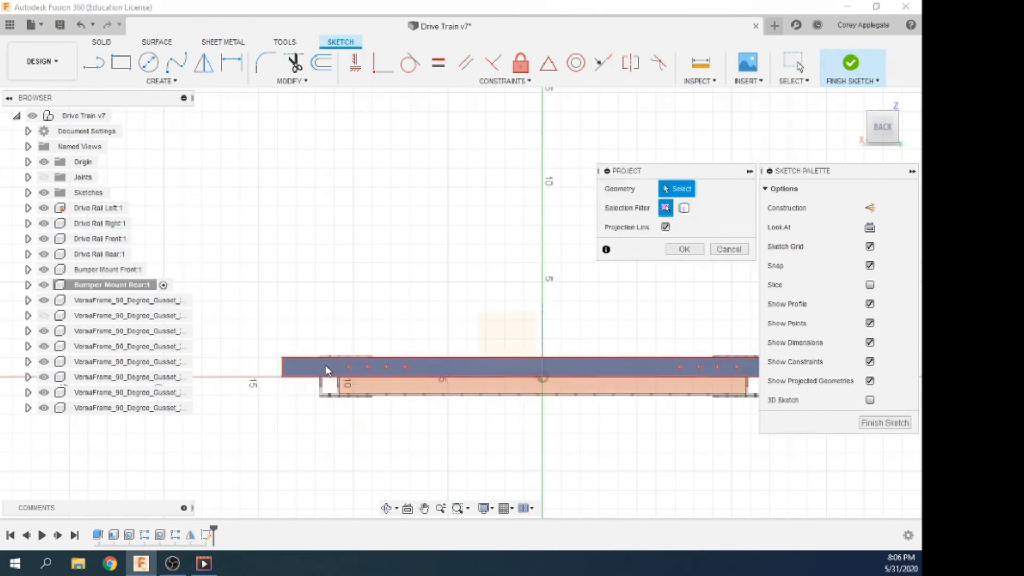
pyautogui.click(325, 364)
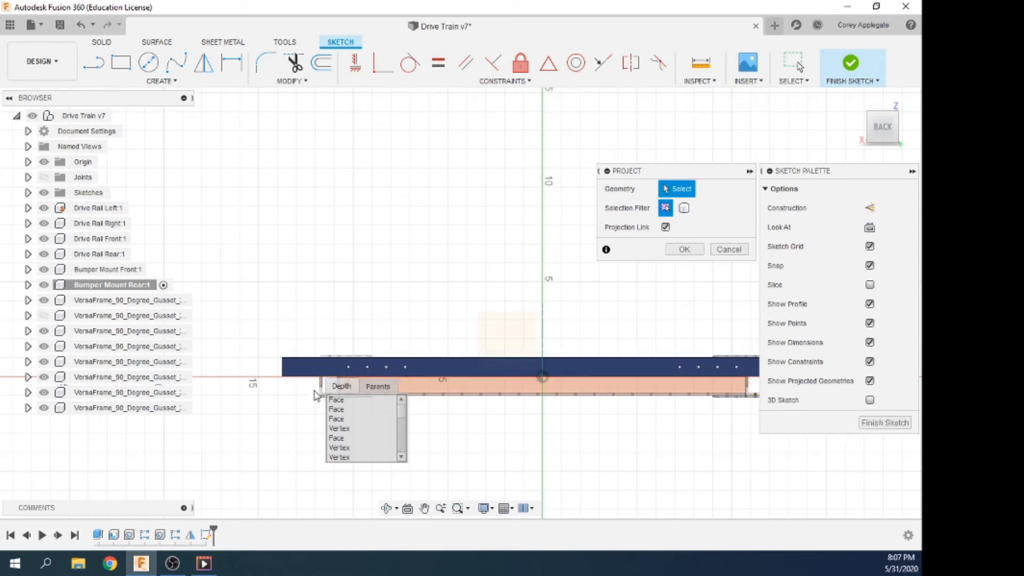
pyautogui.click(323, 369)
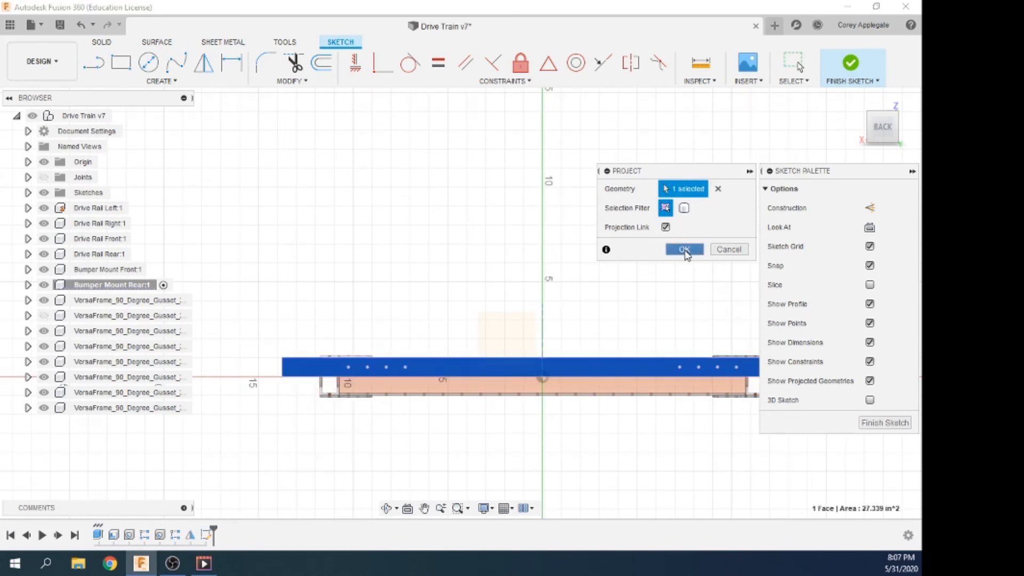
pyautogui.click(684, 249)
pyautogui.click(851, 63)
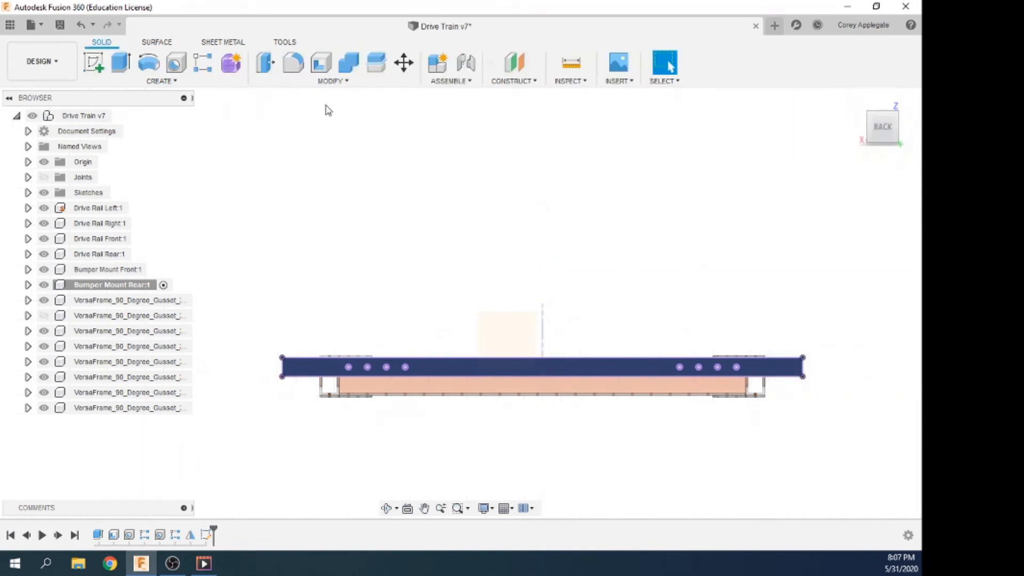
# Start the Hole feature and place it on all eight projected sketch points, four at each end of the bumper mount.
pyautogui.click(180, 69)
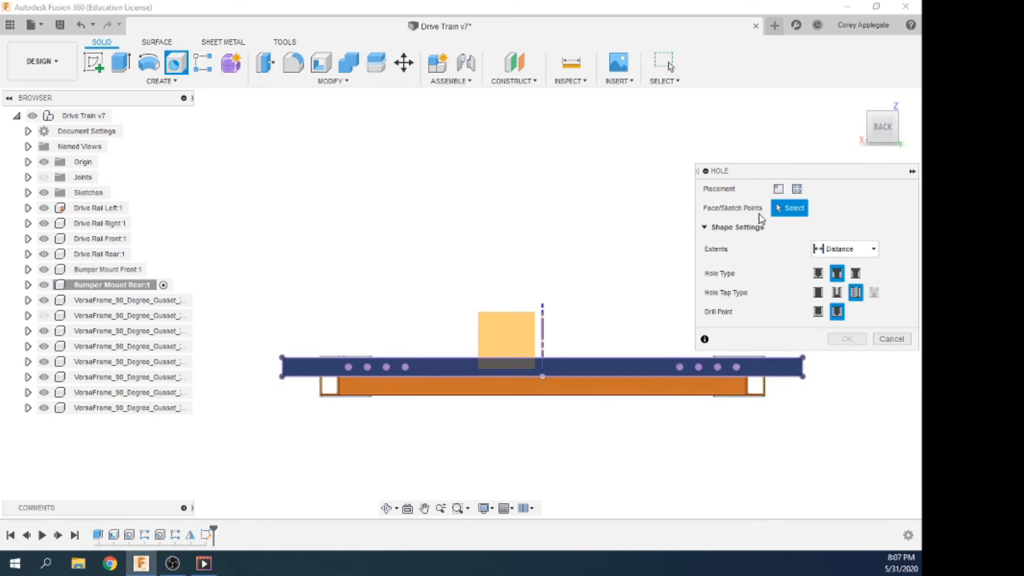
pyautogui.scroll(1, 342, 376)
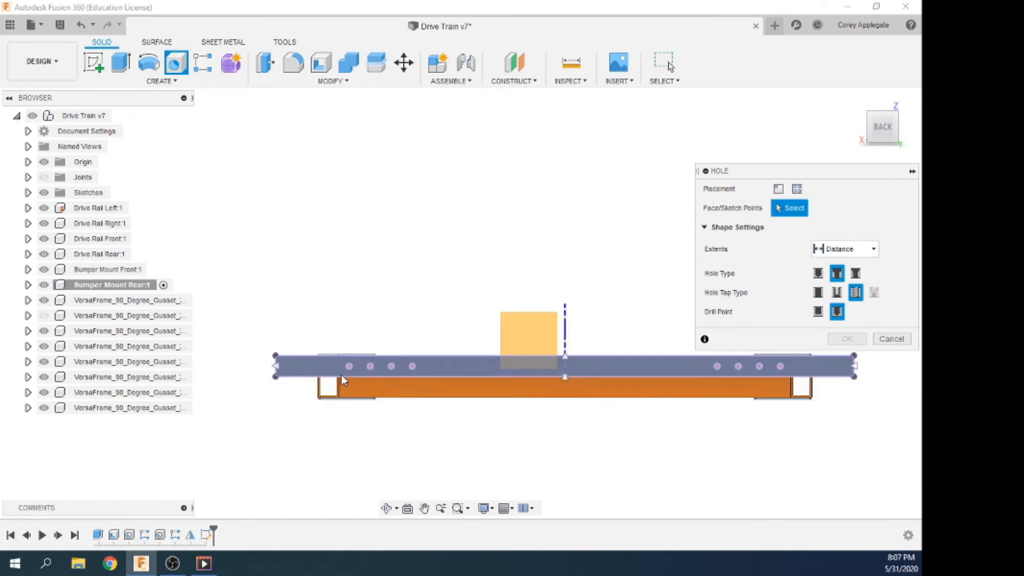
pyautogui.click(370, 366)
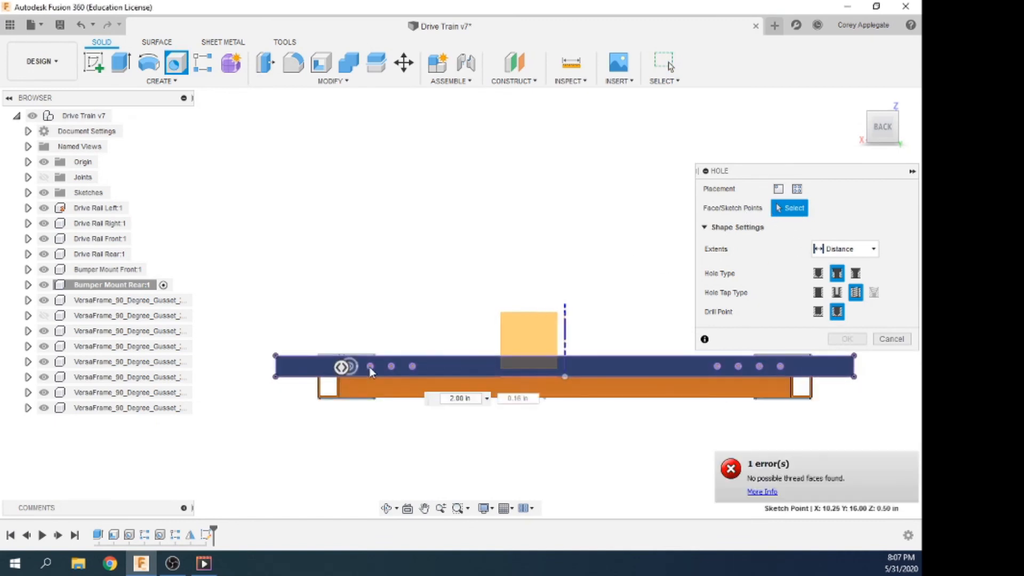
pyautogui.click(391, 366)
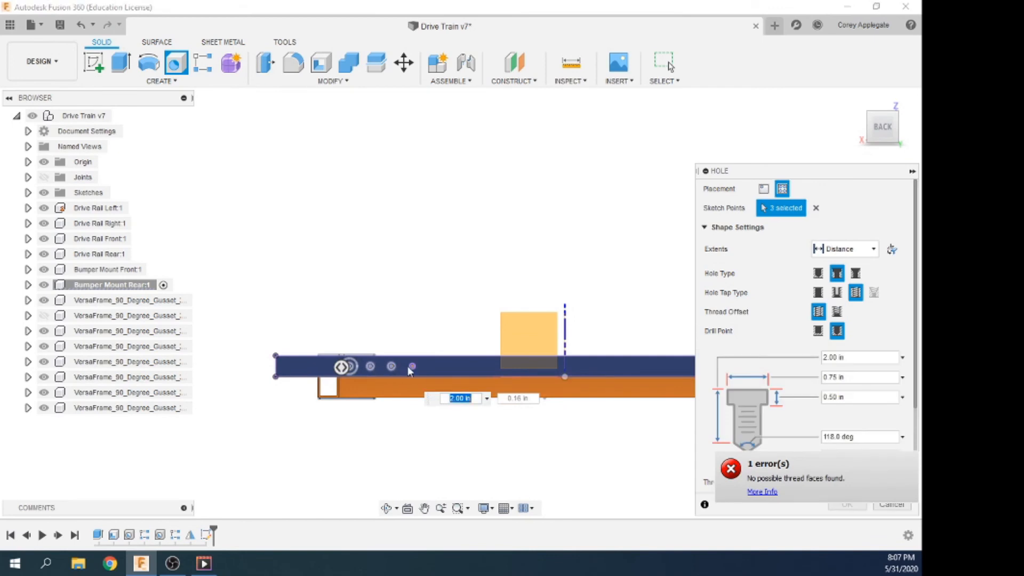
pyautogui.click(412, 367)
pyautogui.scroll(-2, 298, 333)
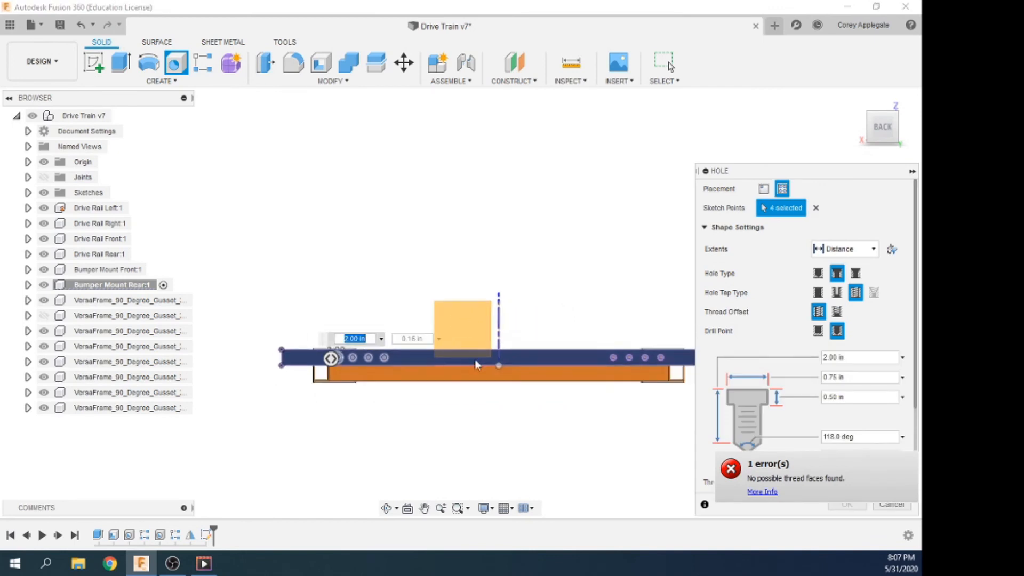
pyautogui.click(623, 358)
pyautogui.scroll(2, 624, 362)
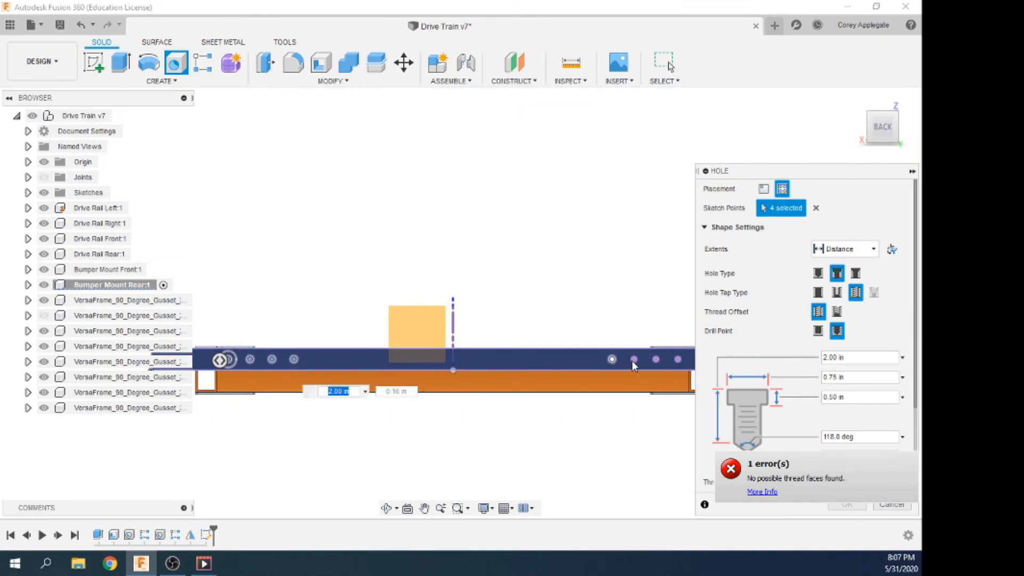
pyautogui.click(655, 359)
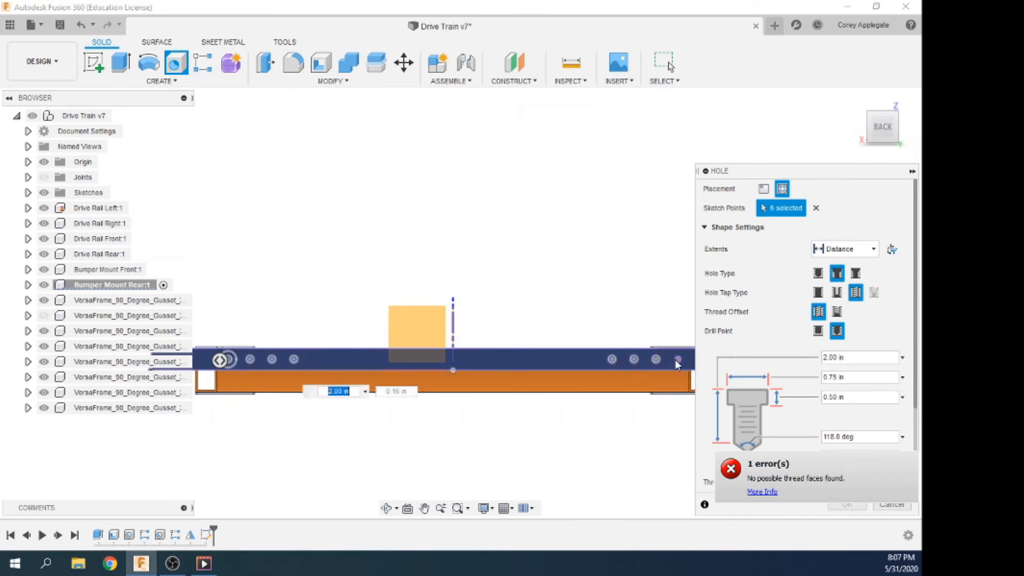
pyautogui.click(677, 359)
pyautogui.click(677, 361)
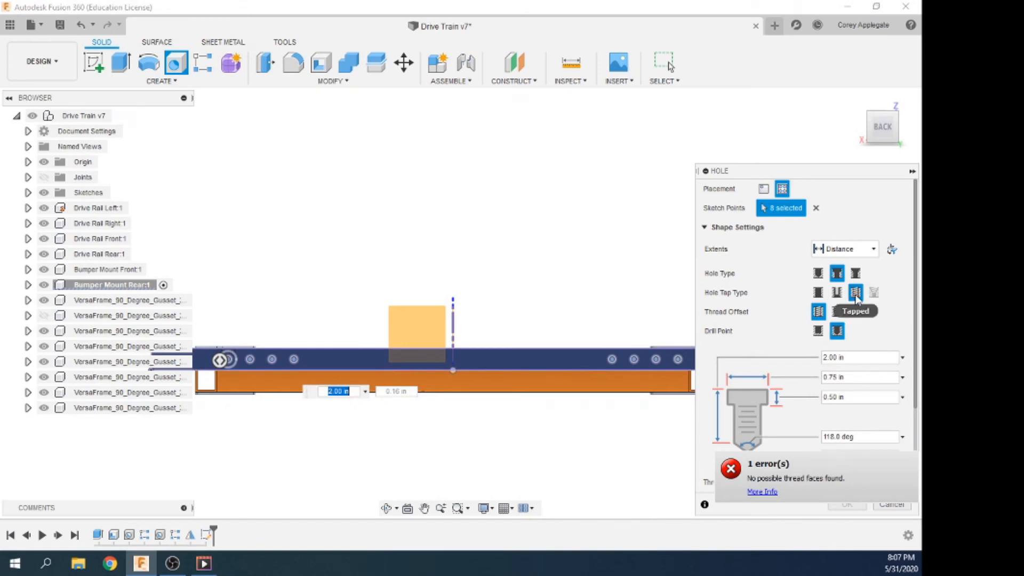
# Change the hole tap type to simple and set the hole diameter to 0.201 in.
pyautogui.click(818, 293)
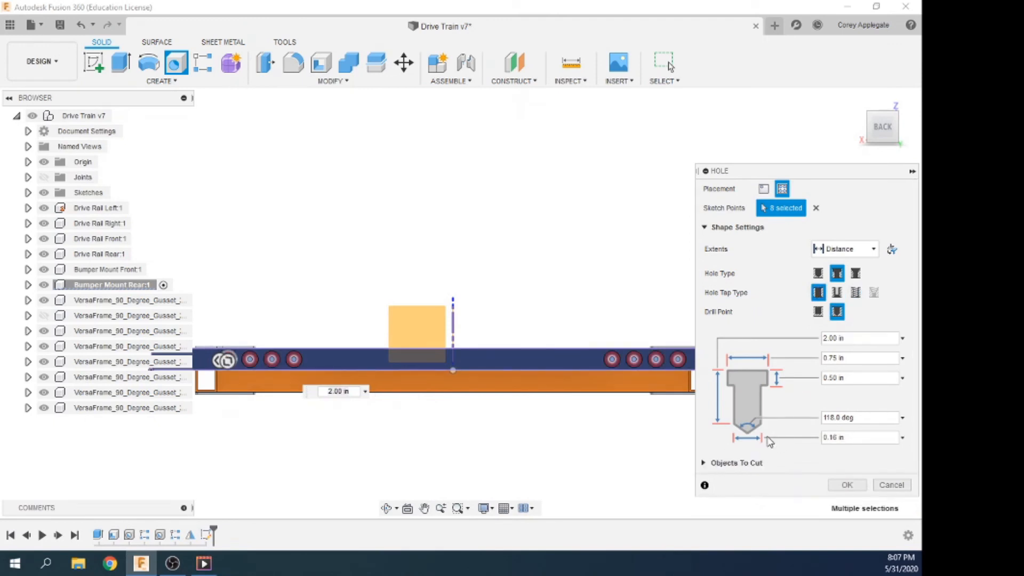
pyautogui.click(829, 438)
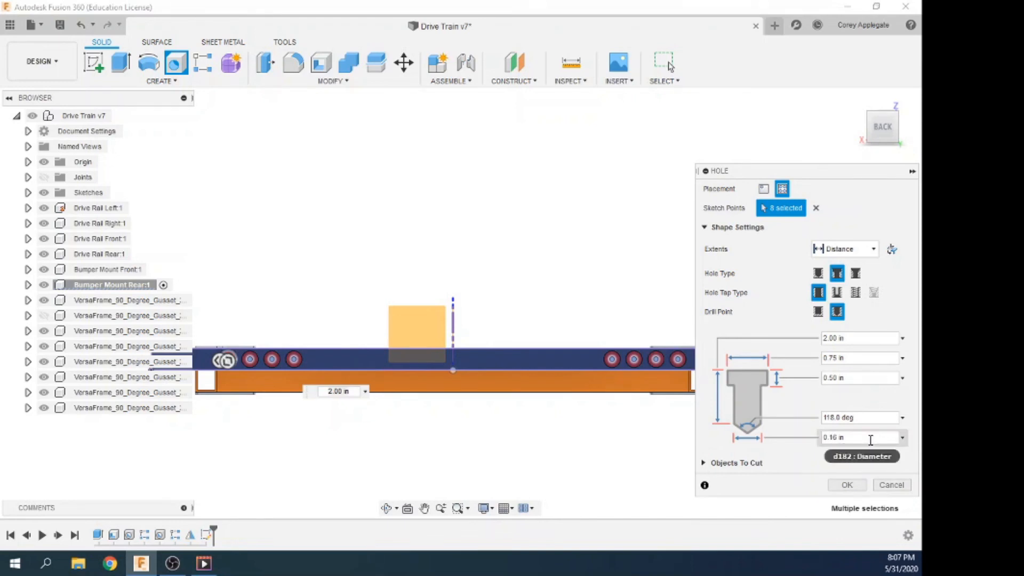
pyautogui.write('.20')
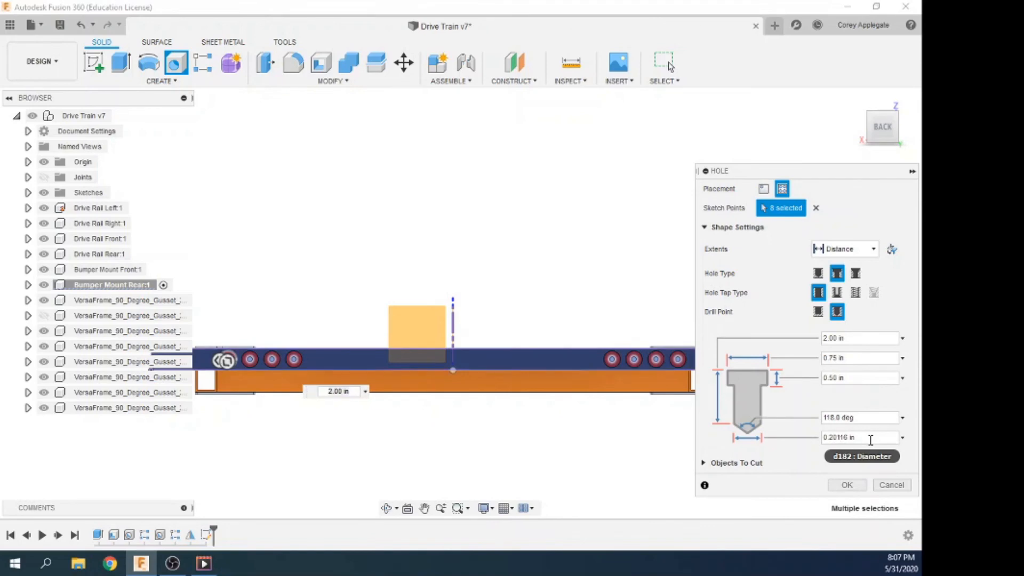
pyautogui.write('1')
pyautogui.press('Delete')
pyautogui.press('Delete')
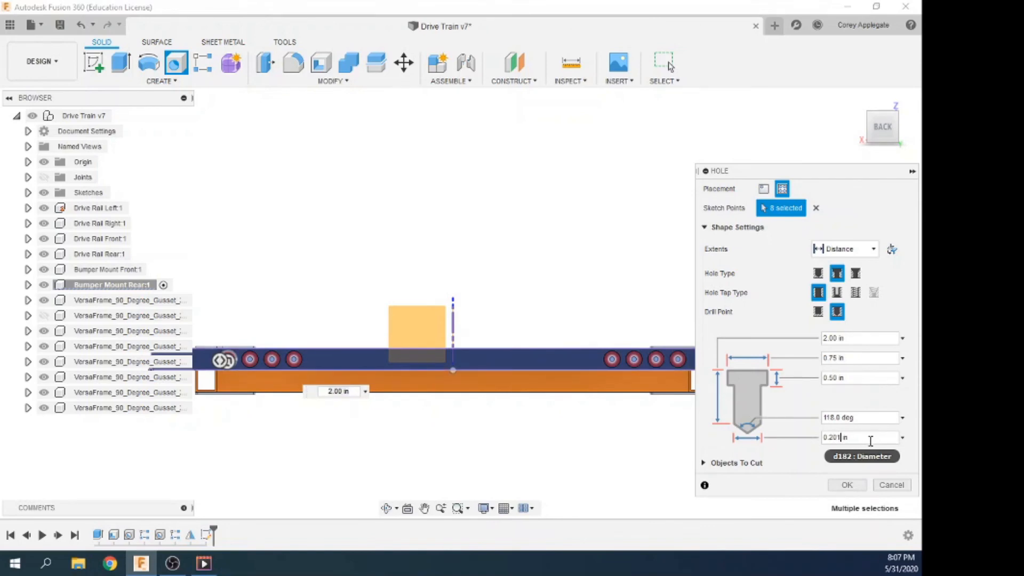
# Exclude the Drive Rail Rear body from the cut and create the holes in the rear bumper mount only.
pyautogui.click(703, 463)
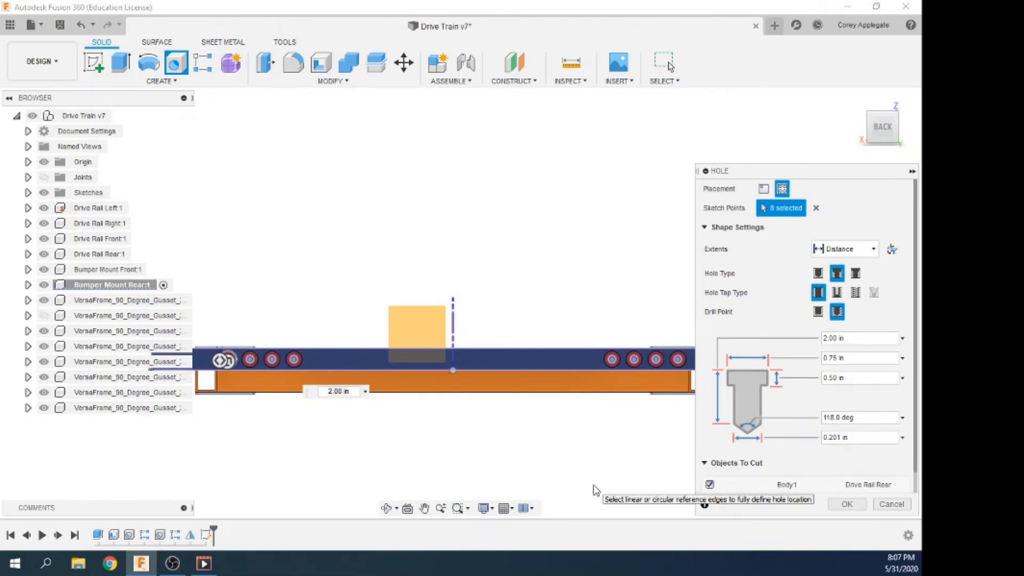
pyautogui.keyDown('shift'); pyautogui.moveTo(579, 455); pyautogui.dragTo(589, 477, button='middle'); pyautogui.keyUp('shift')
pyautogui.moveTo(585, 373)
pyautogui.keyDown('shift'); pyautogui.mouseDown(button='middle')
pyautogui.moveTo(628, 511)
pyautogui.moveTo(592, 426)
pyautogui.mouseUp(button='middle'); pyautogui.keyUp('shift')
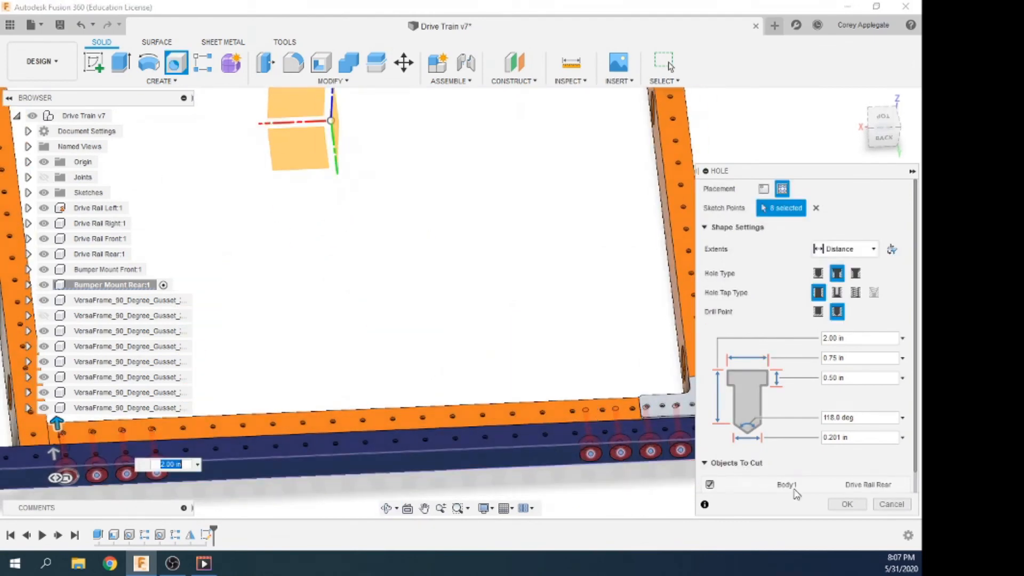
pyautogui.moveTo(915, 466); pyautogui.dragTo(912, 519)
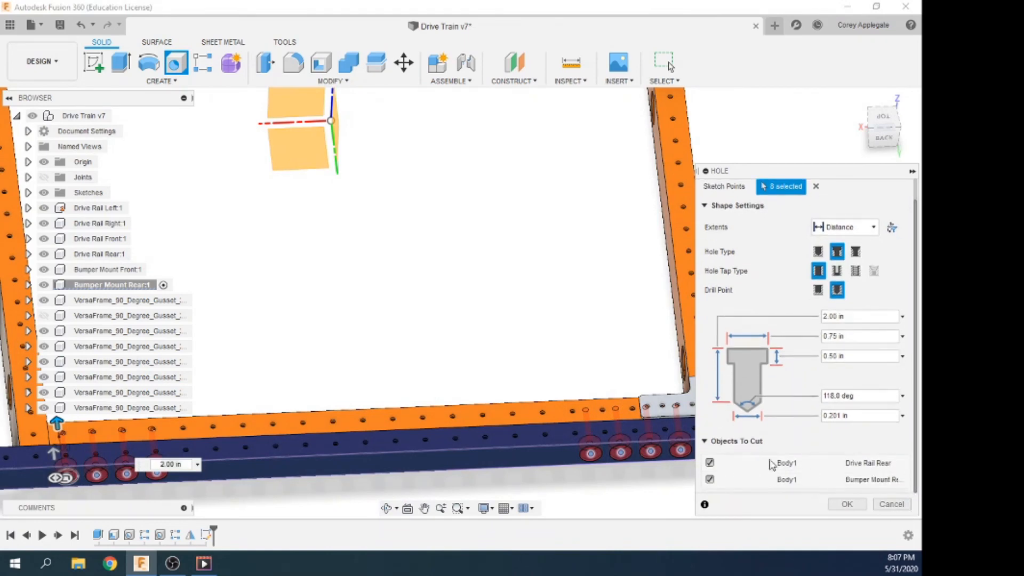
pyautogui.click(710, 463)
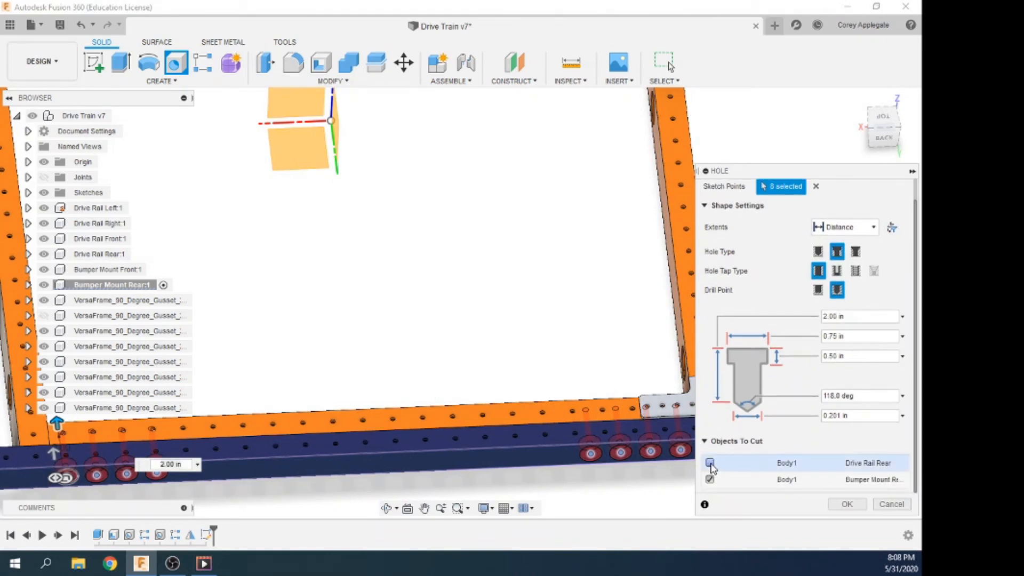
pyautogui.click(847, 504)
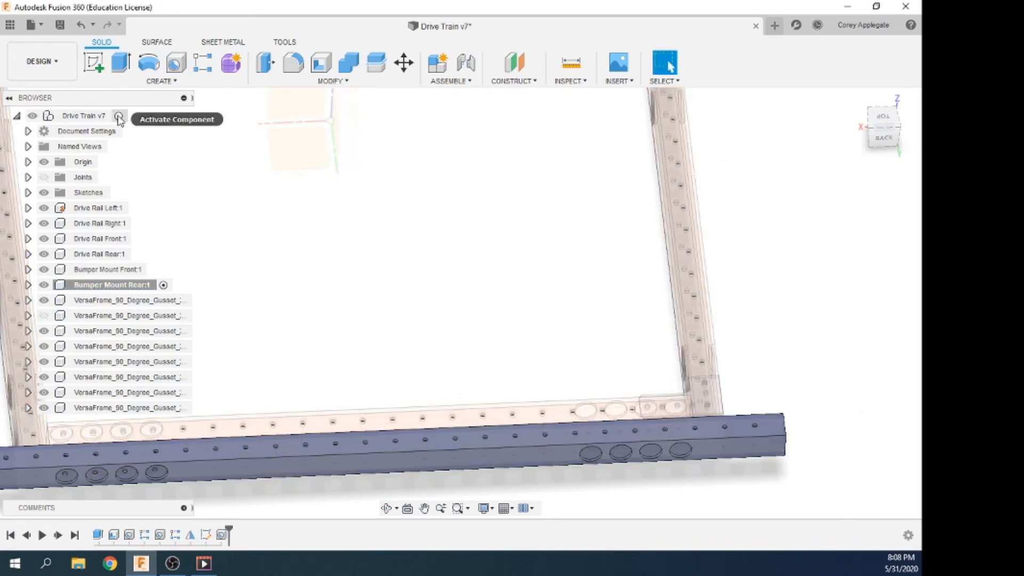
# Activate the top-level Drive Train assembly and inspect the bumper mount holes against the rail's tapped holes from the back.
pyautogui.click(118, 116)
pyautogui.scroll(-2, 533, 309)
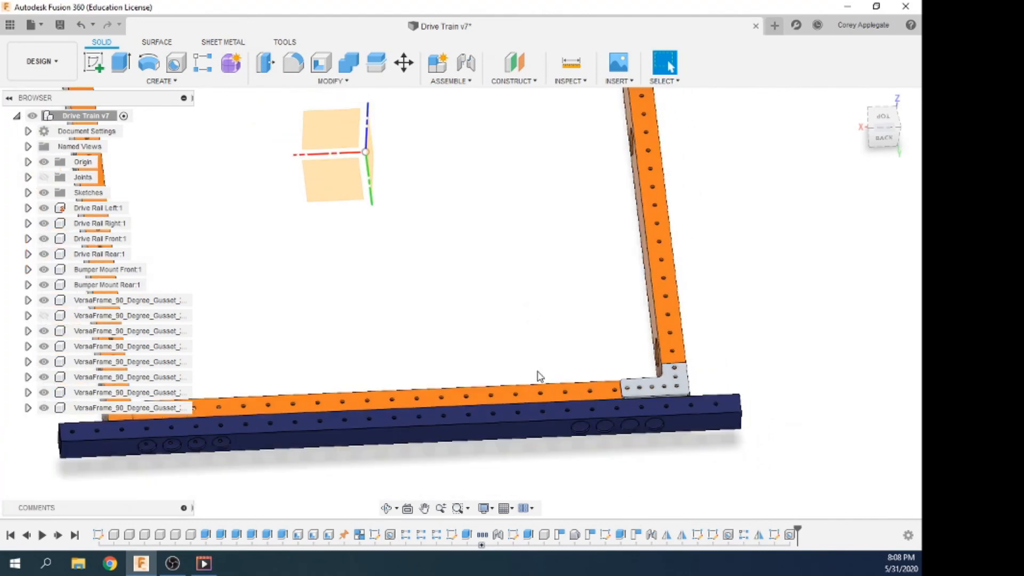
pyautogui.click(884, 138)
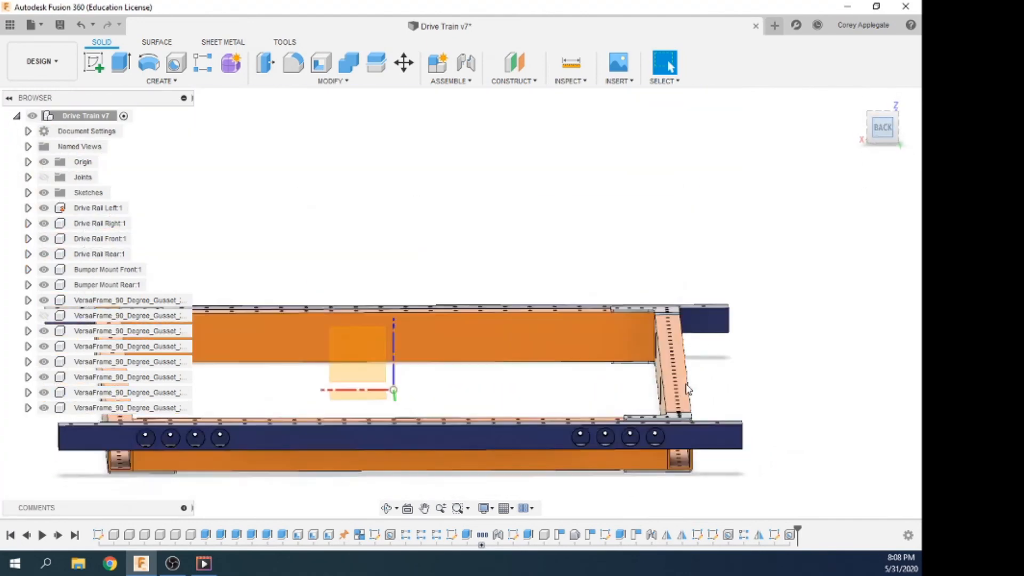
pyautogui.scroll(4, 583, 424)
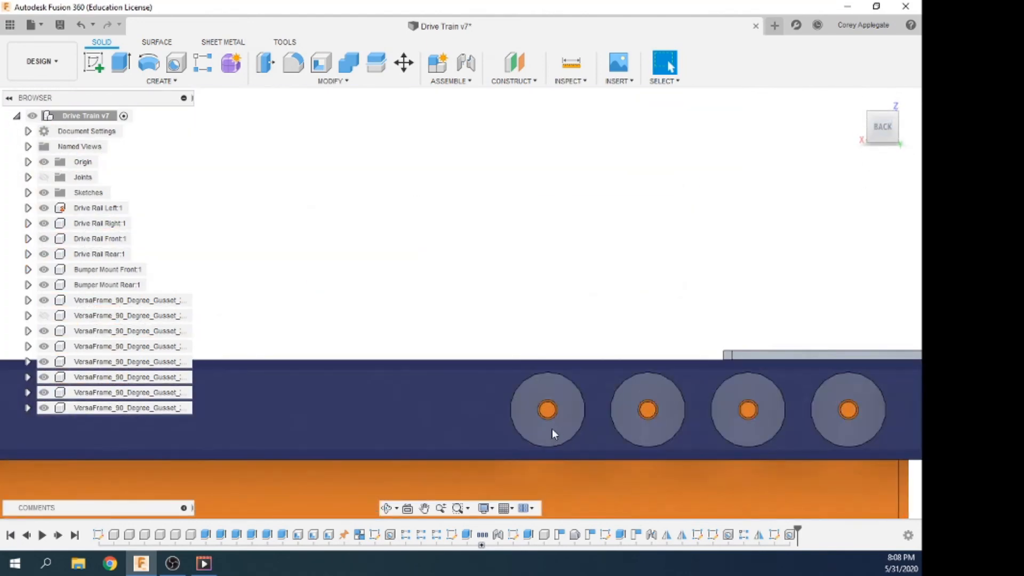
pyautogui.scroll(5, 552, 428)
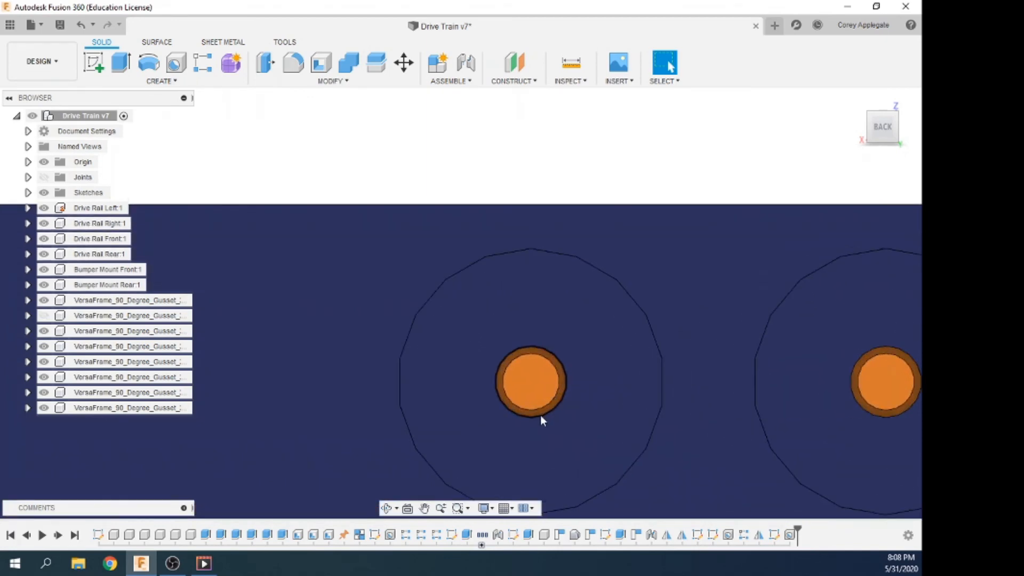
pyautogui.keyDown('shift'); pyautogui.moveTo(540, 414); pyautogui.dragTo(531, 396, button='middle'); pyautogui.keyUp('shift')
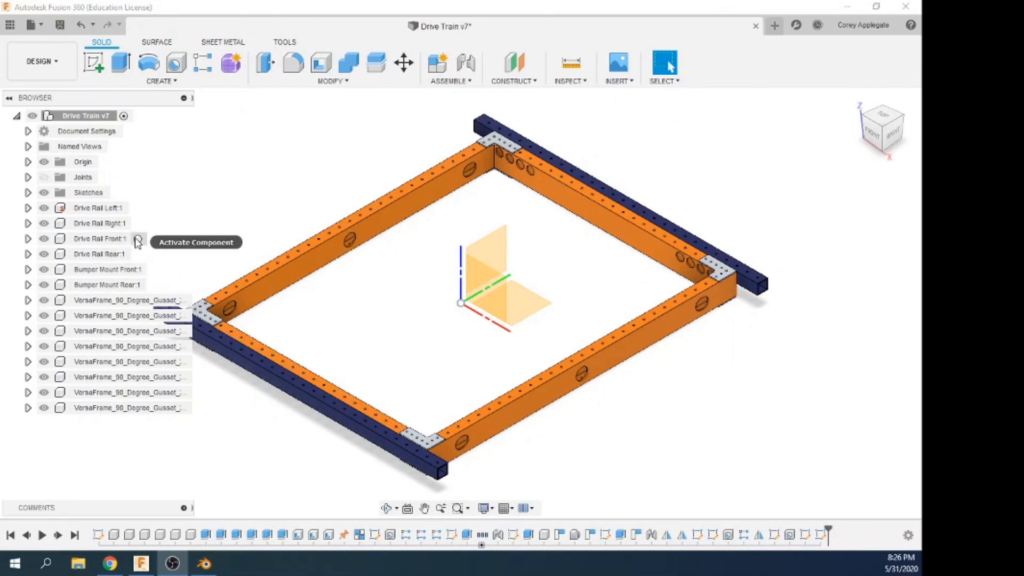
# Activate Drive Rail Front and sketch a point on its inner face, dimensioned 0.50 in below the upper edge.
pyautogui.click(138, 242)
pyautogui.click(137, 242)
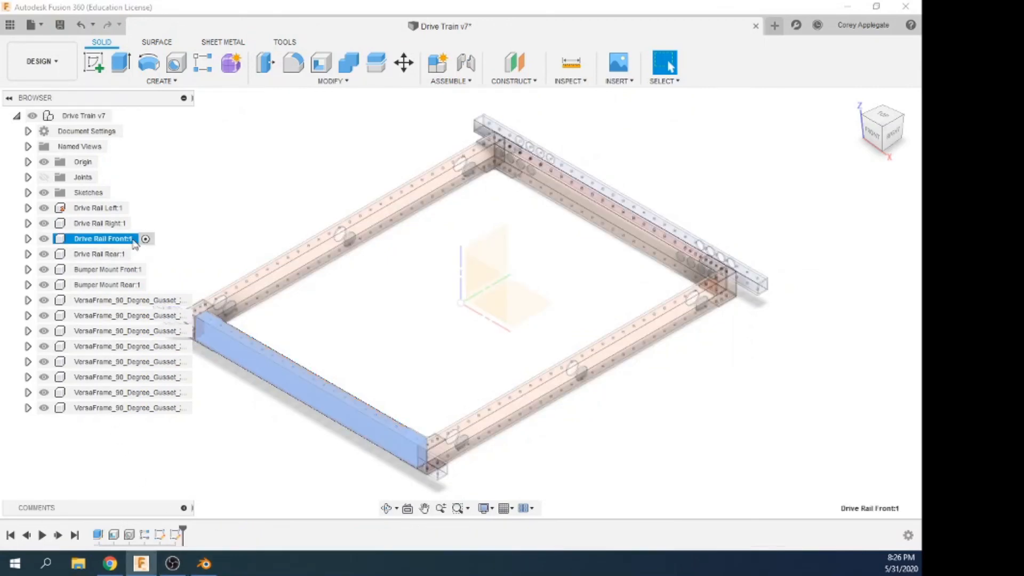
pyautogui.click(94, 62)
pyautogui.click(187, 82)
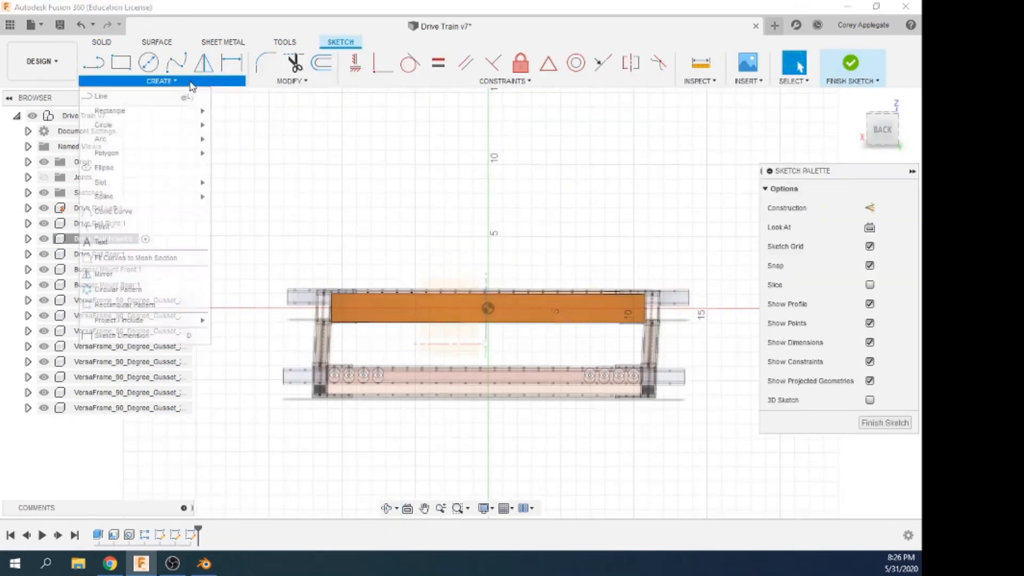
pyautogui.click(328, 298)
pyautogui.press('d')
pyautogui.click(368, 293)
# Hide the first two gussets in the component list and project the front rail's end hole on the top face into the sketch.
pyautogui.click(44, 301)
pyautogui.click(44, 315)
pyautogui.press('p')
pyautogui.scroll(4, 322, 262)
pyautogui.click(319, 260)
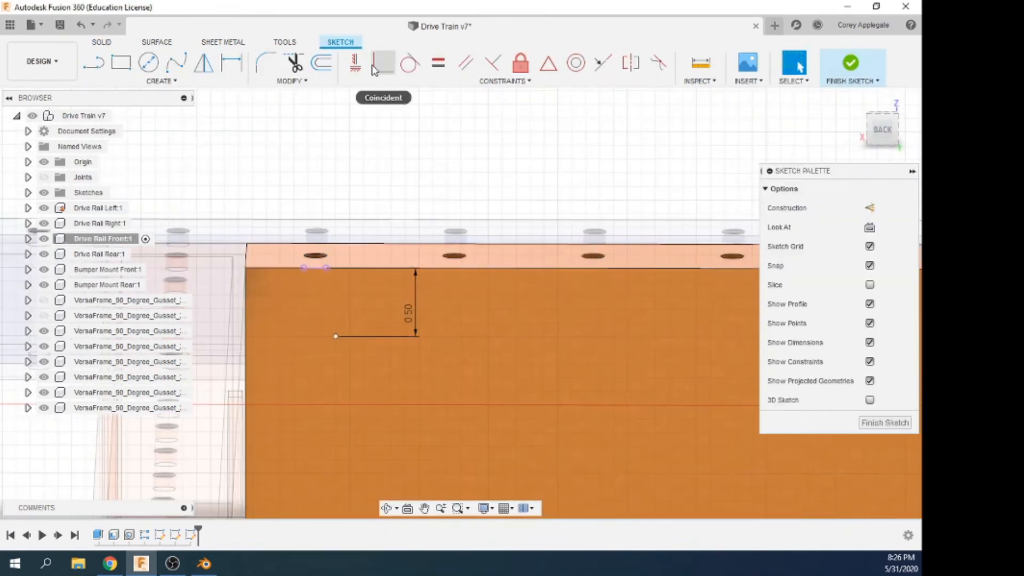
# Align the sketch point vertically with the projected end hole and finish the sketch.
pyautogui.click(355, 63)
pyautogui.click(336, 336)
pyautogui.click(850, 63)
# Create a counterbored hole at the aligned sketch point on the front rail's inner face.
pyautogui.press('h')
pyautogui.click(315, 336)
pyautogui.scroll(-3, 805, 341)
pyautogui.click(847, 504)
# Pattern the counterbored hole along the front rail with a rectangular pattern of quantity 4.
pyautogui.click(202, 62)
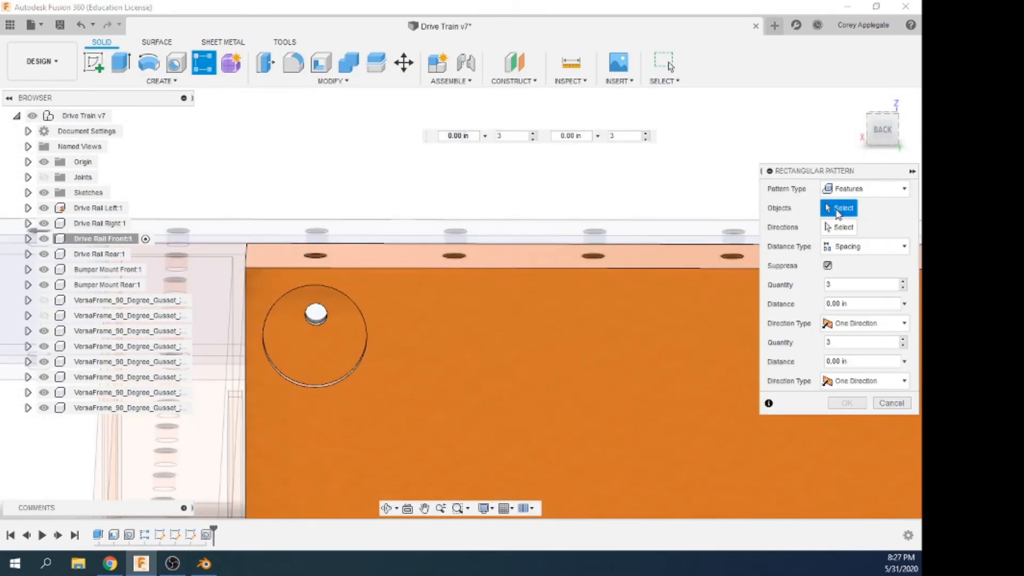
pyautogui.click(206, 534)
pyautogui.click(835, 227)
pyautogui.write('4')
# Mirror the hole and its pattern about the origin plane midway along the rail to the opposite end.
pyautogui.scroll(-5, 427, 336)
pyautogui.click(162, 81)
pyautogui.click(176, 411)
pyautogui.click(206, 534)
pyautogui.click(221, 534)
pyautogui.click(833, 227)
pyautogui.keyDown('shift'); pyautogui.moveTo(704, 368); pyautogui.dragTo(738, 352, button='middle'); pyautogui.keyUp('shift')
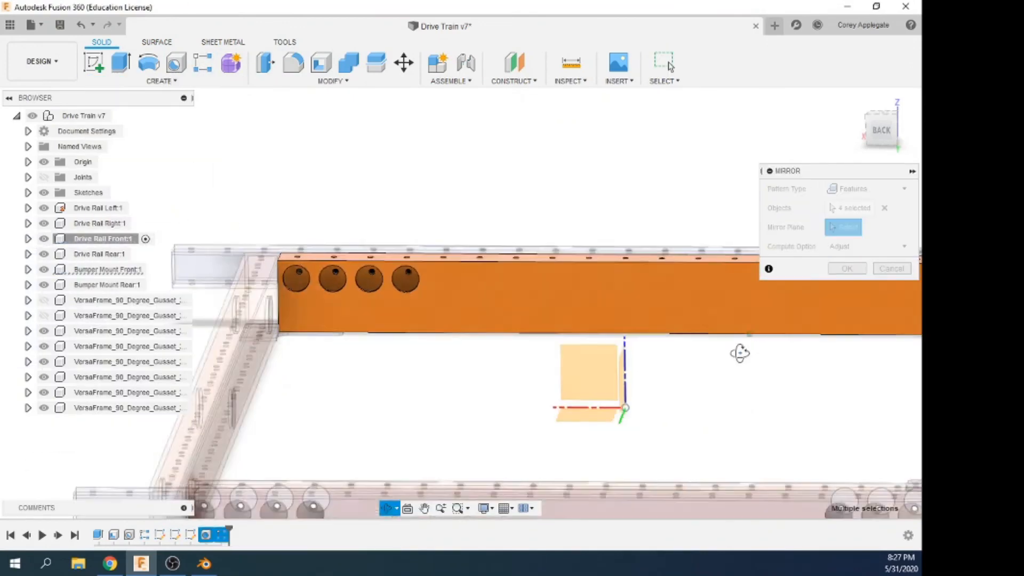
pyautogui.click(590, 372)
pyautogui.click(846, 269)
# Activate Bumper Mount Front and project the front rail's bolt holes into a new sketch on the mount's front face.
pyautogui.scroll(-3, 570, 277)
pyautogui.click(153, 270)
pyautogui.click(94, 62)
pyautogui.click(386, 356)
pyautogui.press('p')
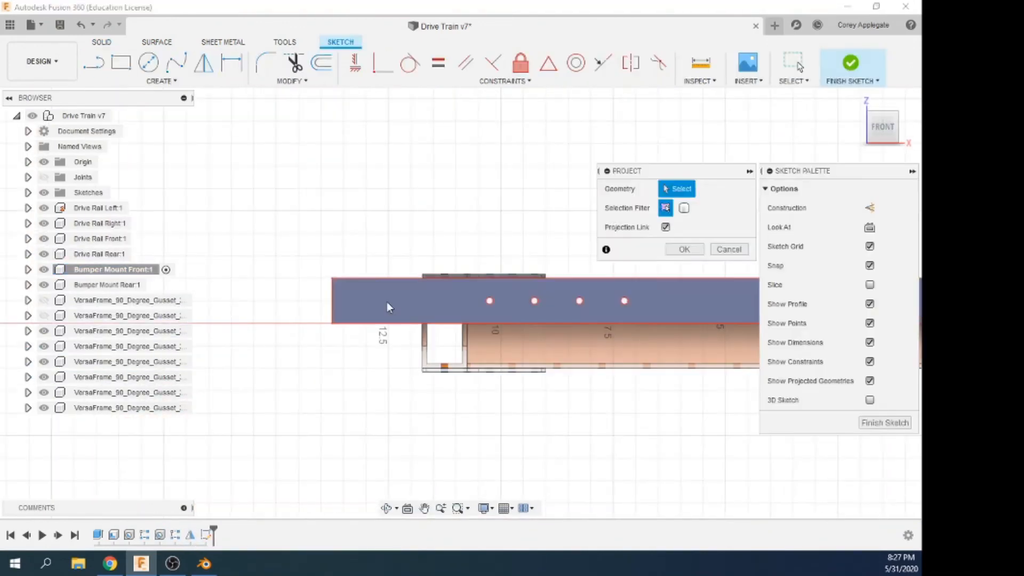
pyautogui.scroll(-4, 421, 378)
pyautogui.click(851, 62)
# Create simple counterbored holes with a 0.201 in hole diameter at the eight projected points on the front bumper mount.
pyautogui.press('h')
pyautogui.click(413, 268)
pyautogui.click(543, 267)
pyautogui.click(574, 267)
pyautogui.click(605, 267)
pyautogui.click(636, 267)
pyautogui.click(818, 293)
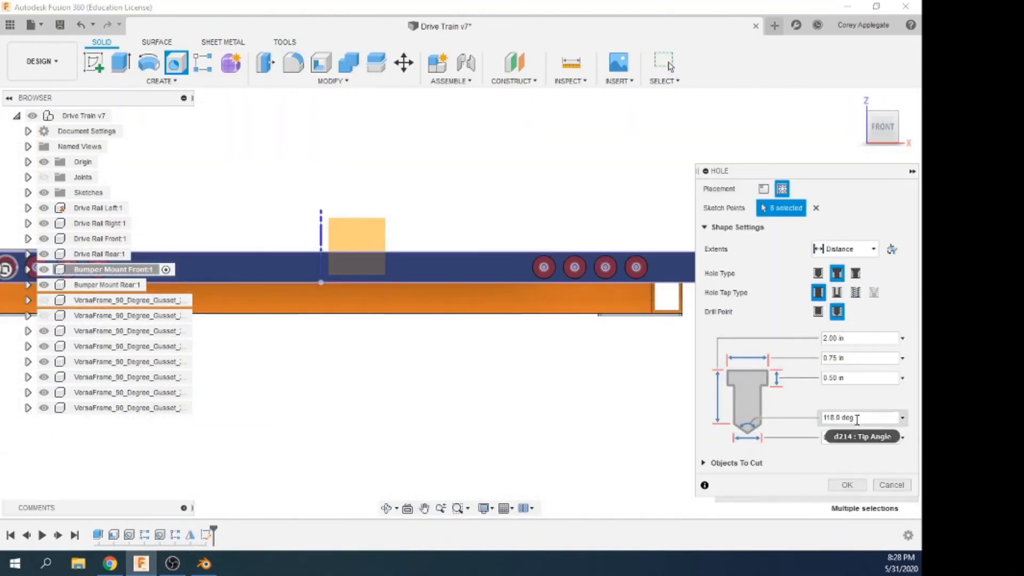
pyautogui.click(858, 437)
pyautogui.write('0.201')
pyautogui.click(734, 464)
pyautogui.click(846, 503)
# Check the new bumper mount holes and reactivate the top-level Drive Train assembly in the home view.
pyautogui.scroll(5, 596, 312)
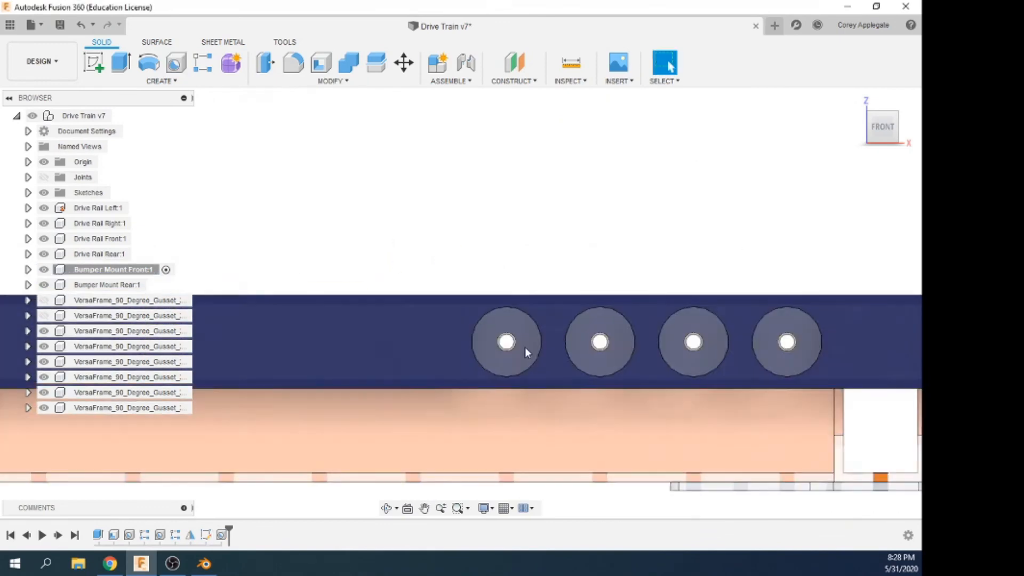
pyautogui.scroll(5, 516, 345)
pyautogui.keyDown('shift'); pyautogui.moveTo(516, 346); pyautogui.dragTo(606, 402, button='middle'); pyautogui.keyUp('shift')
pyautogui.scroll(-2, 606, 401)
pyautogui.click(847, 101)
pyautogui.click(124, 116)
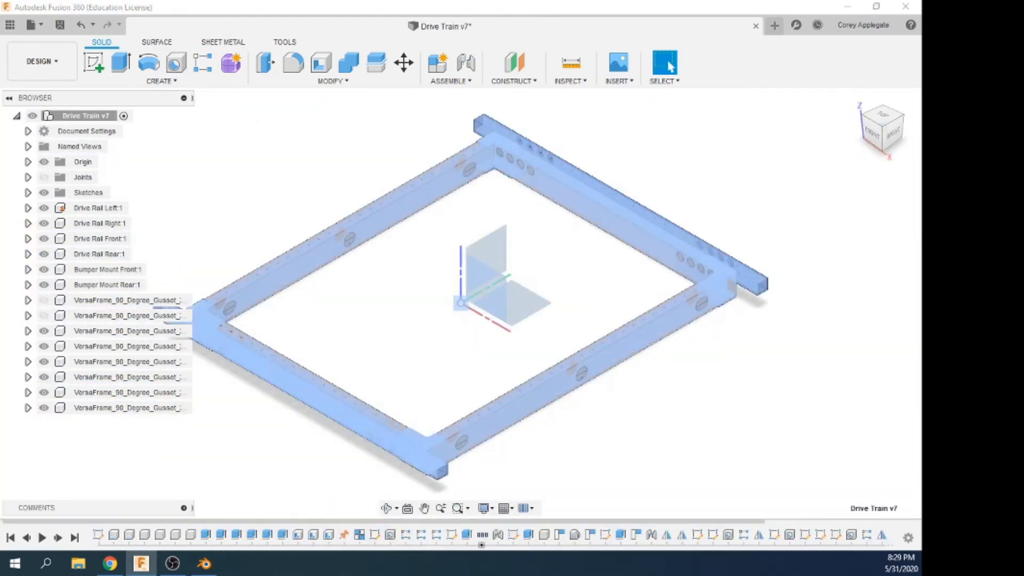
# Hide the origin and show the first two gussets in the component list again.
pyautogui.click(44, 162)
pyautogui.click(43, 301)
pyautogui.click(44, 316)
# Save the drive train as a new version with a short version description.
pyautogui.hotkey('ctrl', 's')
pyautogui.moveTo(470, 272); pyautogui.dragTo(392, 269)
pyautogui.write('fi')
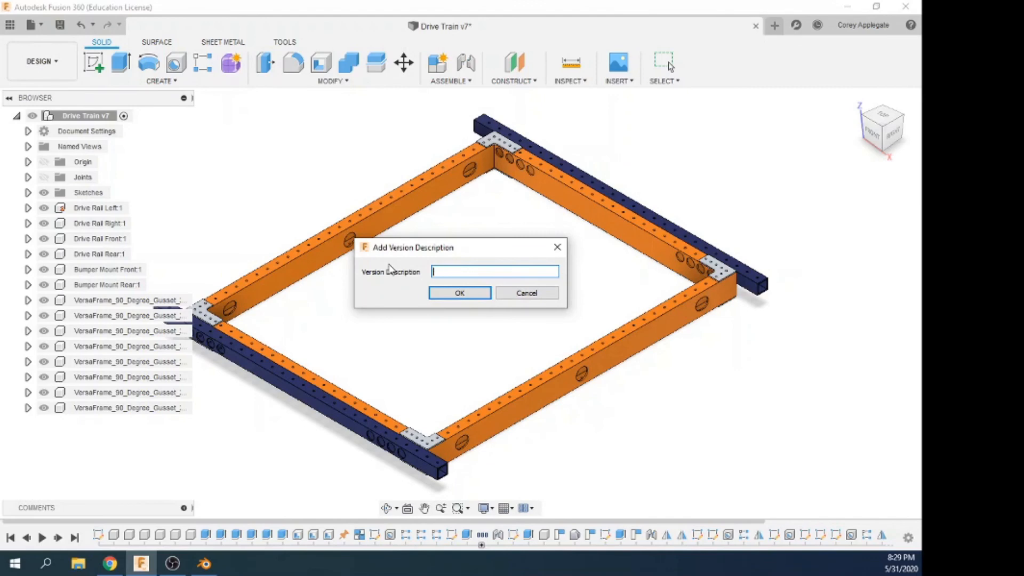
pyautogui.click(457, 293)
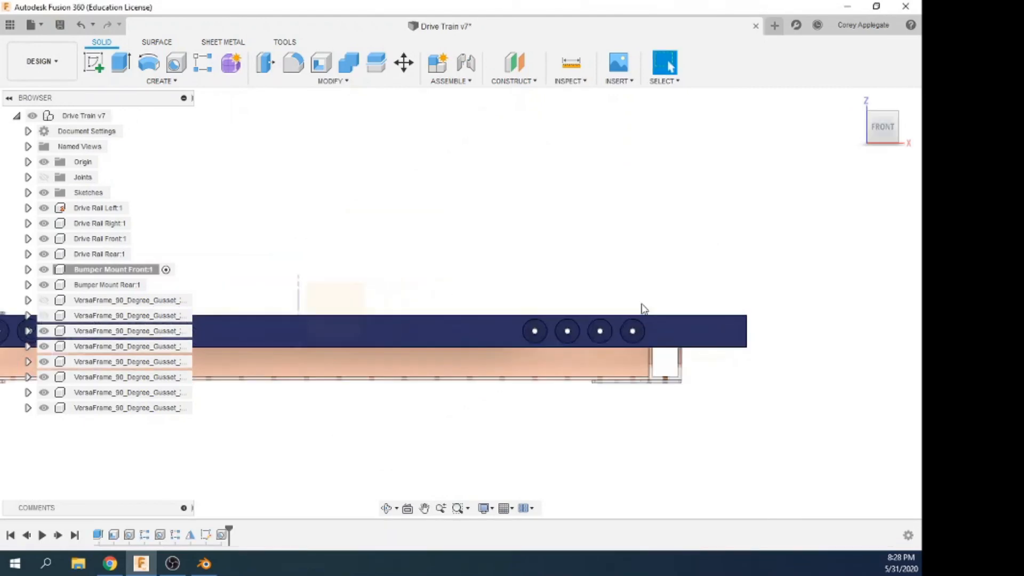
# Examine the counterbored holes on the front bumper mount up close for alignment with the rail holes behind them.
pyautogui.scroll(5, 545, 330)
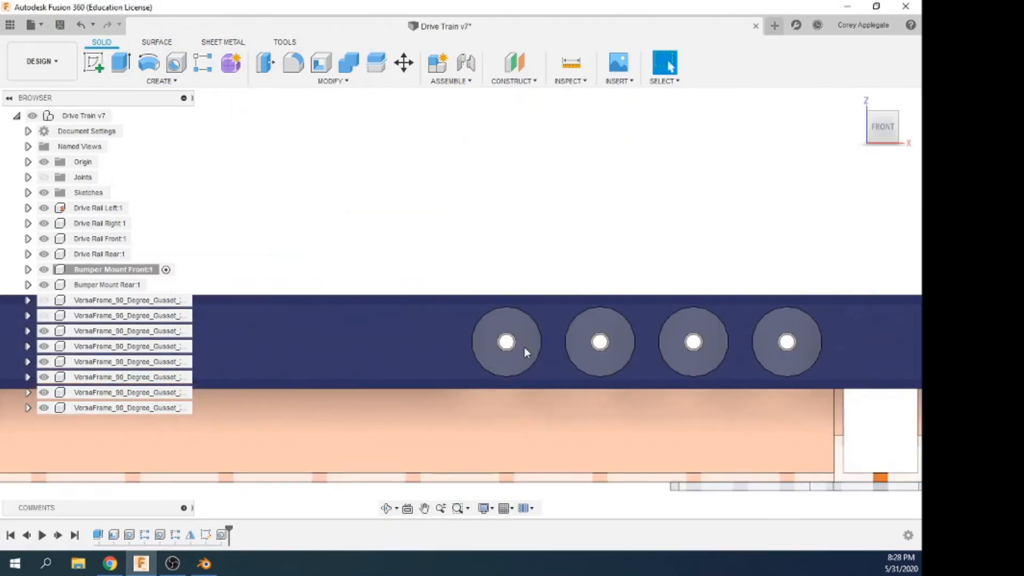
pyautogui.keyDown('shift'); pyautogui.moveTo(520, 348); pyautogui.dragTo(507, 350, button='middle'); pyautogui.keyUp('shift')
pyautogui.scroll(4, 508, 350)
pyautogui.scroll(3, 509, 349)
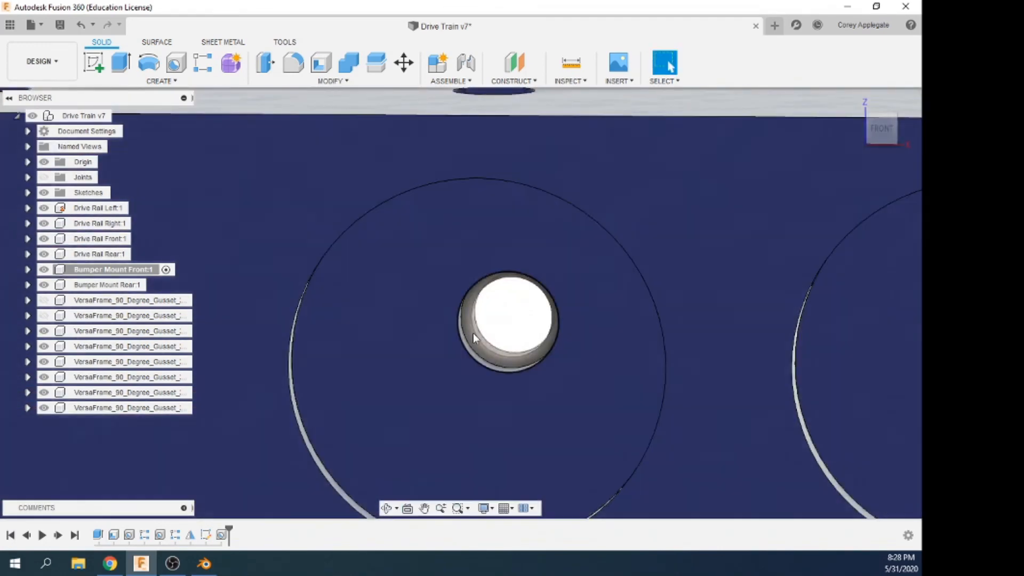
pyautogui.scroll(5, 496, 344)
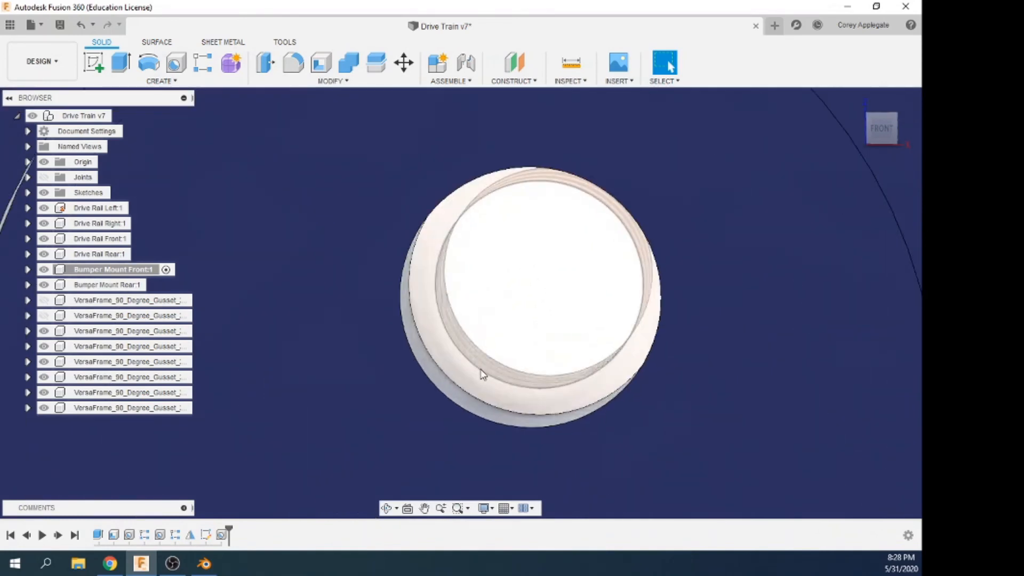
pyautogui.scroll(-2, 450, 421)
pyautogui.scroll(-4, 449, 418)
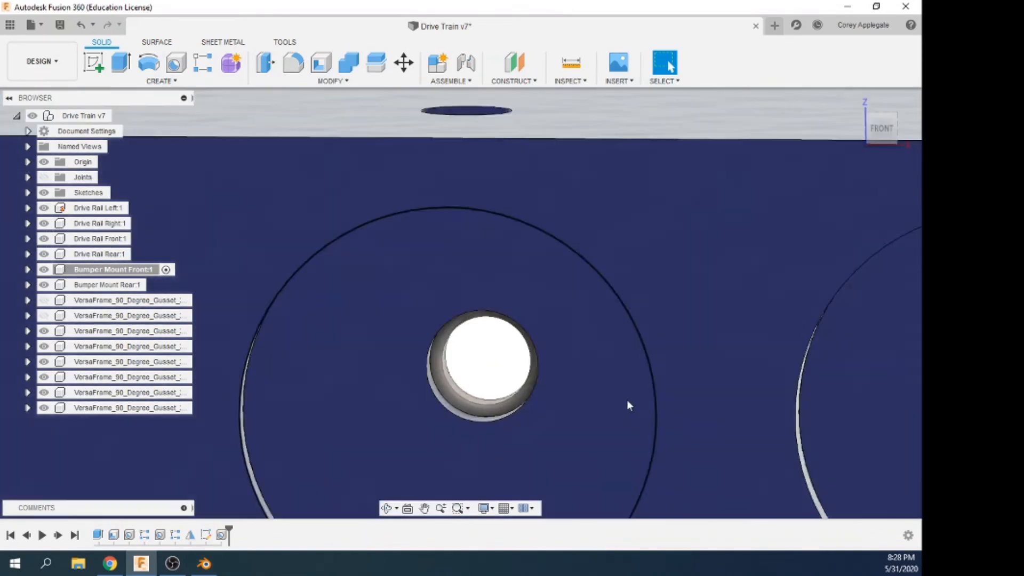
pyautogui.scroll(-4, 607, 404)
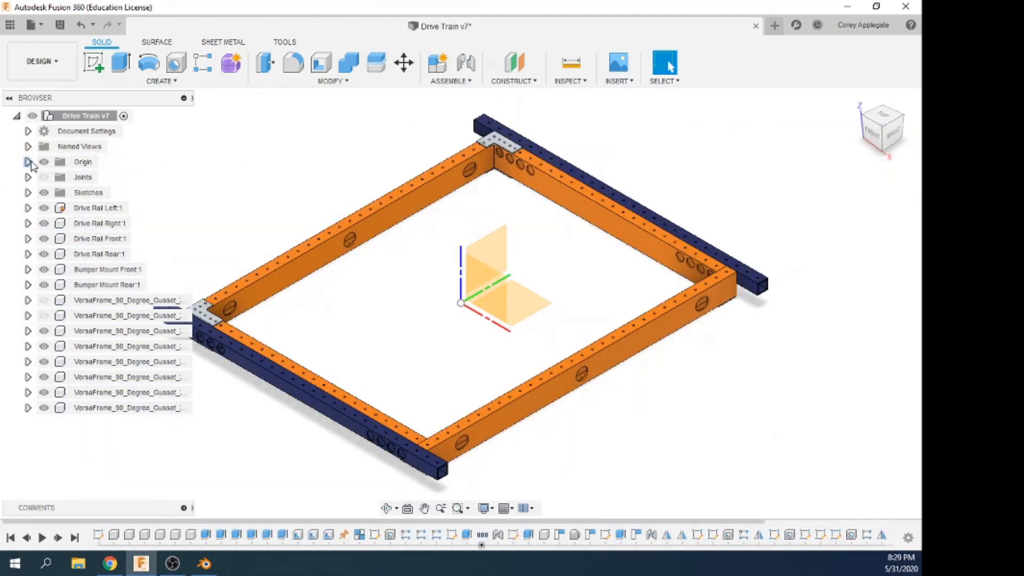
# Turn off the origin's visibility and turn on the two hidden VersaFrame gussets in the assembly.
pyautogui.click(45, 162)
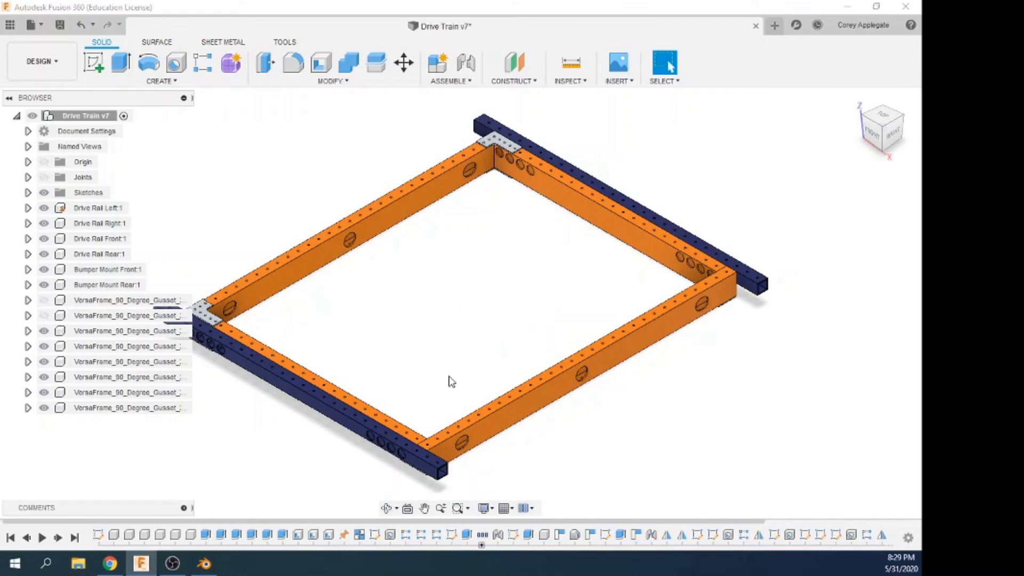
pyautogui.click(44, 300)
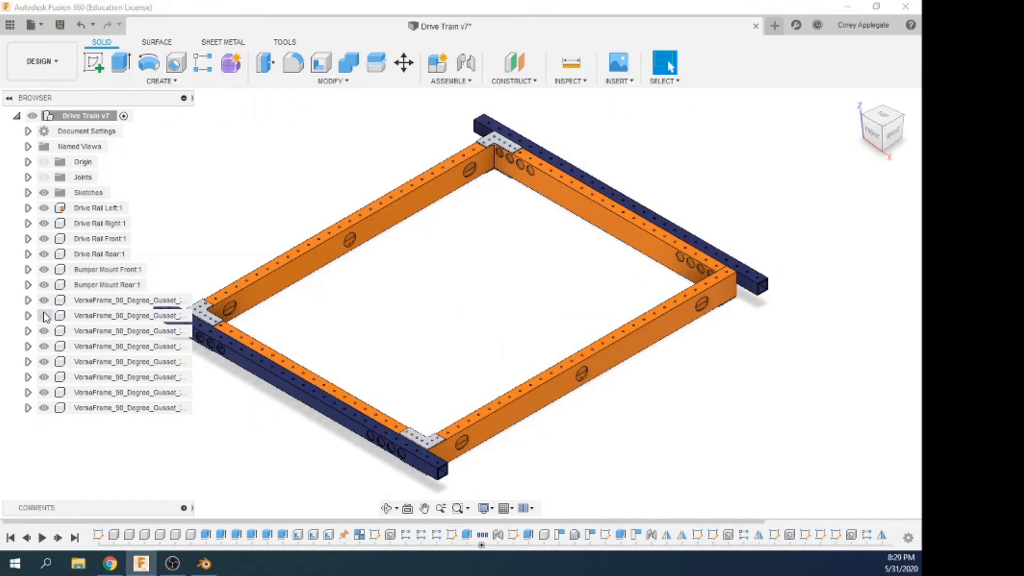
pyautogui.click(44, 316)
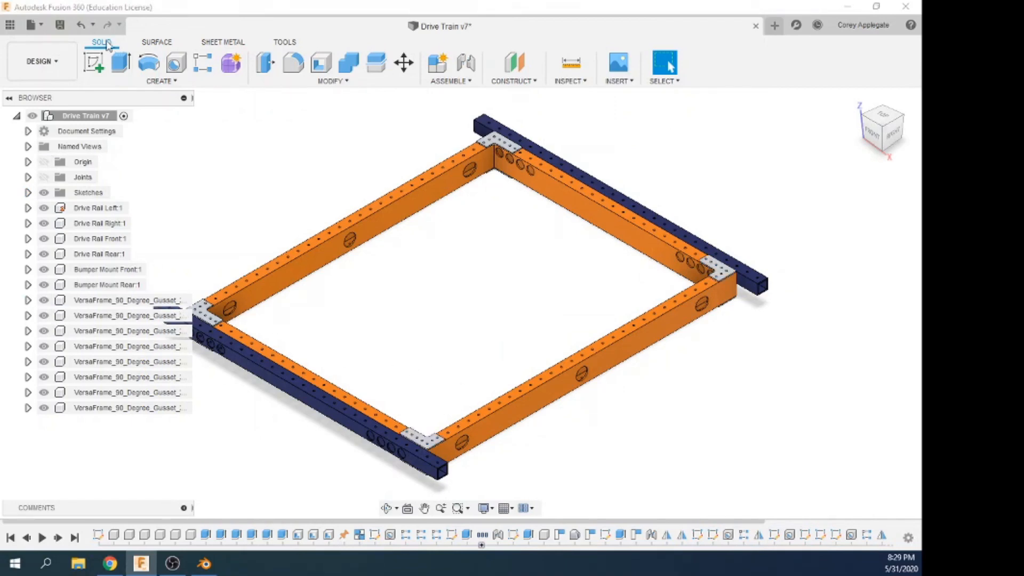
# Save the design as a new version with the version description "Finished".
pyautogui.click(60, 25)
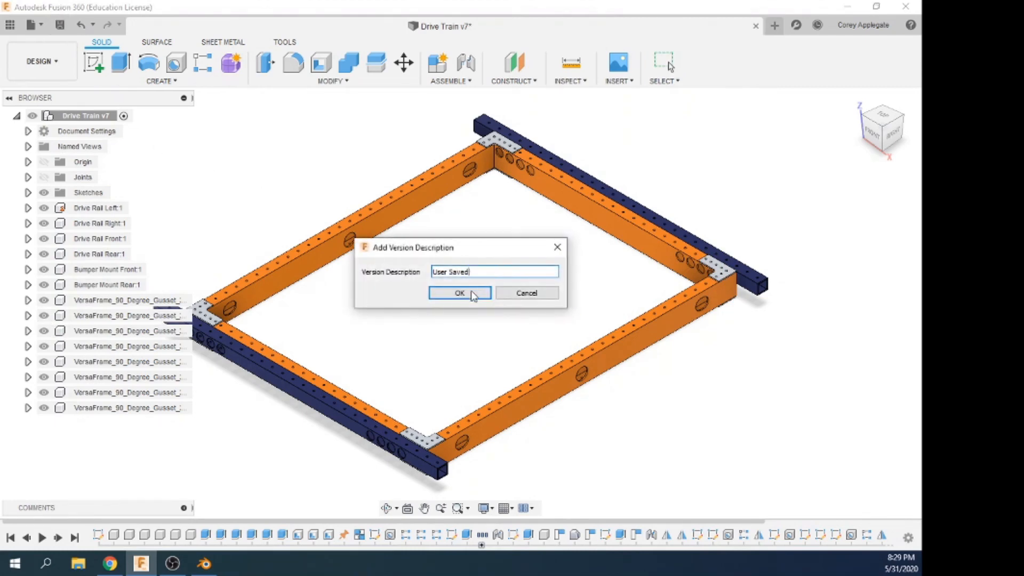
pyautogui.hotkey('ctrl', 'a')
pyautogui.press('BackSpace')
pyautogui.write('Finished')
pyautogui.click(457, 297)
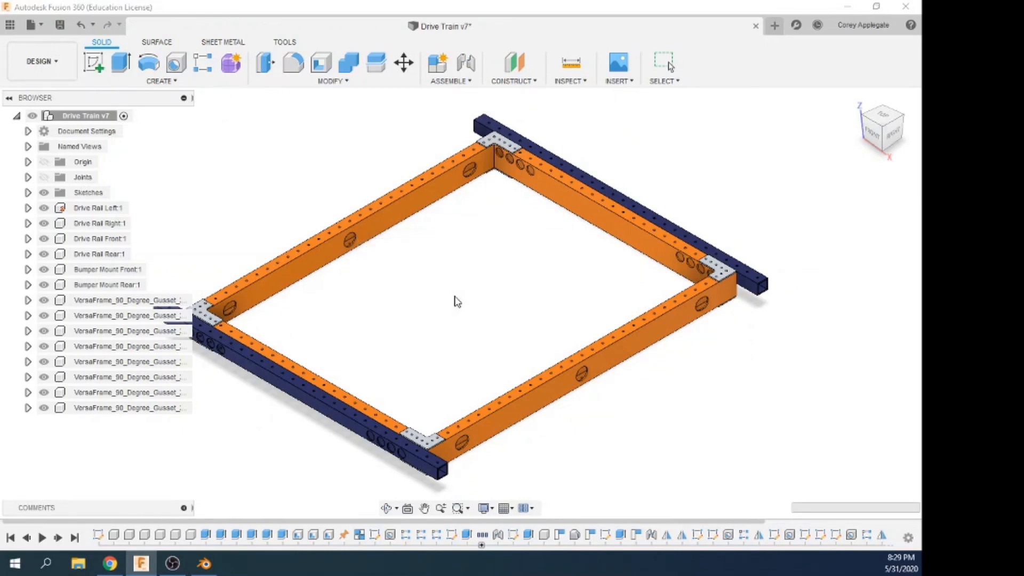